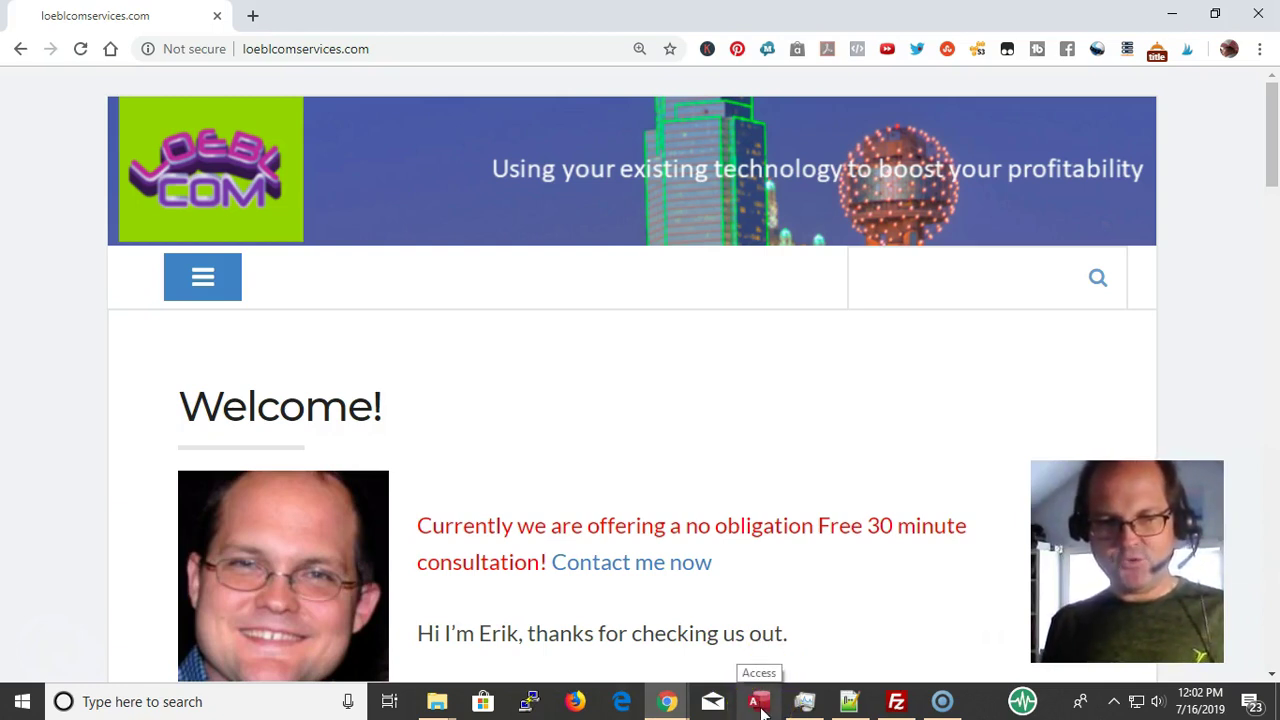
- Switch to Access and try to open the recent database Nwind_2k_modified.mdb in the VBA TIPS Access Course folder
{"action": "left_click", "coordinate": [760, 706]}
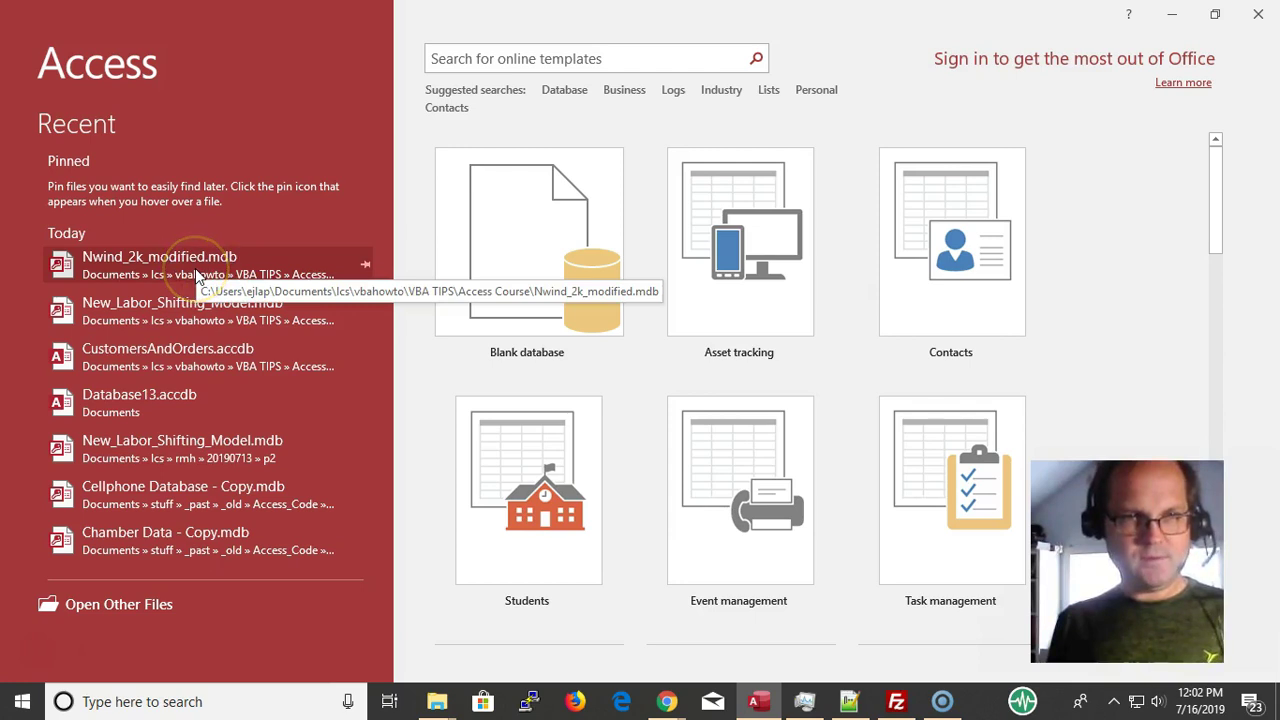
{"action": "left_click", "coordinate": [197, 272]}
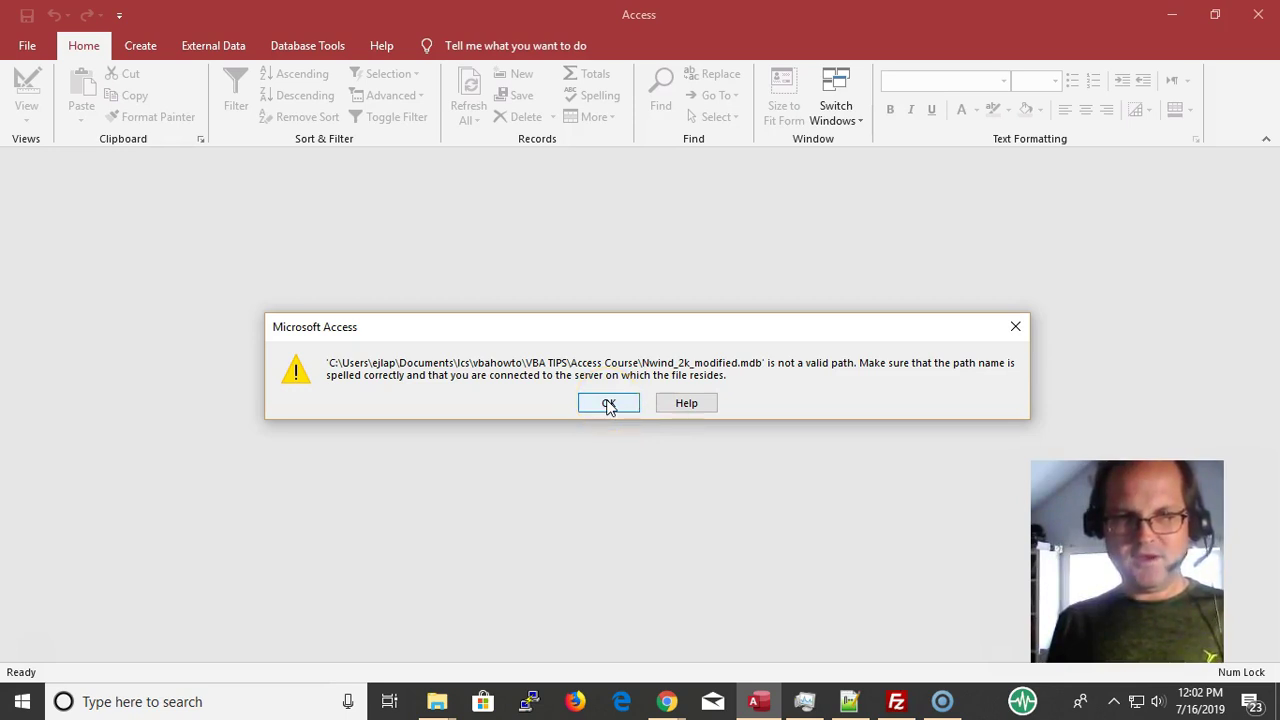
{"action": "left_click", "coordinate": [609, 405]}
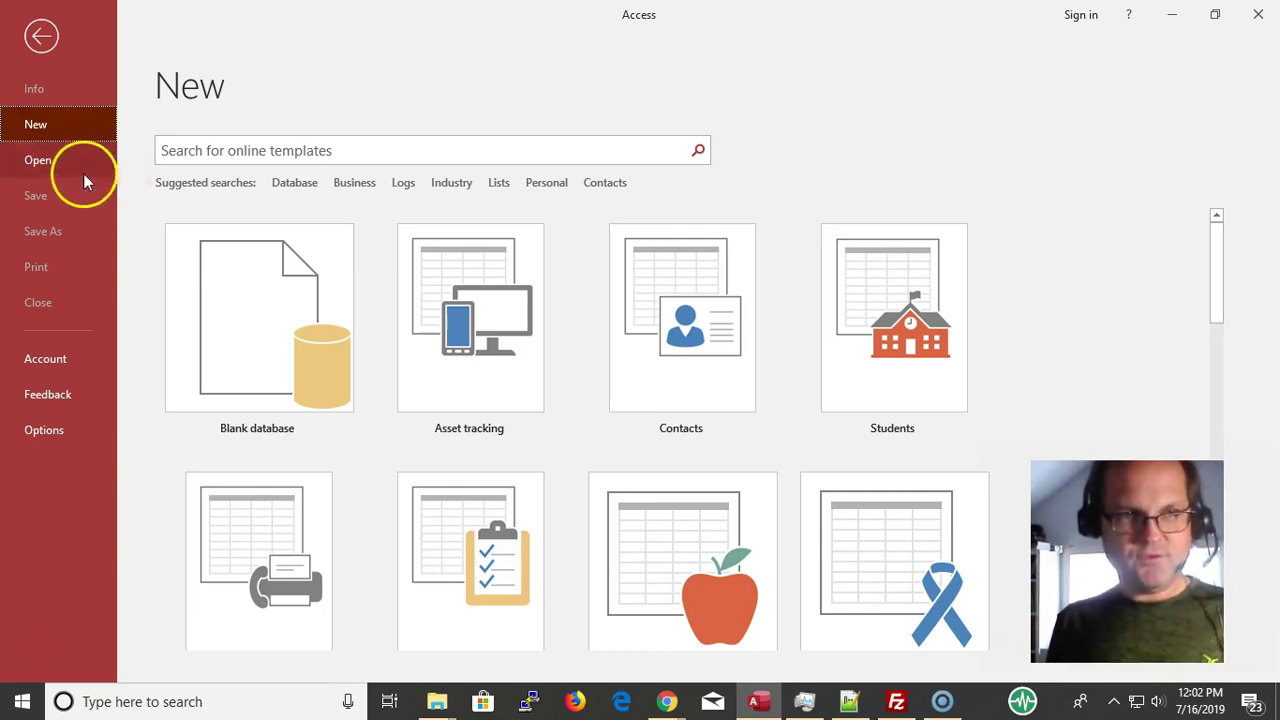
- Browse to the Access Course folder inside lcs general and open the Nwind_2k_modified.mdb database
{"action": "left_click", "coordinate": [45, 165]}
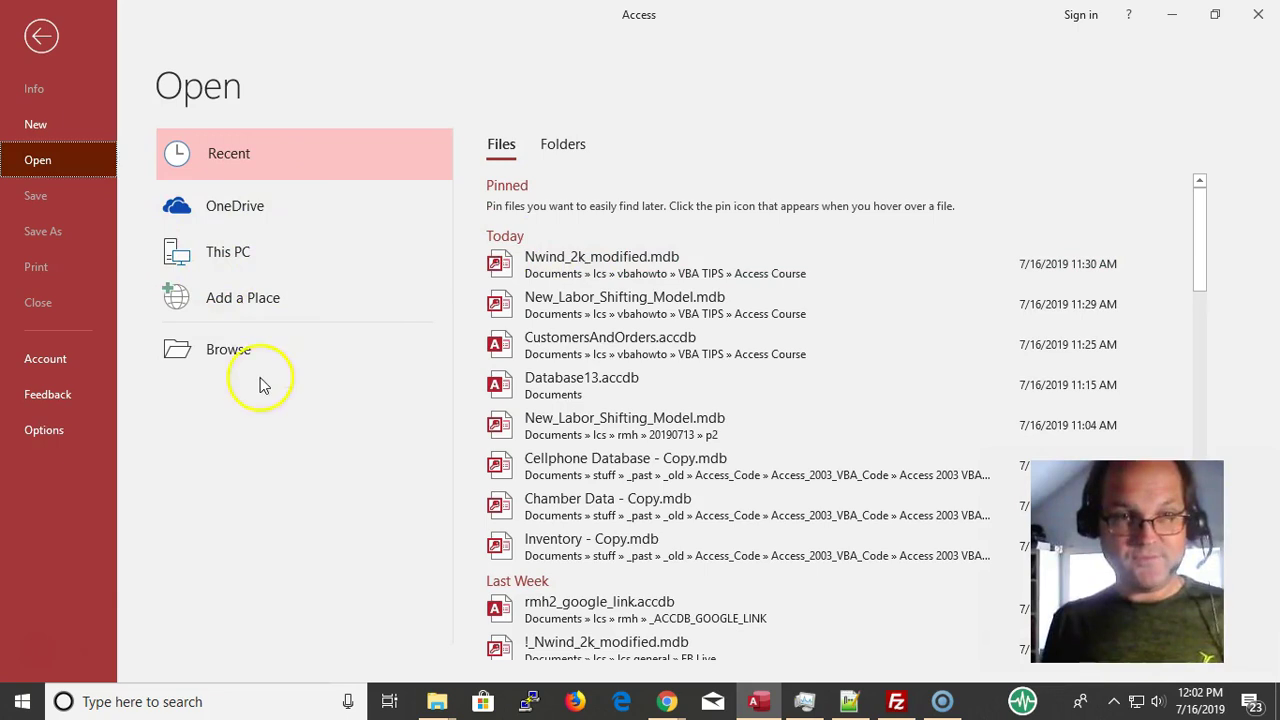
{"action": "left_click", "coordinate": [257, 343]}
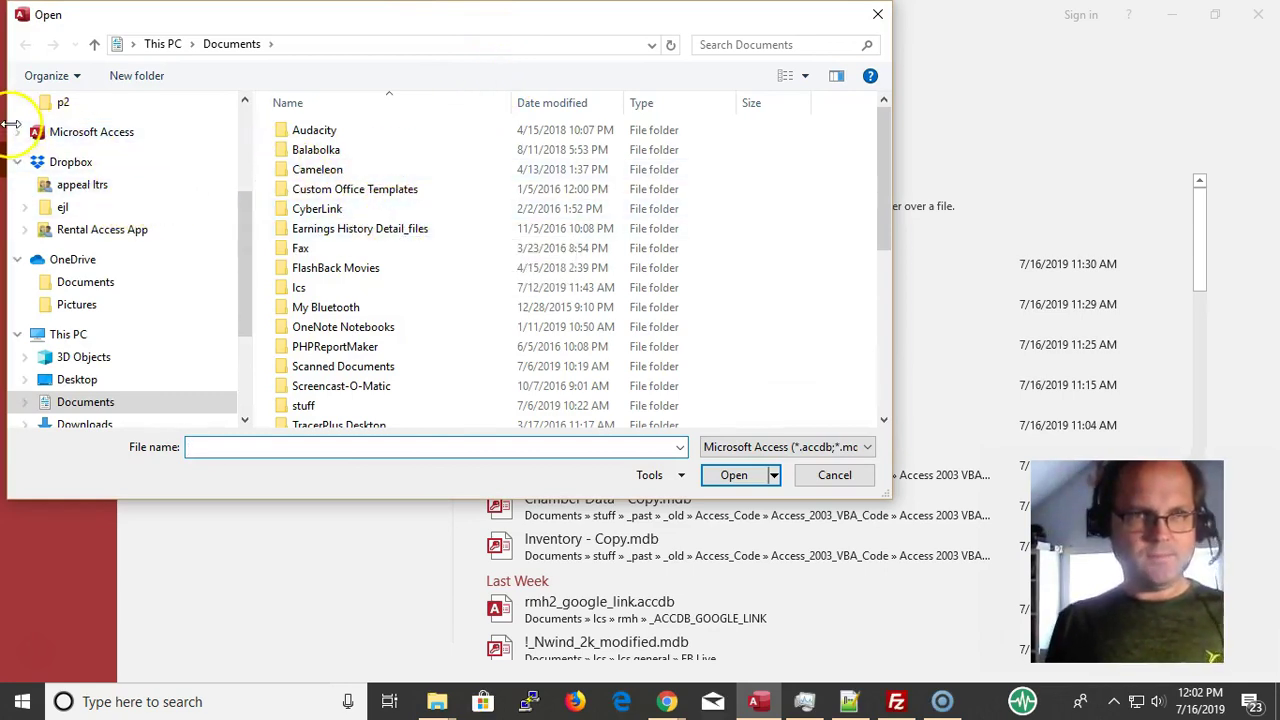
{"action": "scroll", "coordinate": [90, 150], "scroll_direction": "up", "scroll_amount": 3}
{"action": "scroll", "coordinate": [100, 175], "scroll_direction": "up", "scroll_amount": 1}
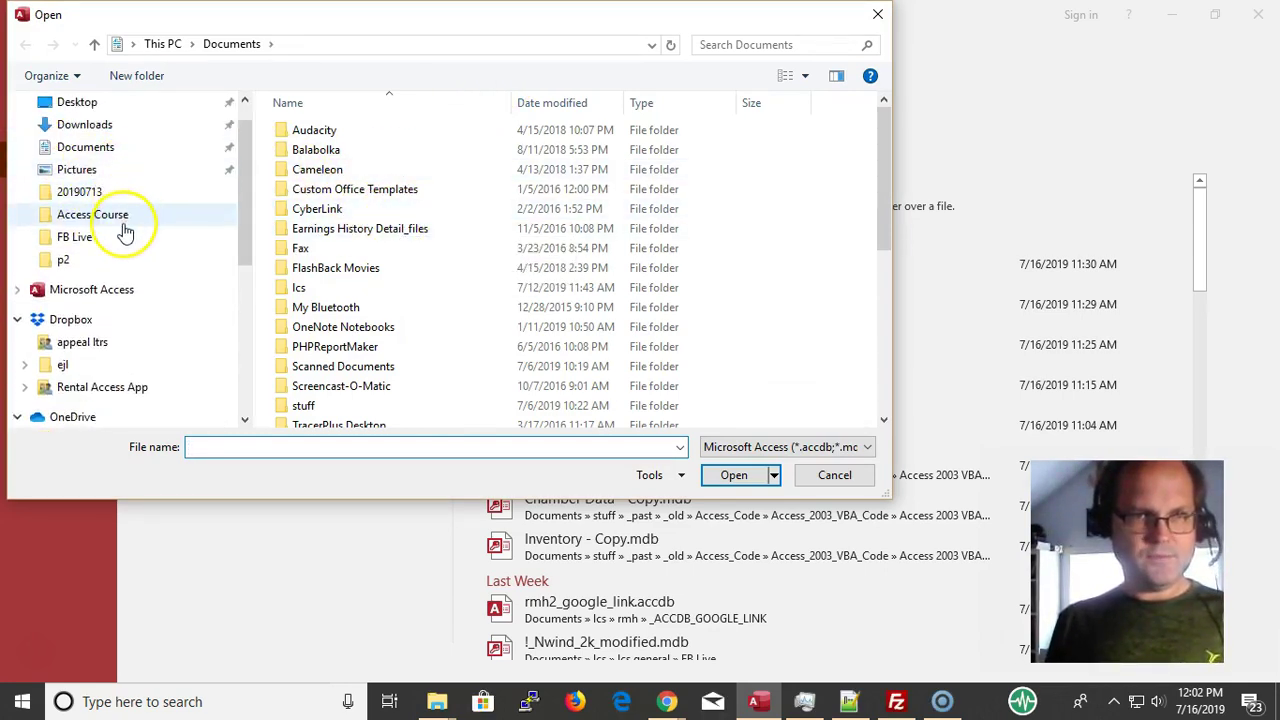
{"action": "left_click", "coordinate": [78, 236]}
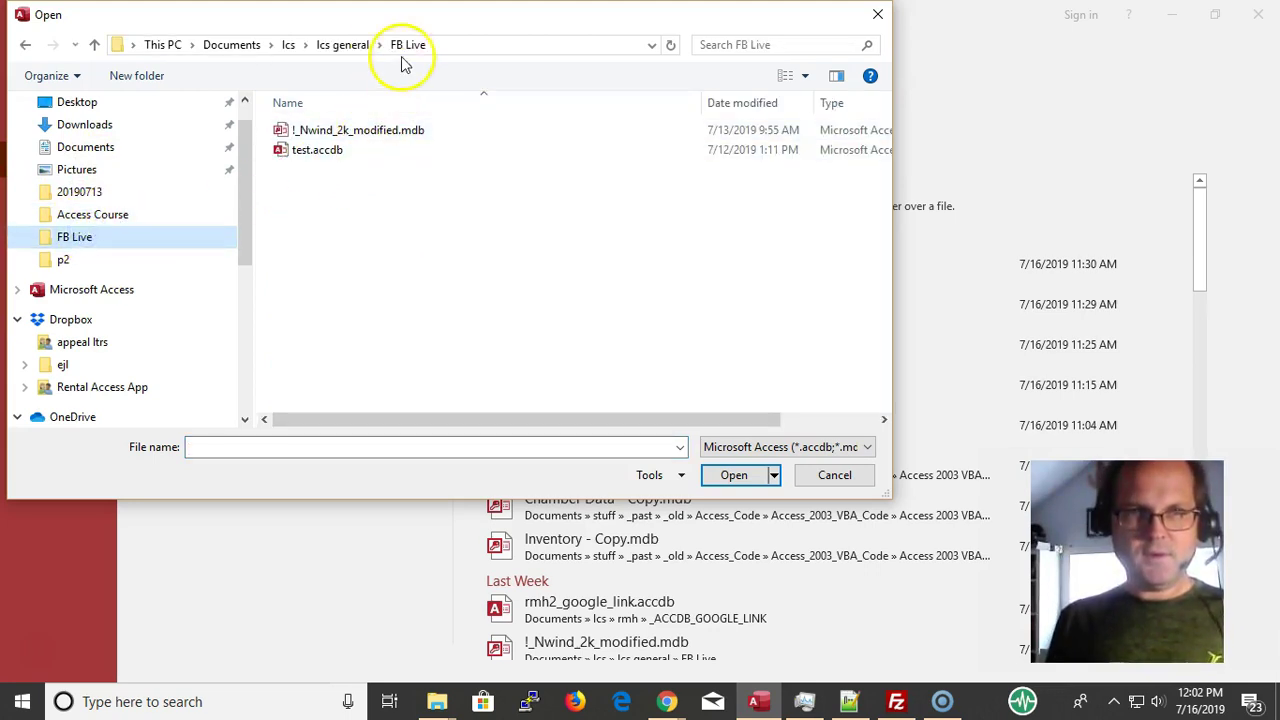
{"action": "left_click", "coordinate": [343, 45]}
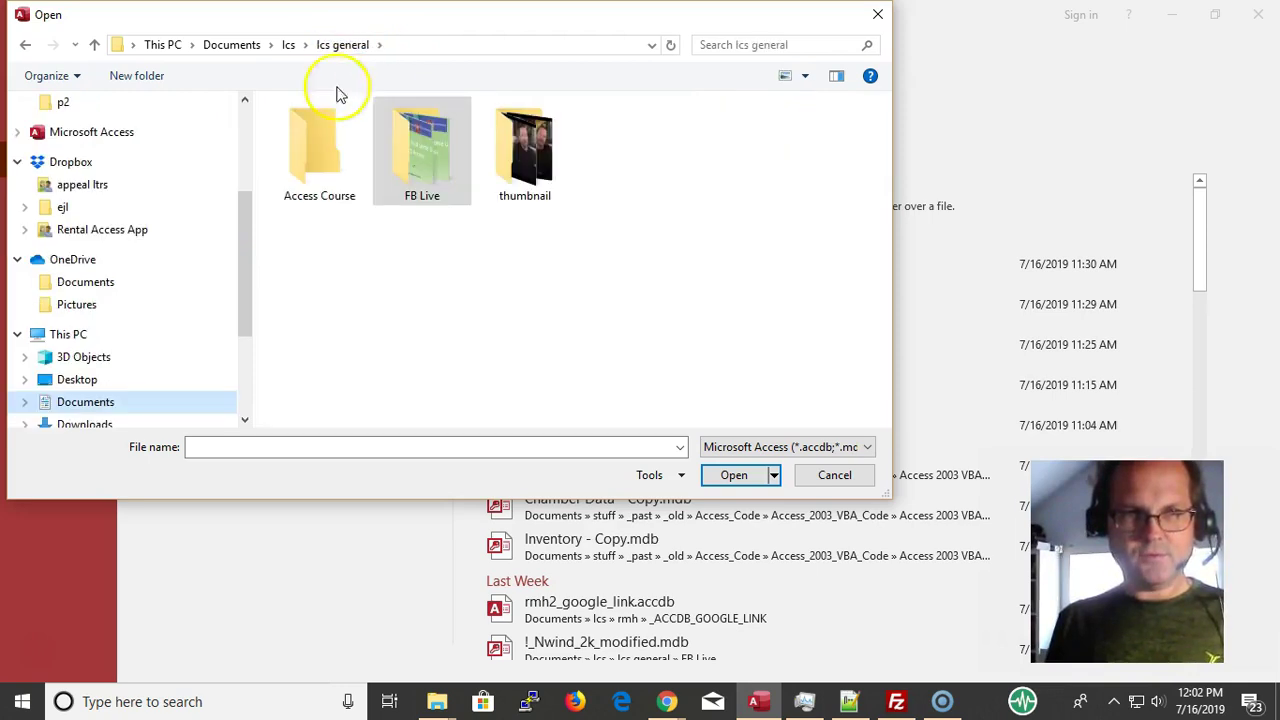
{"action": "double_click", "coordinate": [310, 173]}
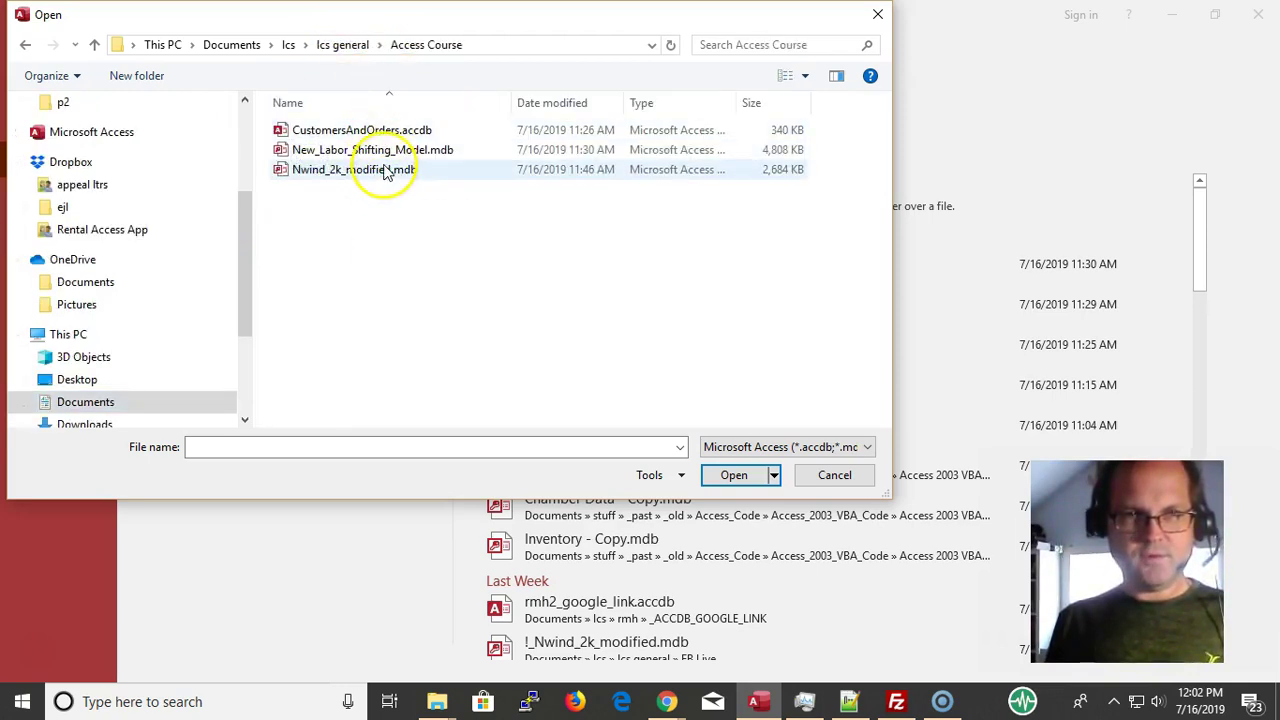
{"action": "double_click", "coordinate": [390, 171]}
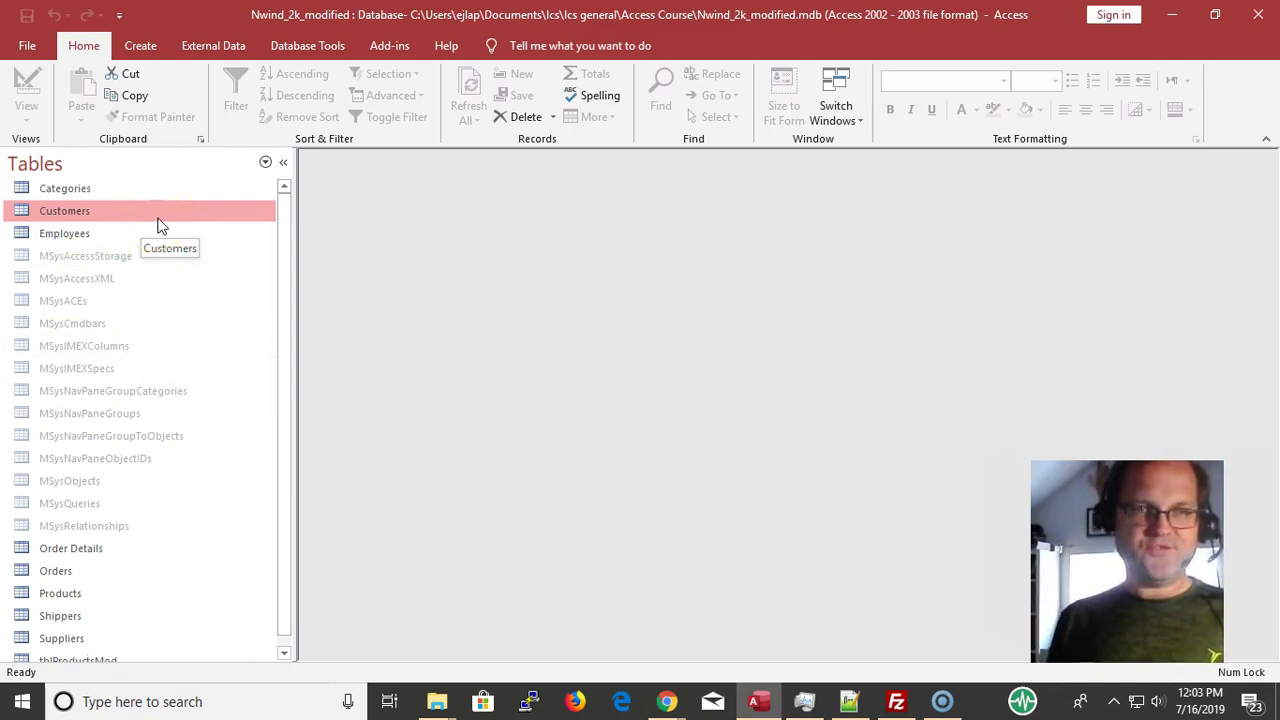
- Open the Customers table in Datasheet view
{"action": "left_click", "coordinate": [265, 162]}
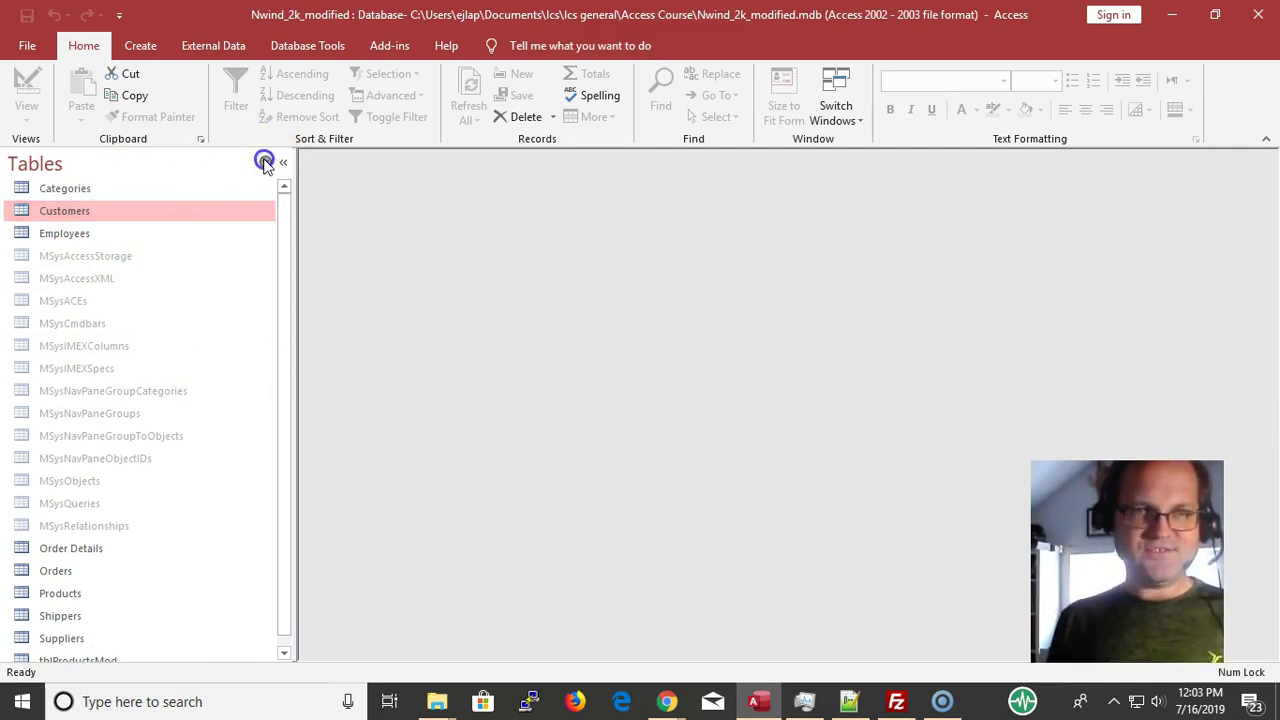
{"action": "left_click", "coordinate": [265, 163]}
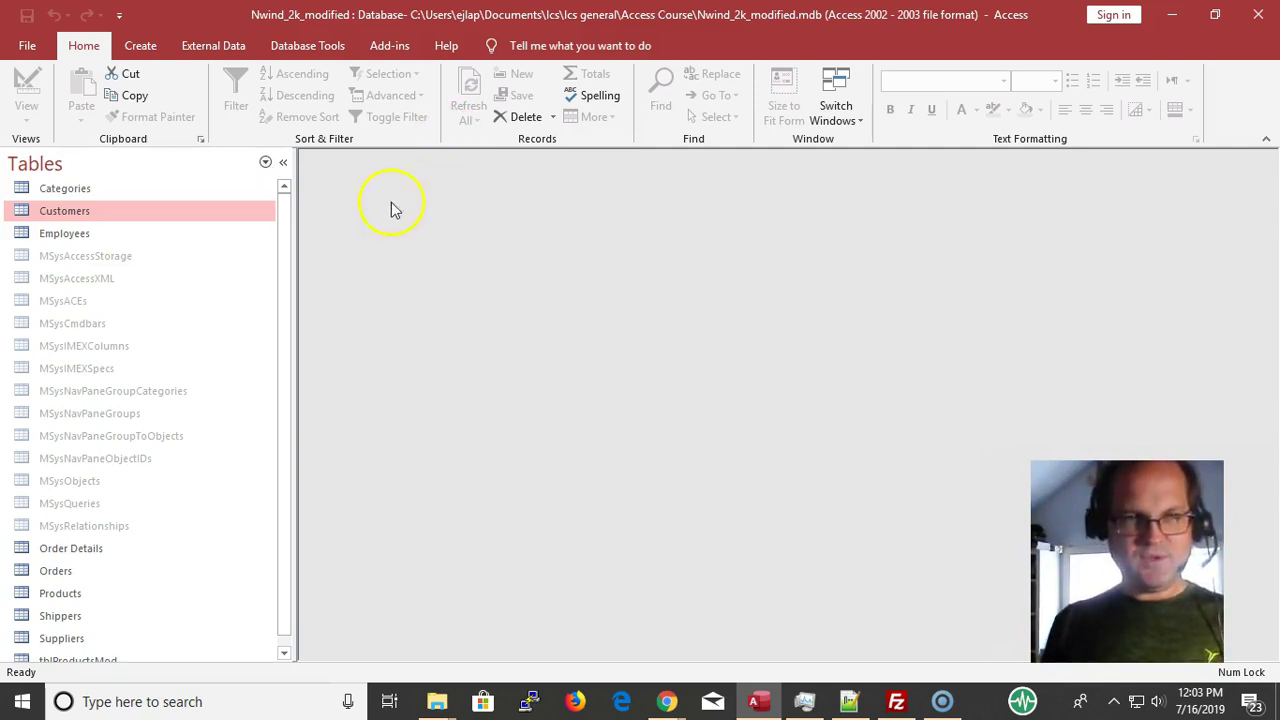
{"action": "double_click", "coordinate": [145, 215]}
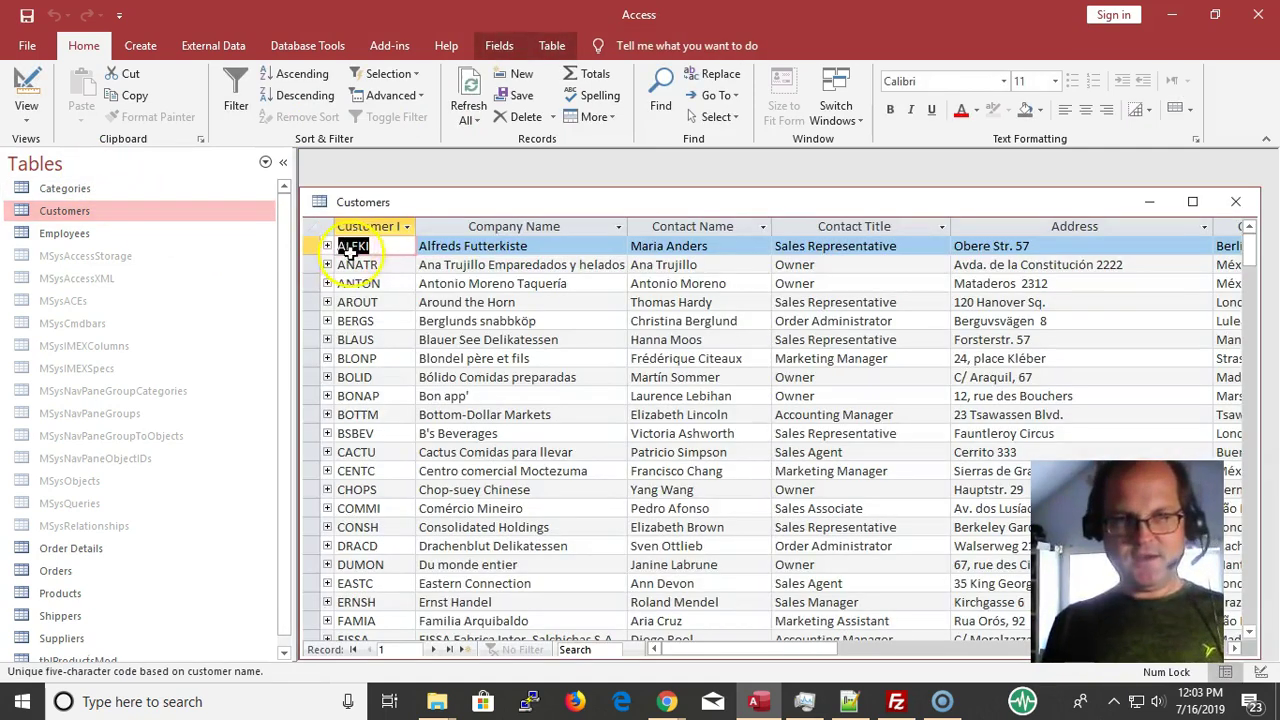
- Highlight several Customers records, the columns from Customer ID through Contact Title, and the Customer ID column alone
{"action": "left_click_drag", "start_coordinate": [312, 245], "coordinate": [313, 377]}
{"action": "left_click", "coordinate": [478, 283]}
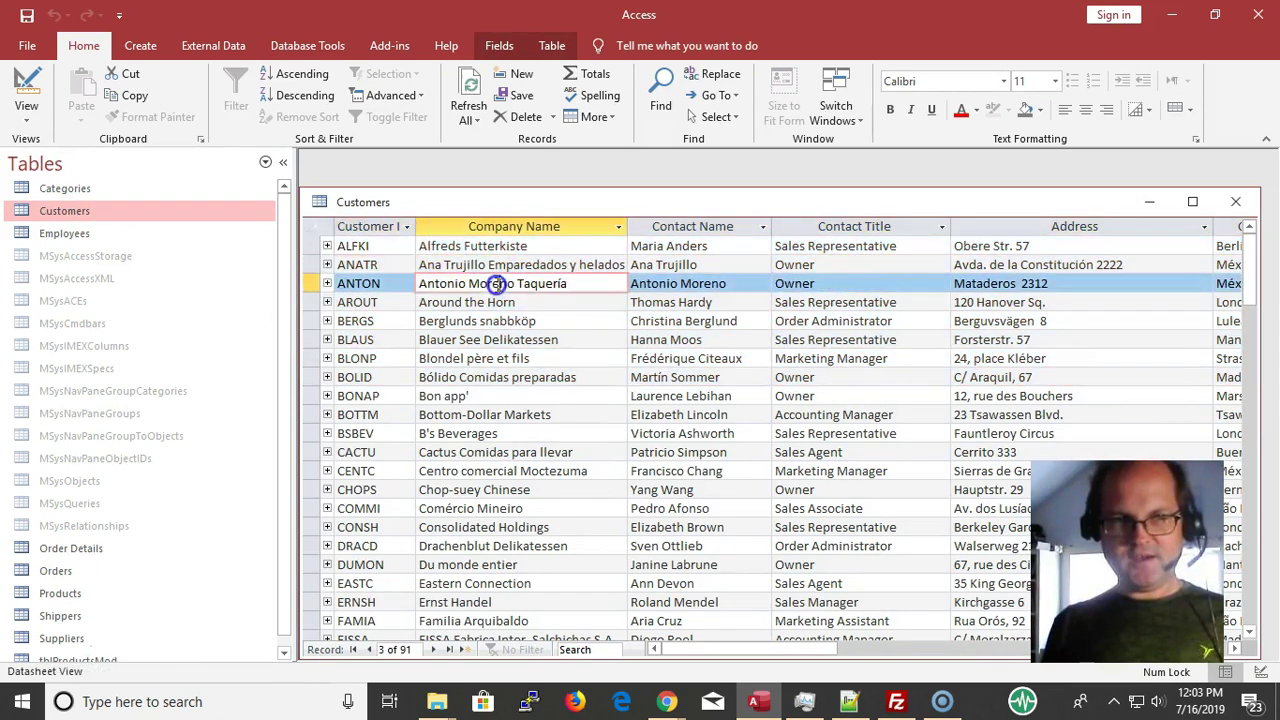
{"action": "left_click_drag", "start_coordinate": [368, 226], "coordinate": [814, 263]}
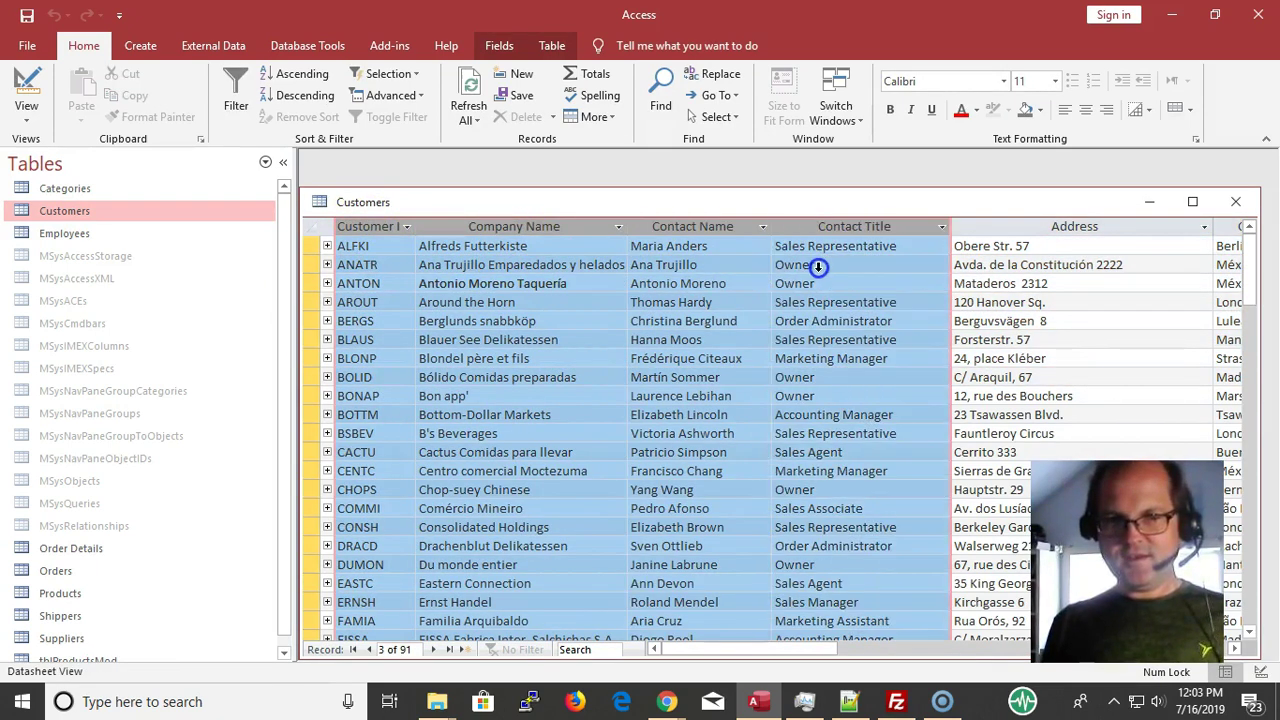
{"action": "left_click", "coordinate": [245, 178]}
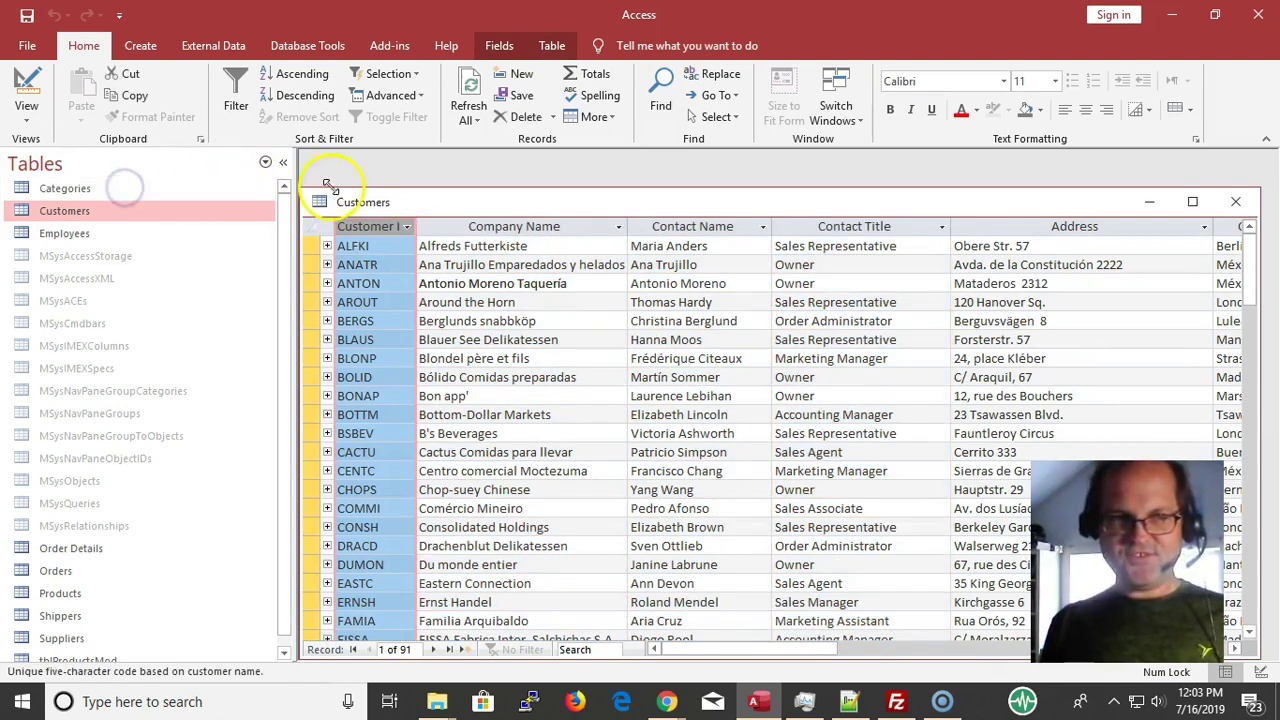
{"action": "left_click", "coordinate": [385, 201]}
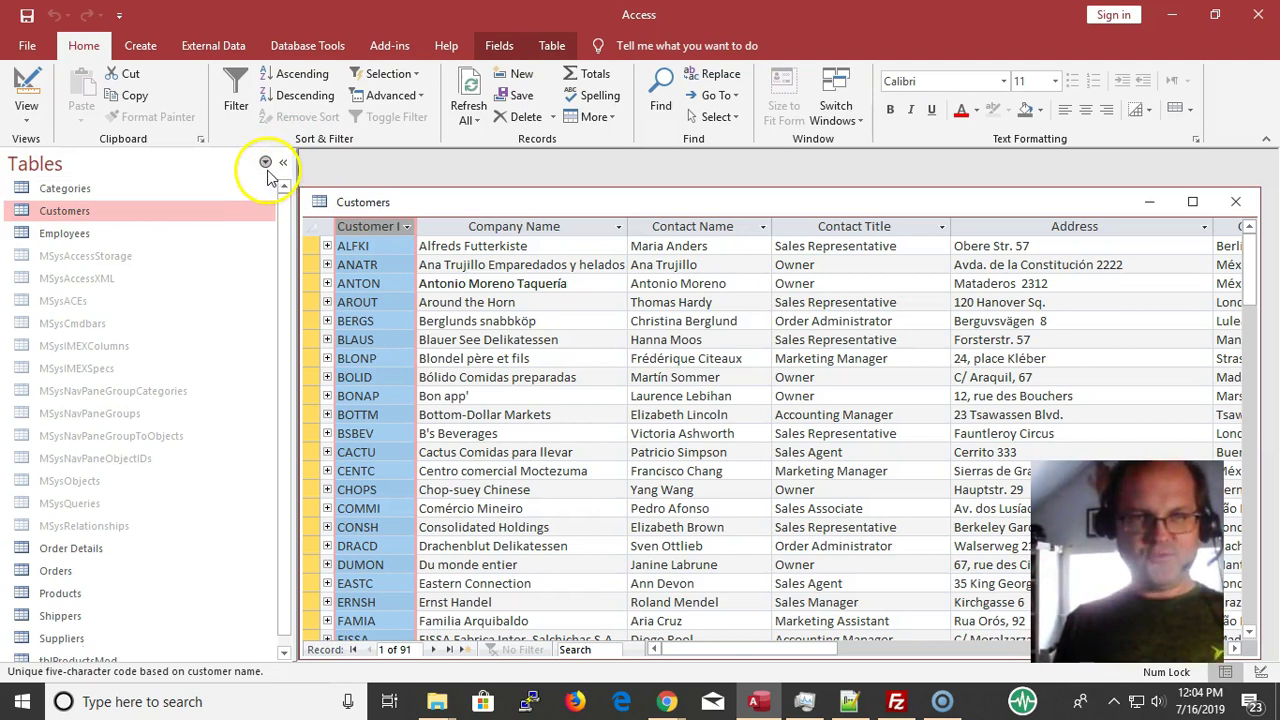
- Show the object categories and group filters available for the database objects, and return to the Customers datasheet
{"action": "left_click", "coordinate": [178, 164]}
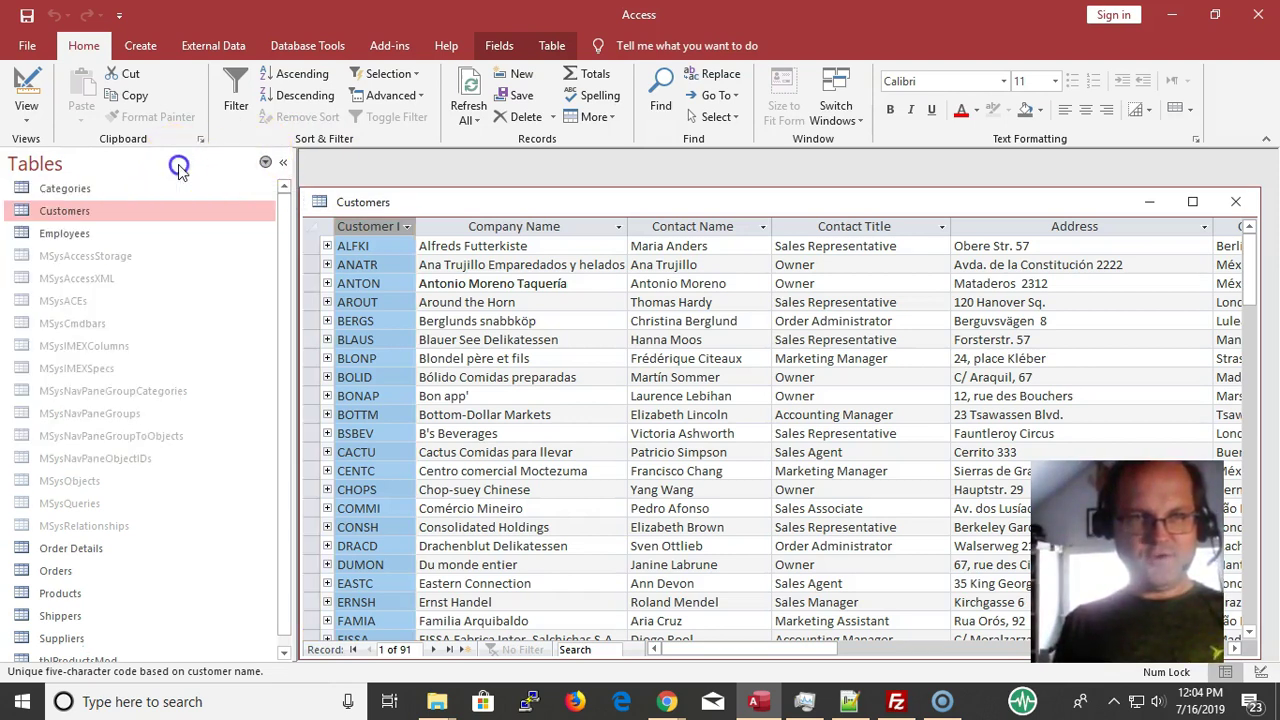
{"action": "left_click", "coordinate": [264, 163]}
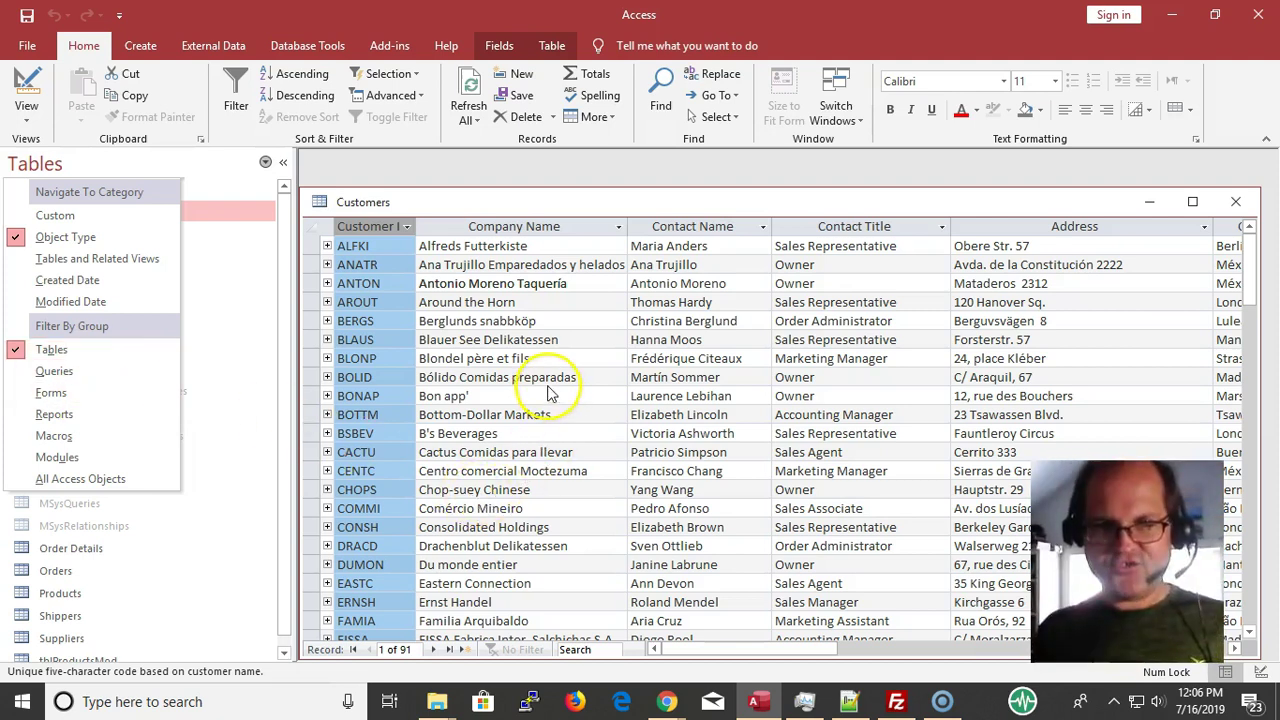
{"action": "left_click", "coordinate": [386, 272]}
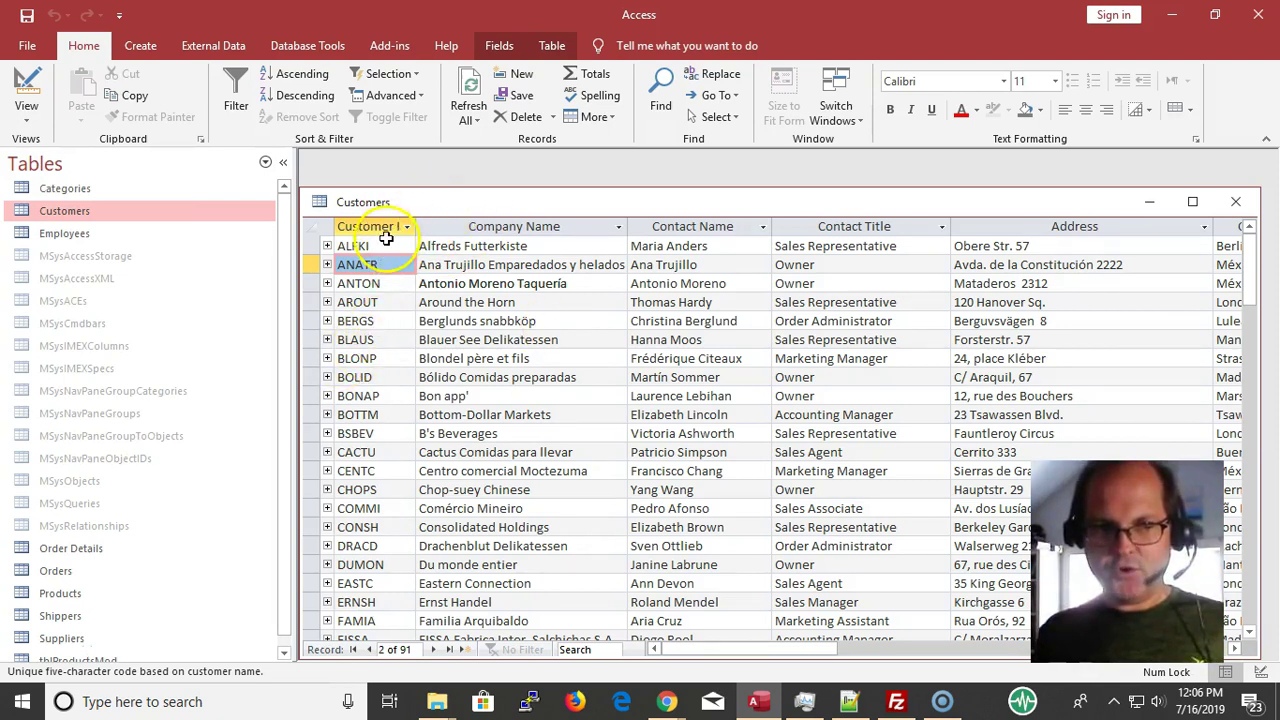
- Select the columns from Customer ID through Address and maximize the Customers datasheet
{"action": "left_click_drag", "start_coordinate": [392, 226], "coordinate": [1066, 226]}
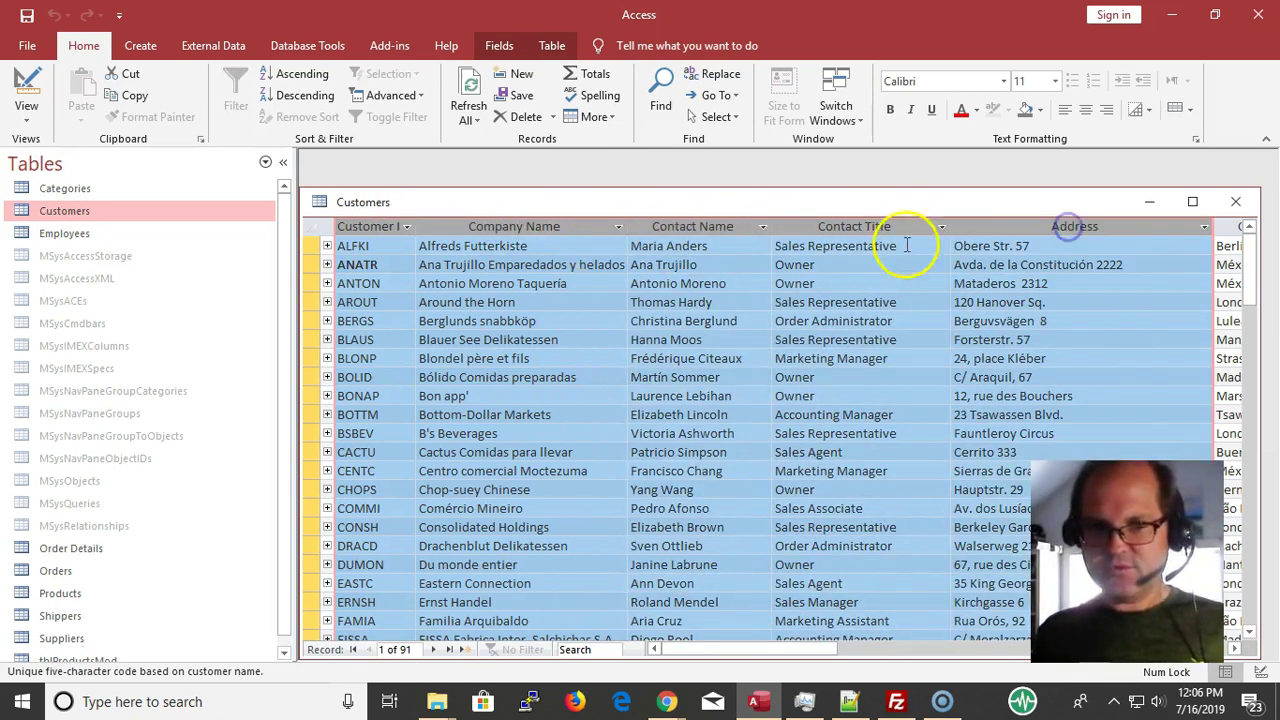
{"action": "double_click", "coordinate": [617, 203]}
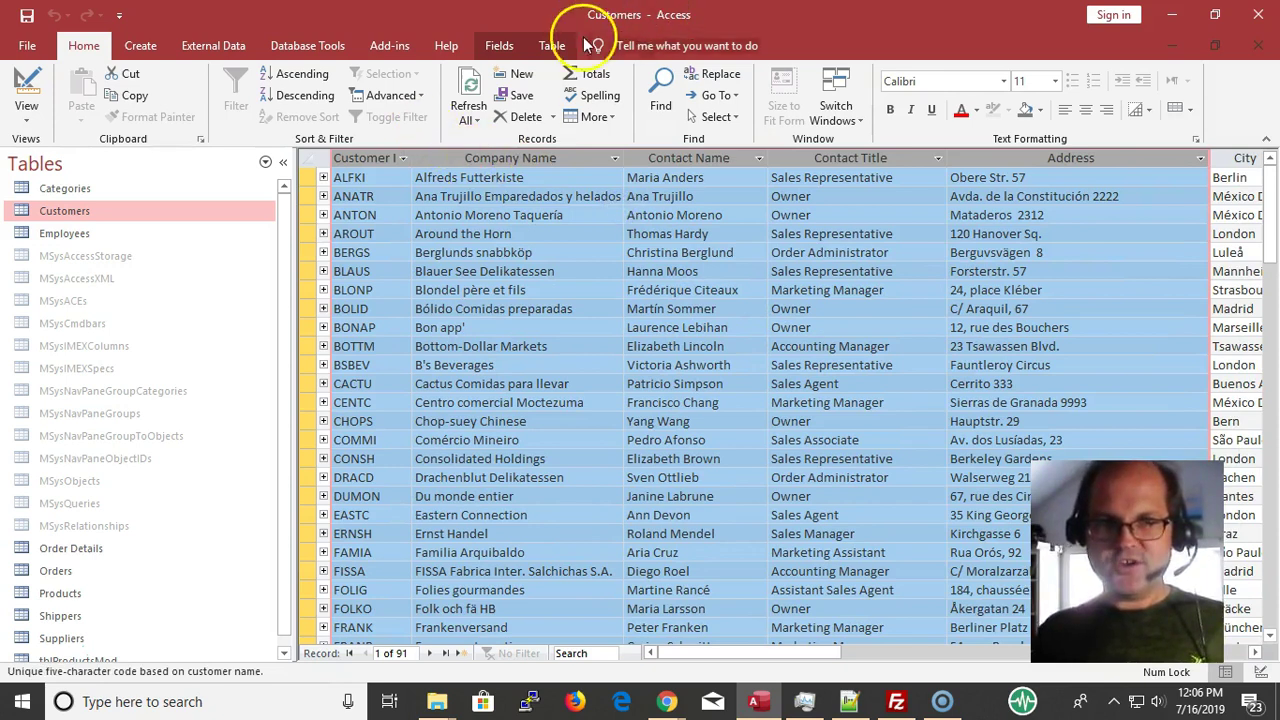
- Highlight the Employees table and look over the other tables listed in the database
{"action": "left_click", "coordinate": [91, 231]}
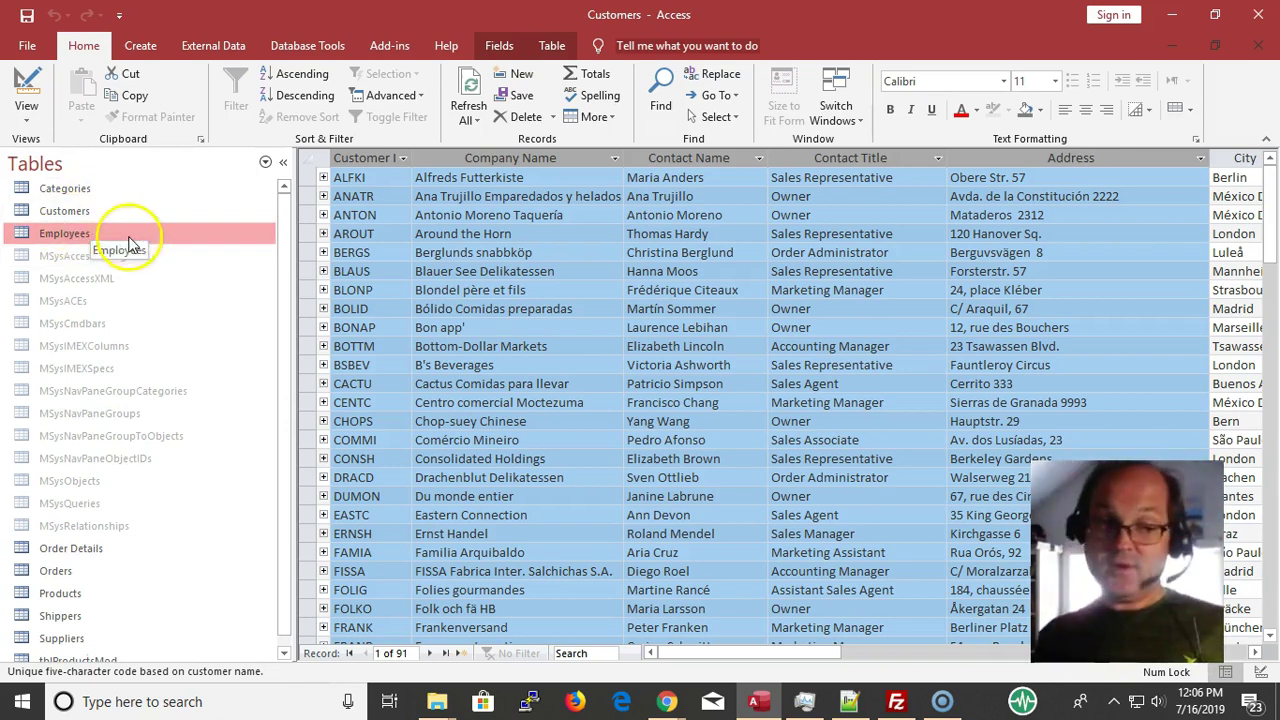
{"action": "scroll", "coordinate": [55, 330], "scroll_direction": "down", "scroll_amount": 1}
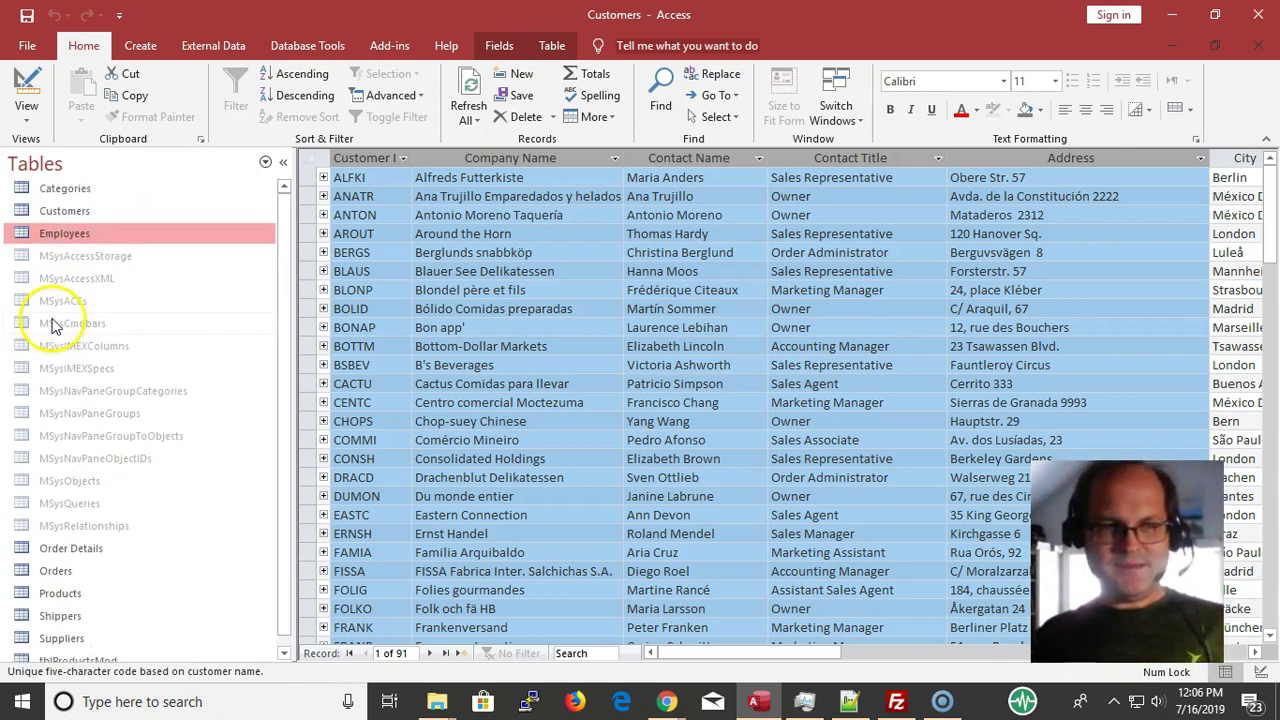
{"action": "scroll", "coordinate": [60, 355], "scroll_direction": "up", "scroll_amount": 1}
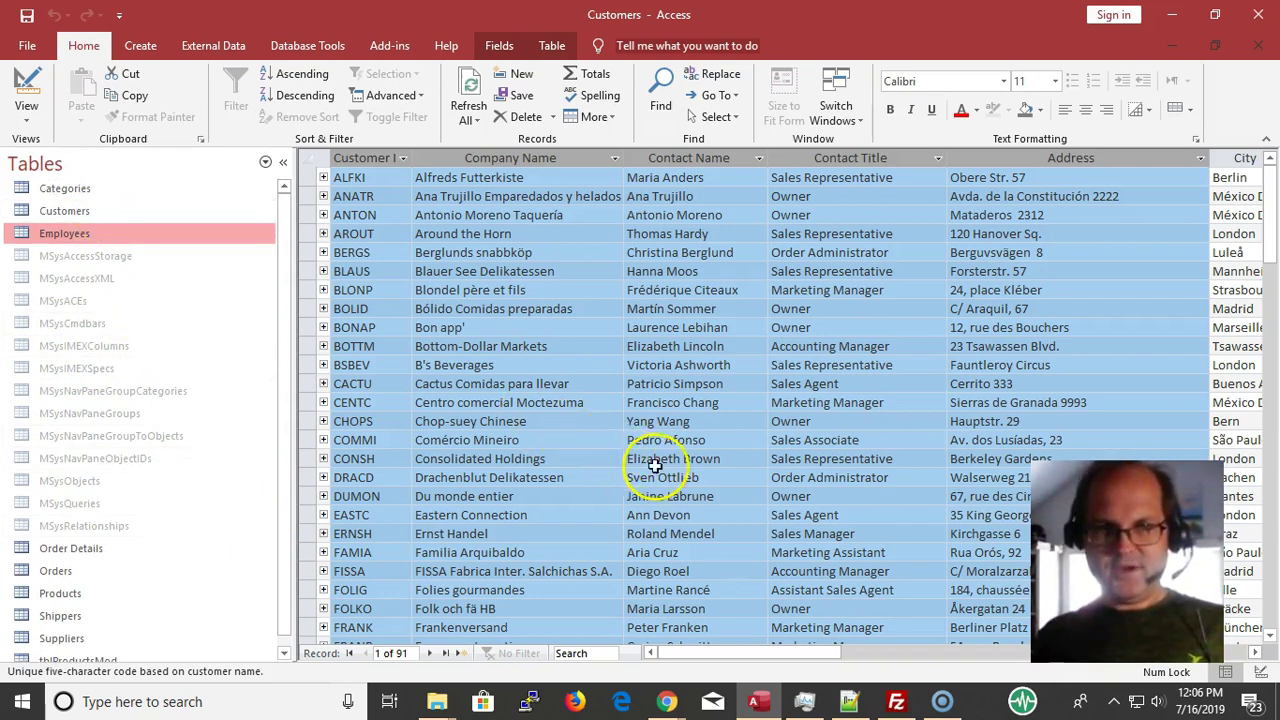
- Highlight the Customers records from AROUT through BONAP, then place the cursor in AROUT's company name
{"action": "left_click", "coordinate": [706, 383]}
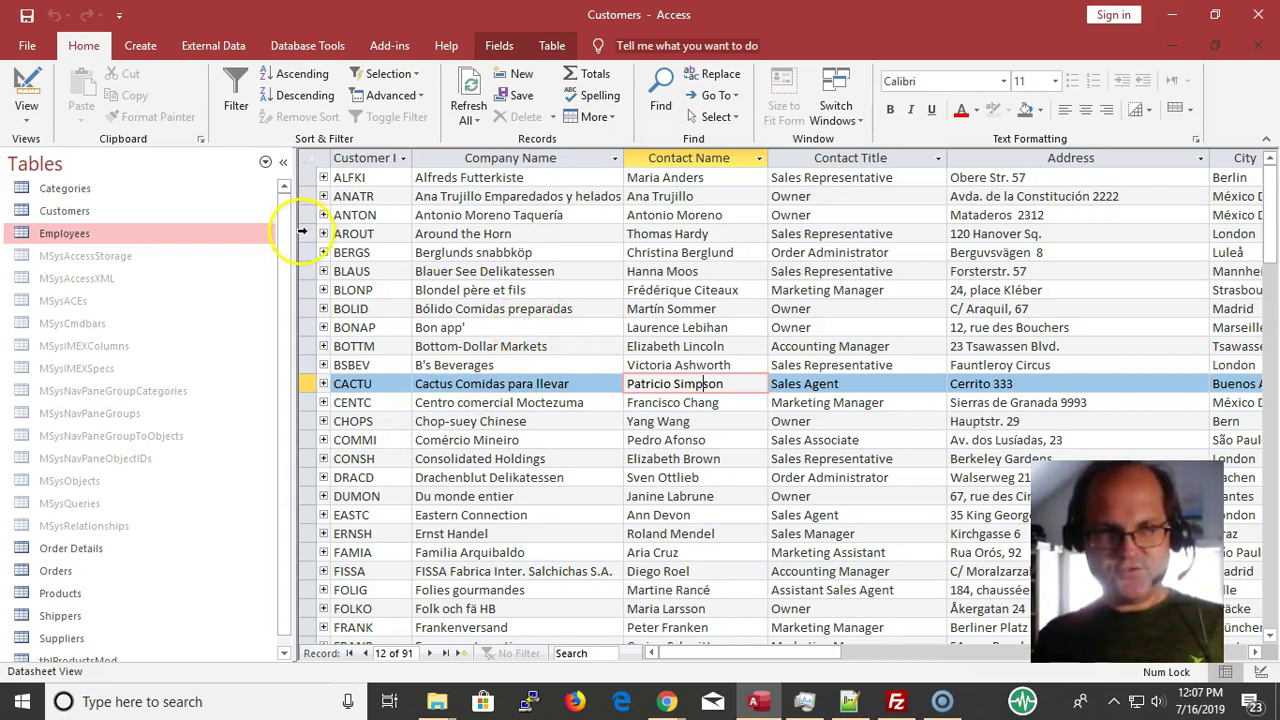
{"action": "left_click_drag", "start_coordinate": [302, 233], "coordinate": [315, 333]}
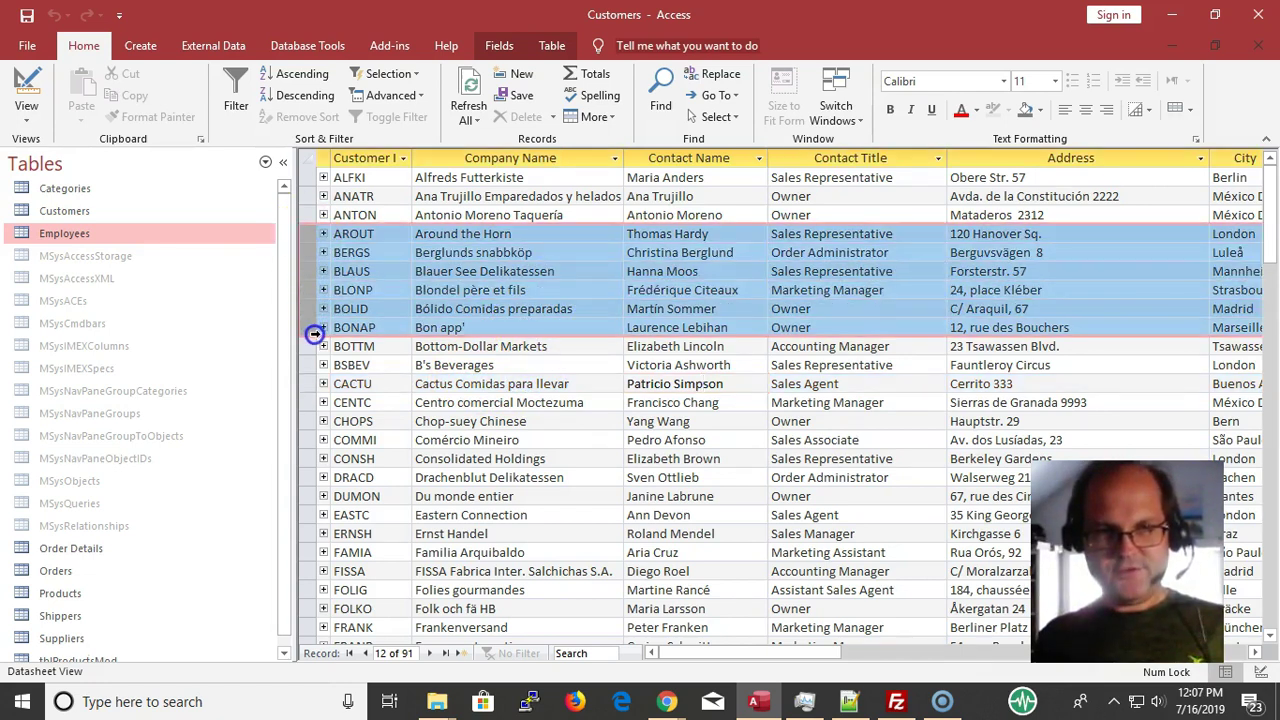
{"action": "left_click", "coordinate": [491, 233]}
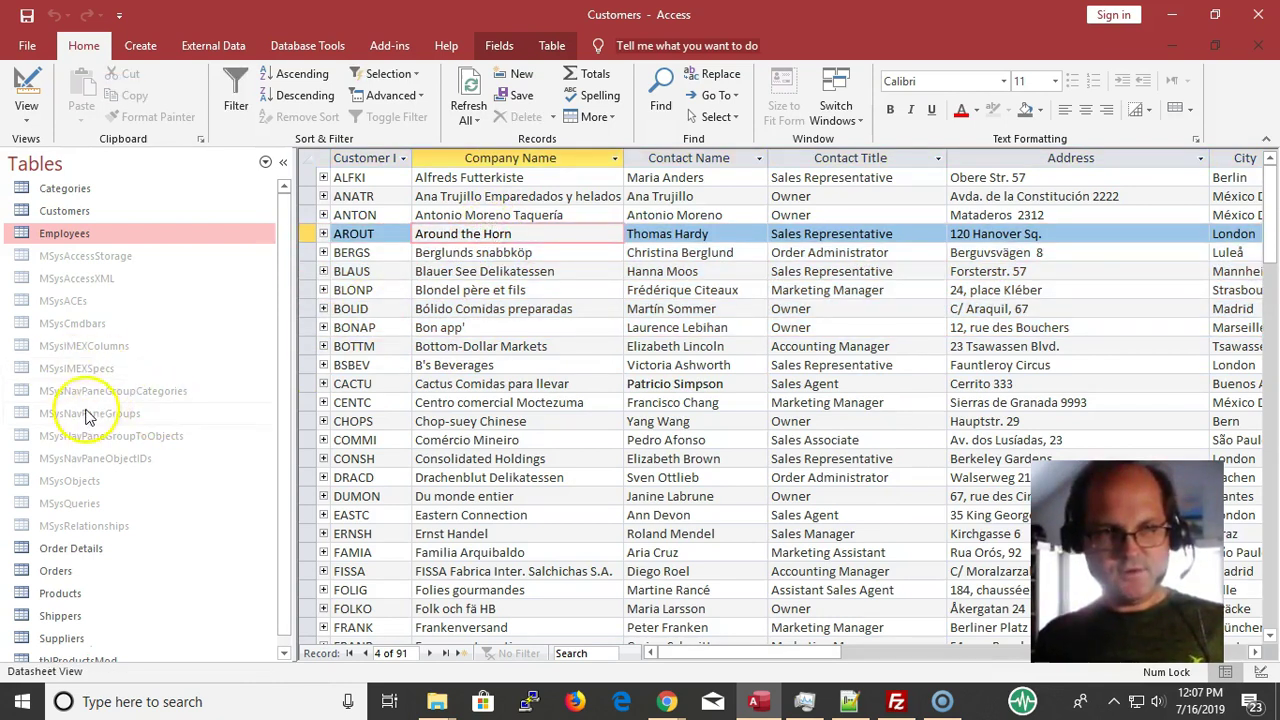
- Dismiss the phone notification and highlight the Customers table among the listed tables
{"action": "scroll", "coordinate": [134, 457], "scroll_direction": "down", "scroll_amount": 1}
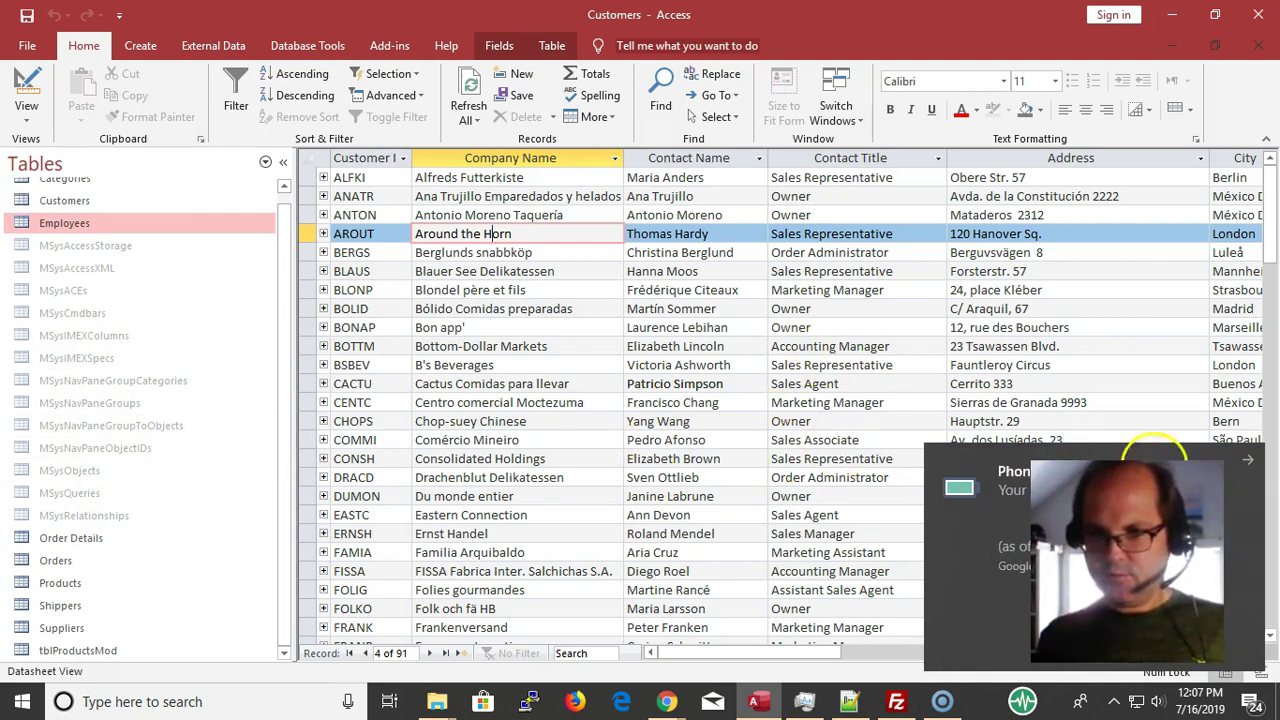
{"action": "left_click", "coordinate": [1248, 462]}
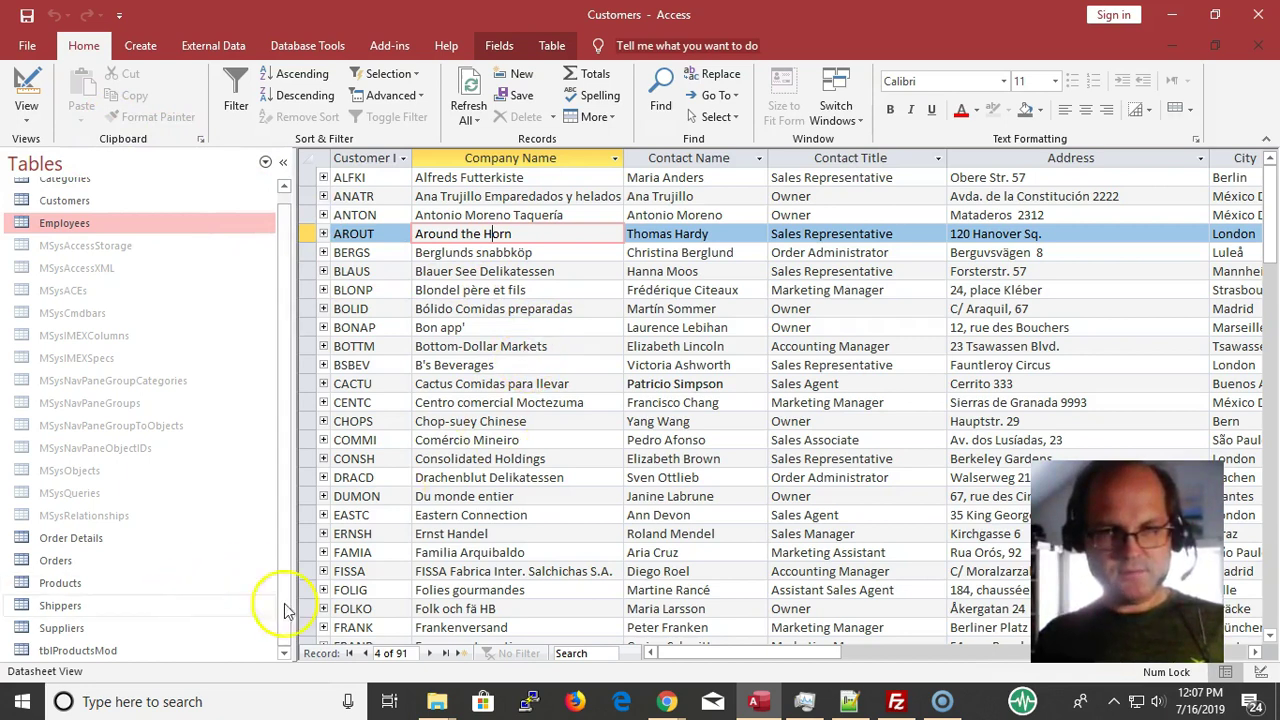
{"action": "left_click", "coordinate": [789, 364]}
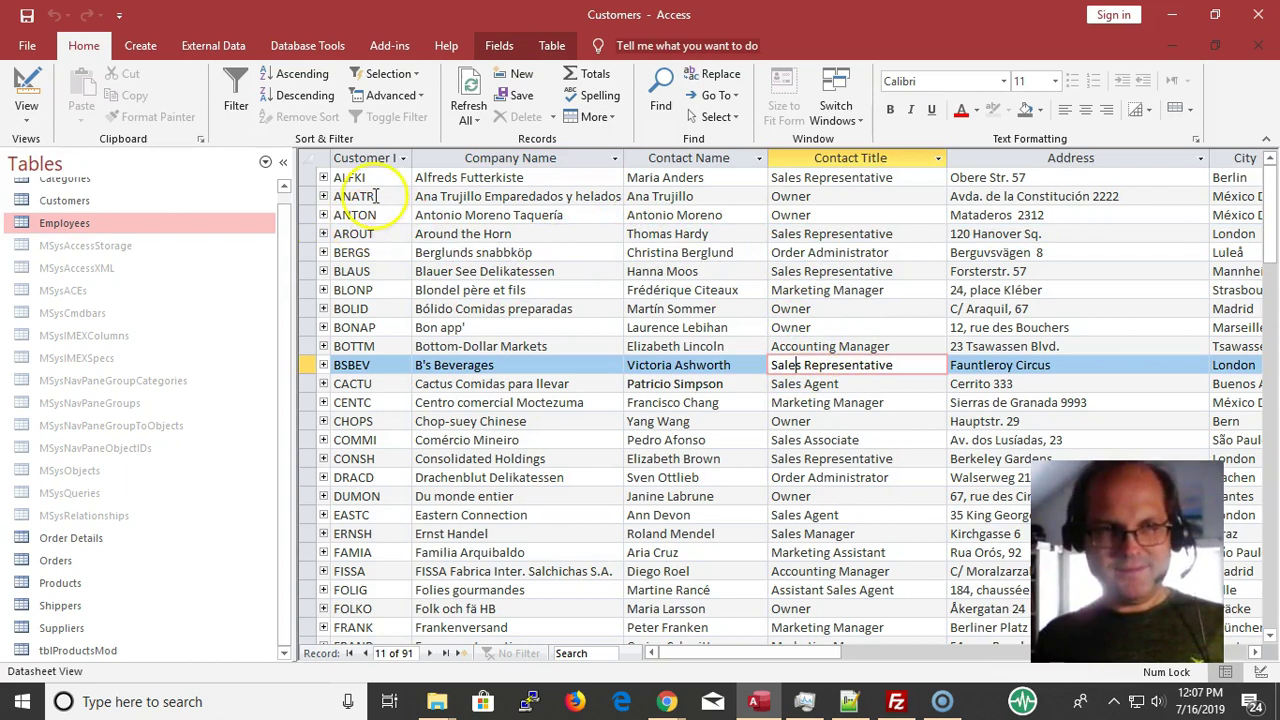
{"action": "left_click", "coordinate": [78, 203]}
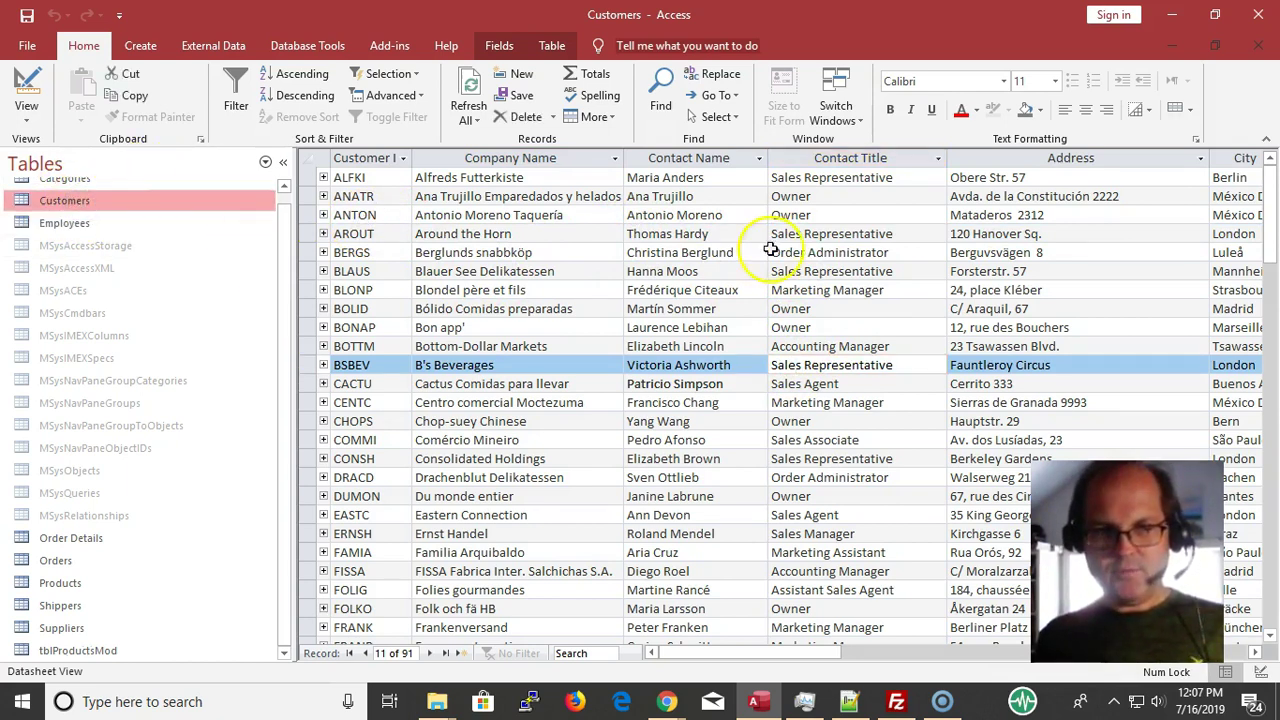
- Move record by record from BOTTM's Contact Title up to the BERGS record, and across its fields to Region
{"action": "left_click", "coordinate": [832, 338]}
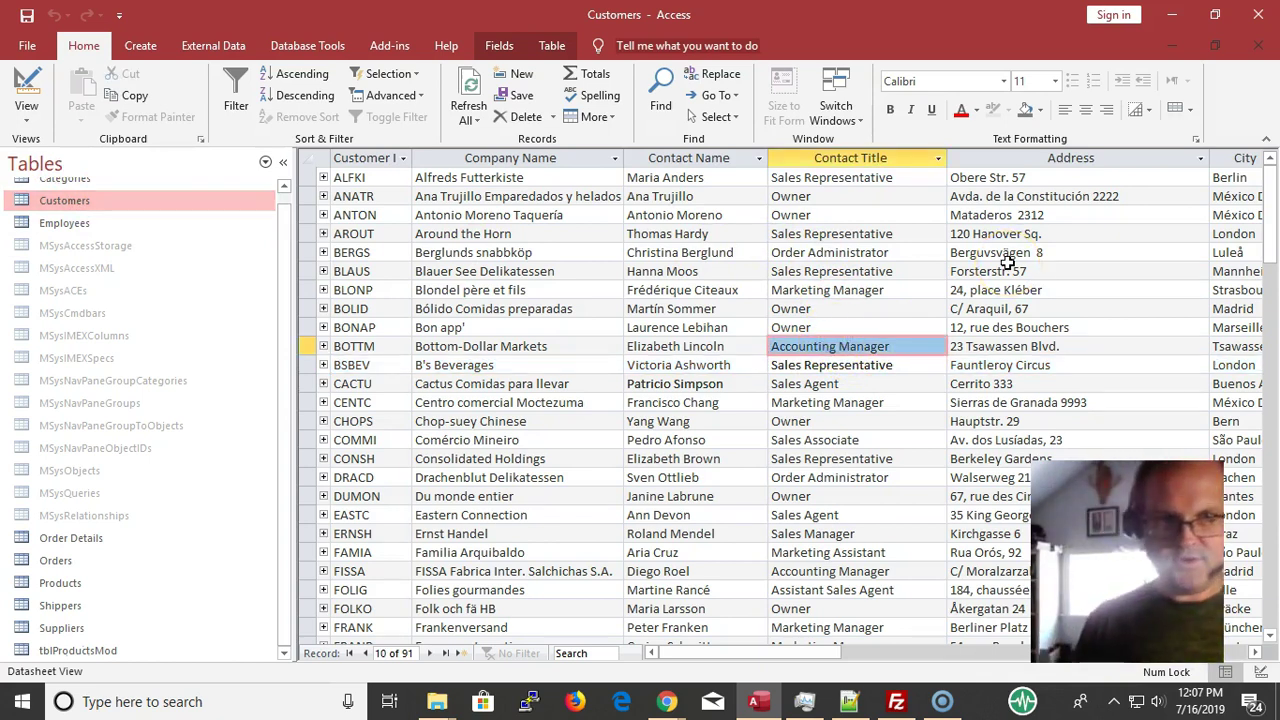
{"action": "key", "text": "Up"}
{"action": "key", "text": "Up"}
{"action": "key", "text": "Up"}
{"action": "key", "text": "Up"}
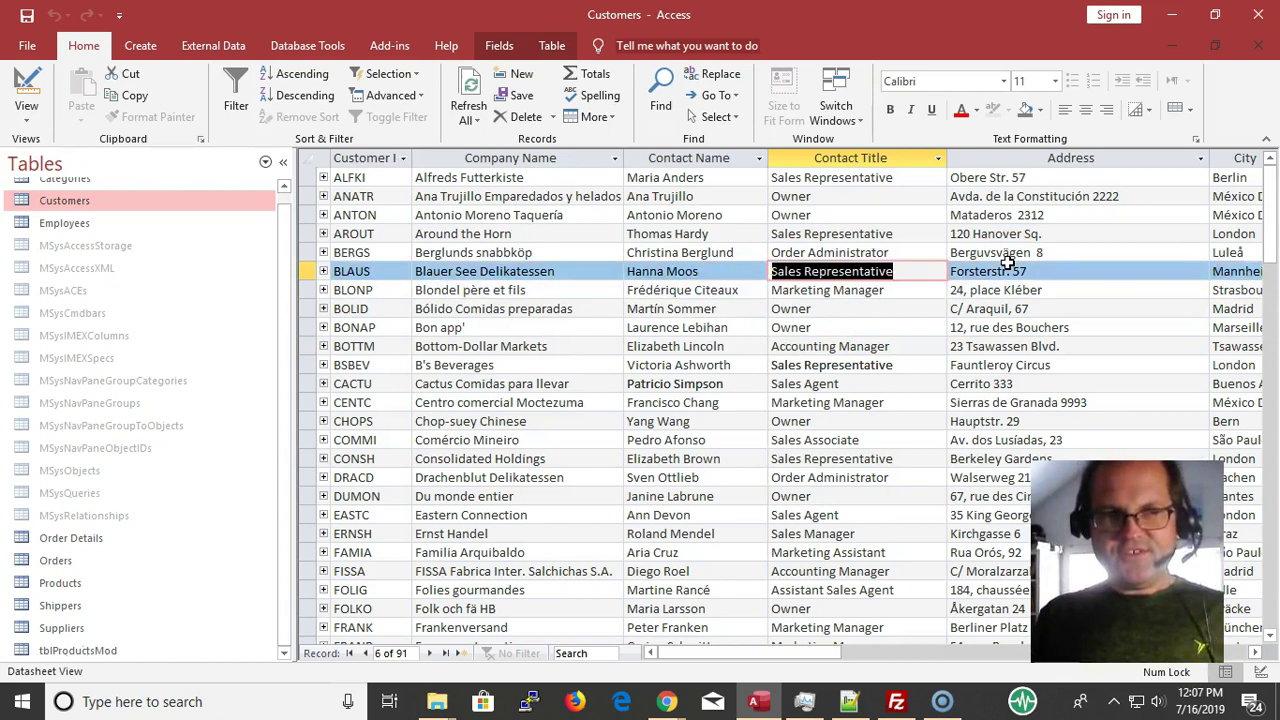
{"action": "key", "text": "Up"}
{"action": "key", "text": "Tab"}
{"action": "key", "text": "Tab"}
{"action": "key", "text": "Tab"}
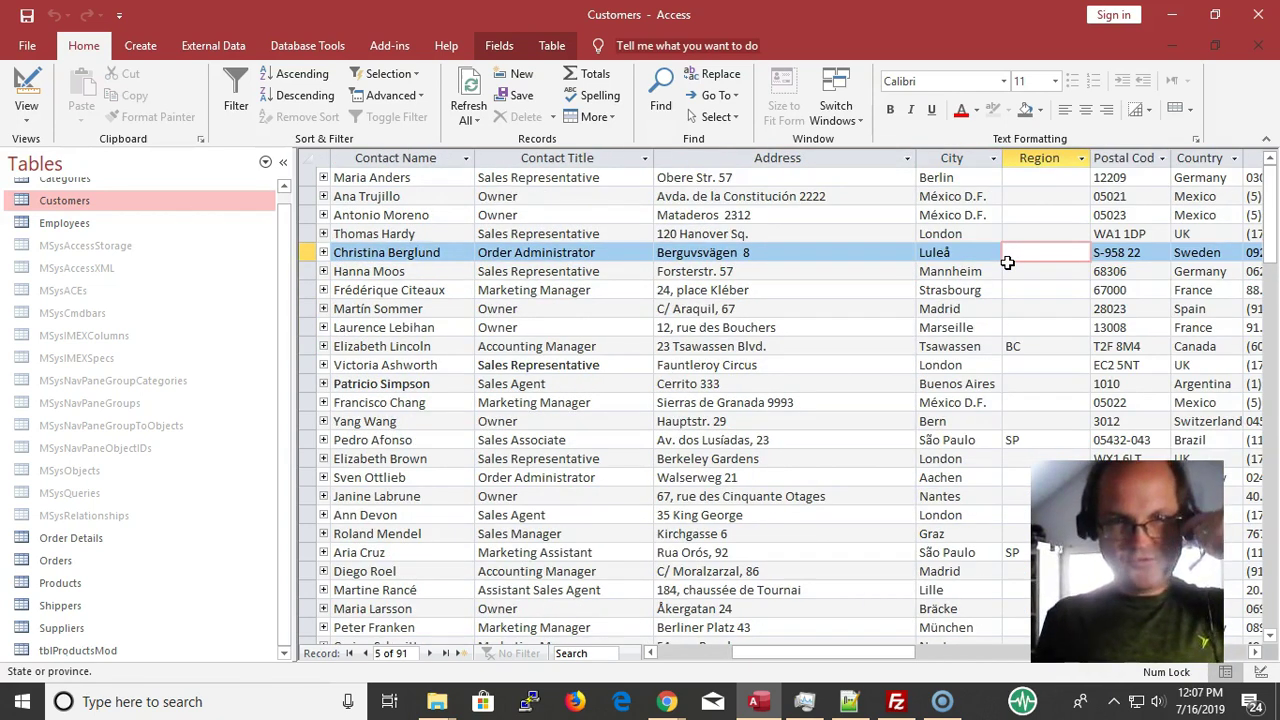
- Move back and forth across the fields of the BERGS record, ending on its Contact Name
{"action": "key", "text": "Tab"}
{"action": "key", "text": "Tab"}
{"action": "key", "text": "Tab"}
{"action": "key", "text": "Tab"}
{"action": "key", "text": "Tab"}
{"action": "key", "text": "shift+Tab"}
{"action": "key", "text": "shift+Tab"}
{"action": "key", "text": "shift+Tab"}
{"action": "key", "text": "shift+Tab"}
{"action": "key", "text": "shift+Tab"}
{"action": "key", "text": "shift+Tab"}
{"action": "key", "text": "shift+Tab"}
{"action": "key", "text": "shift+Tab"}
{"action": "key", "text": "shift+Tab"}
{"action": "key", "text": "shift+Tab"}
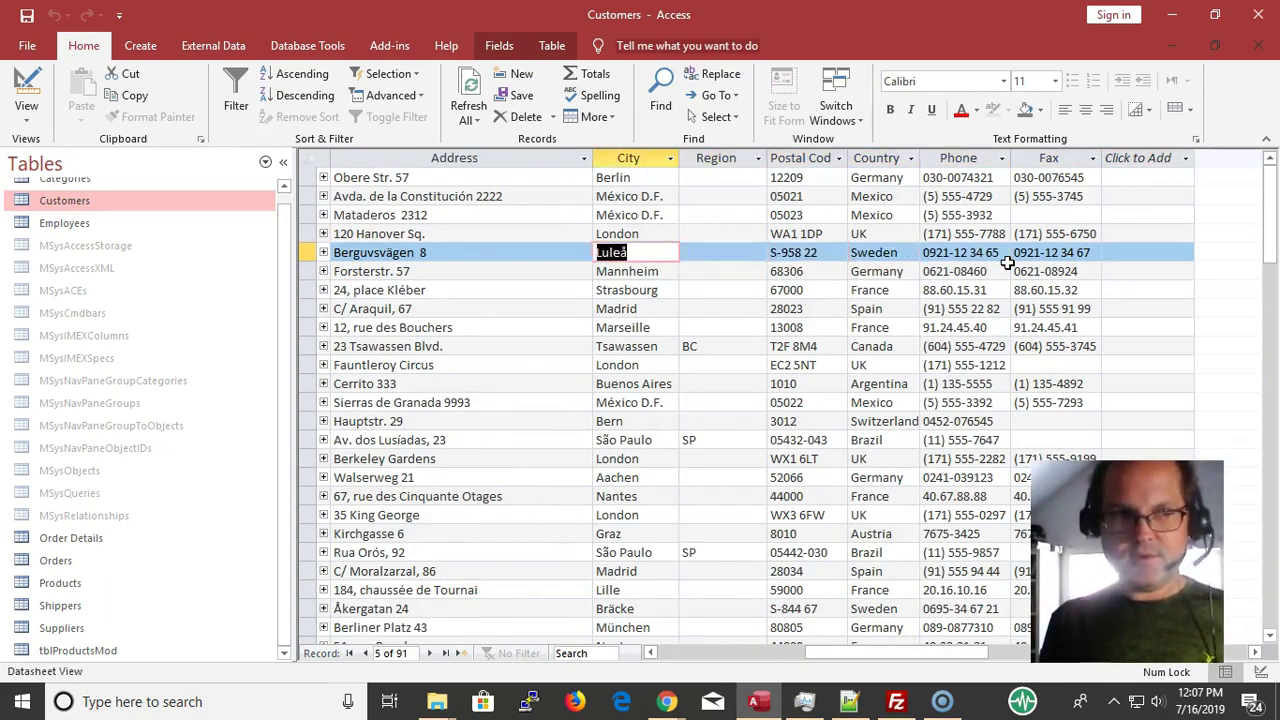
{"action": "key", "text": "shift+Tab"}
{"action": "key", "text": "shift+Tab"}
{"action": "key", "text": "Tab"}
{"action": "key", "text": "Tab"}
{"action": "key", "text": "Tab"}
{"action": "key", "text": "Tab"}
{"action": "key", "text": "Tab"}
{"action": "key", "text": "shift+Tab"}
{"action": "key", "text": "shift+Tab"}
{"action": "key", "text": "shift+Tab"}
{"action": "key", "text": "shift+Tab"}
{"action": "key", "text": "shift+Tab"}
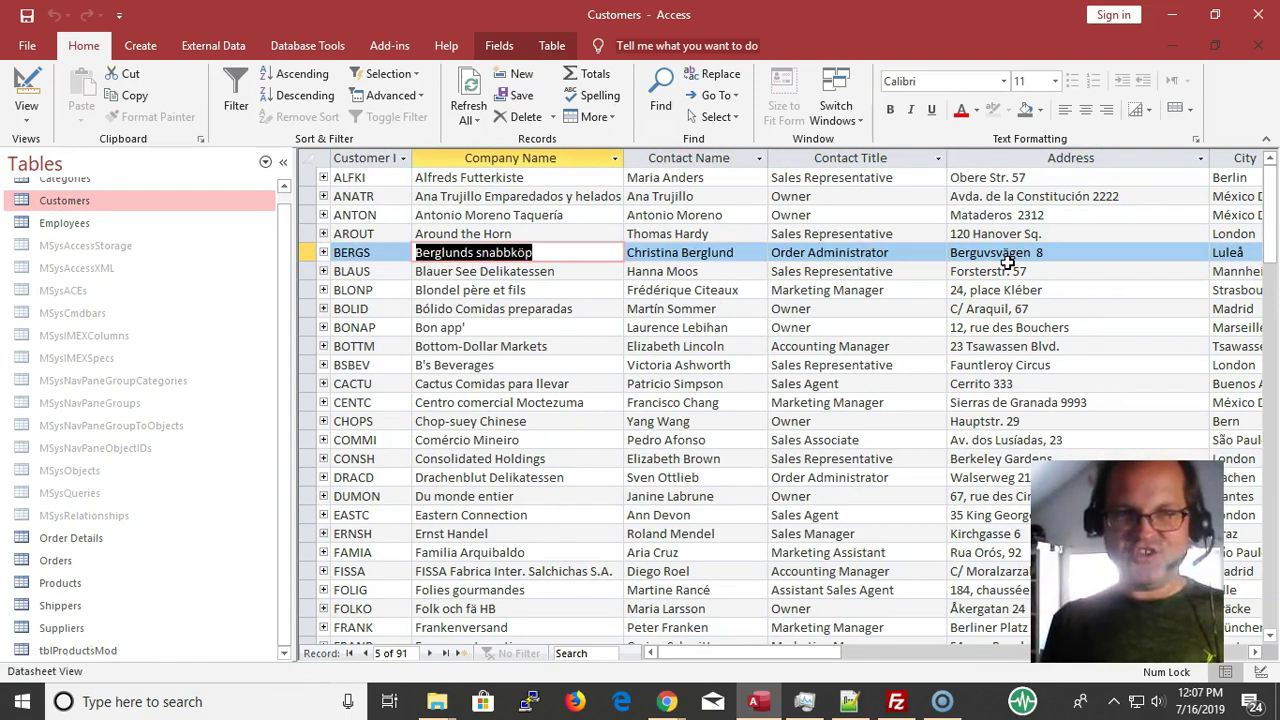
{"action": "key", "text": "Tab"}
{"action": "key", "text": "Tab"}
{"action": "key", "text": "Tab"}
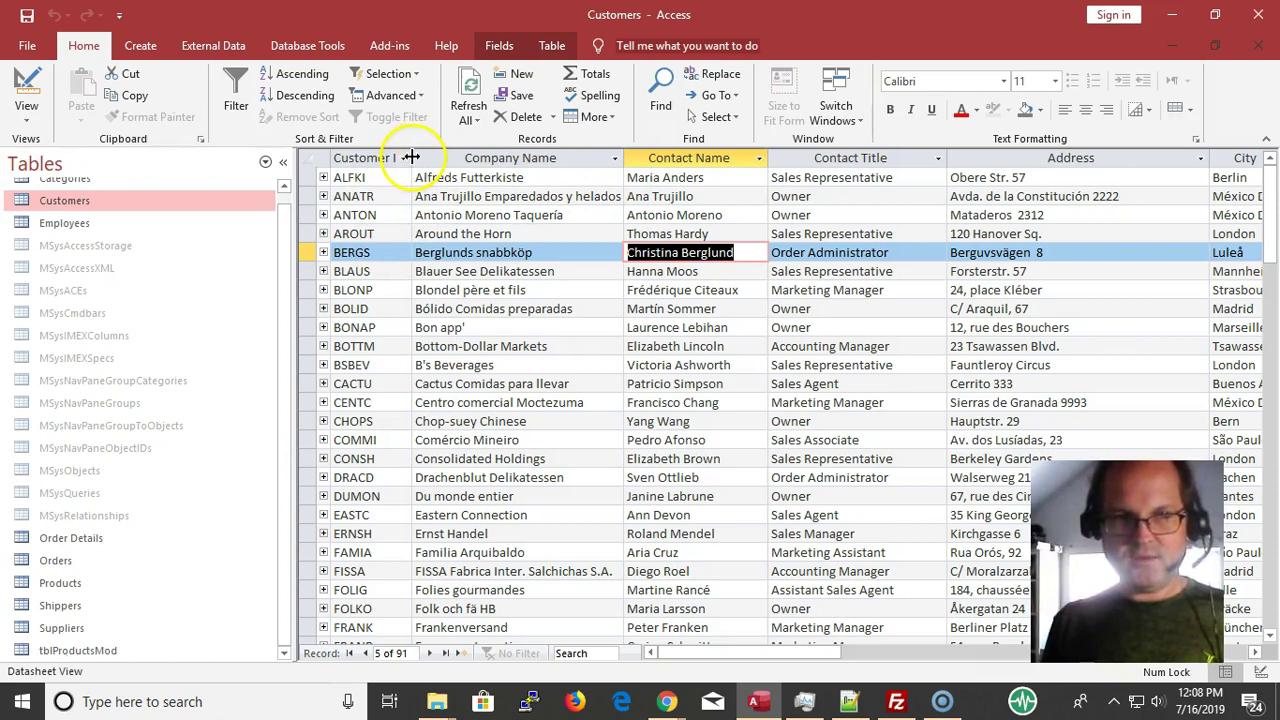
- Fit the Customer ID column to its full heading and select ANATR's customer ID
{"action": "double_click", "coordinate": [410, 157]}
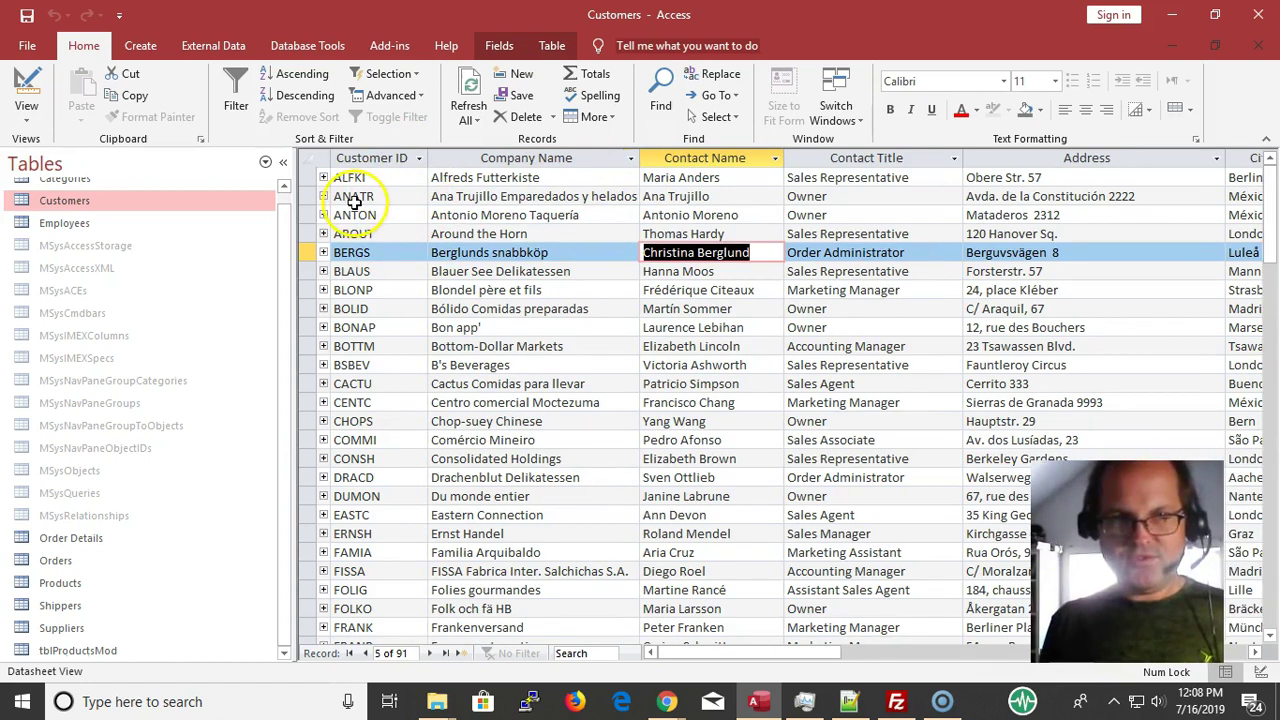
{"action": "left_click", "coordinate": [390, 195]}
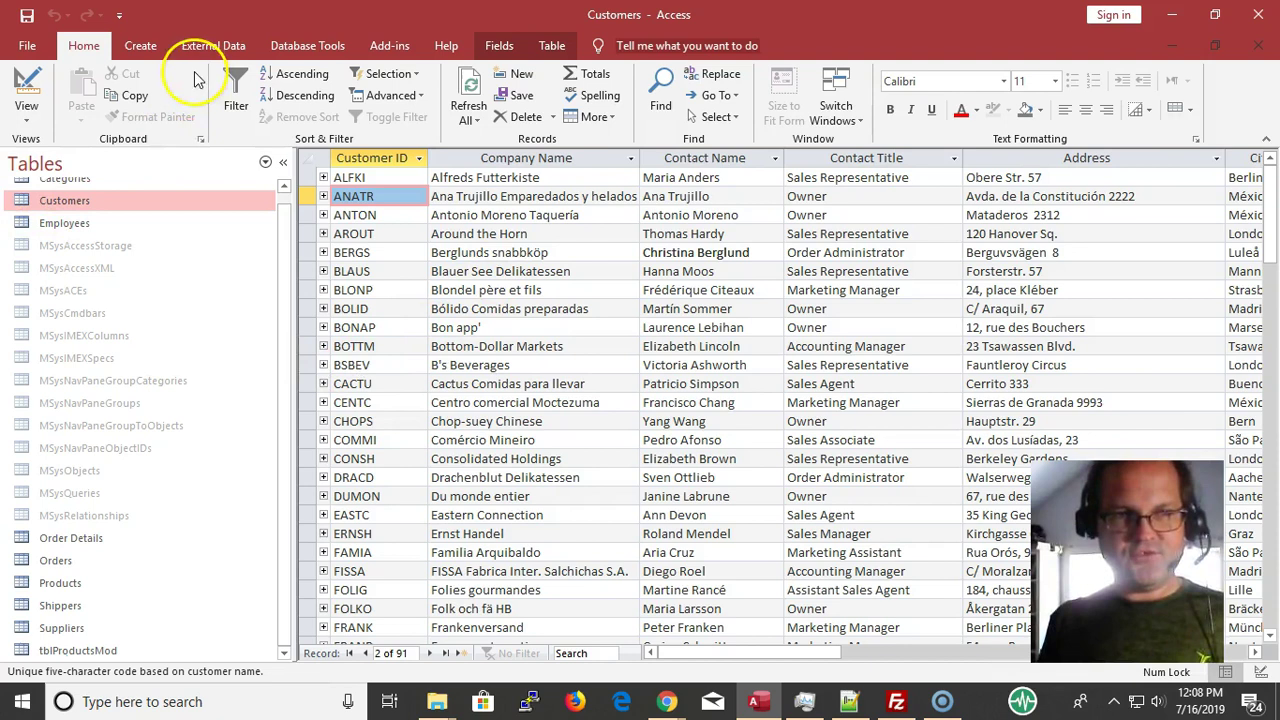
- Look over the object categories and groups available for the Tables list, then select ANATR's company name
{"action": "left_click", "coordinate": [203, 162]}
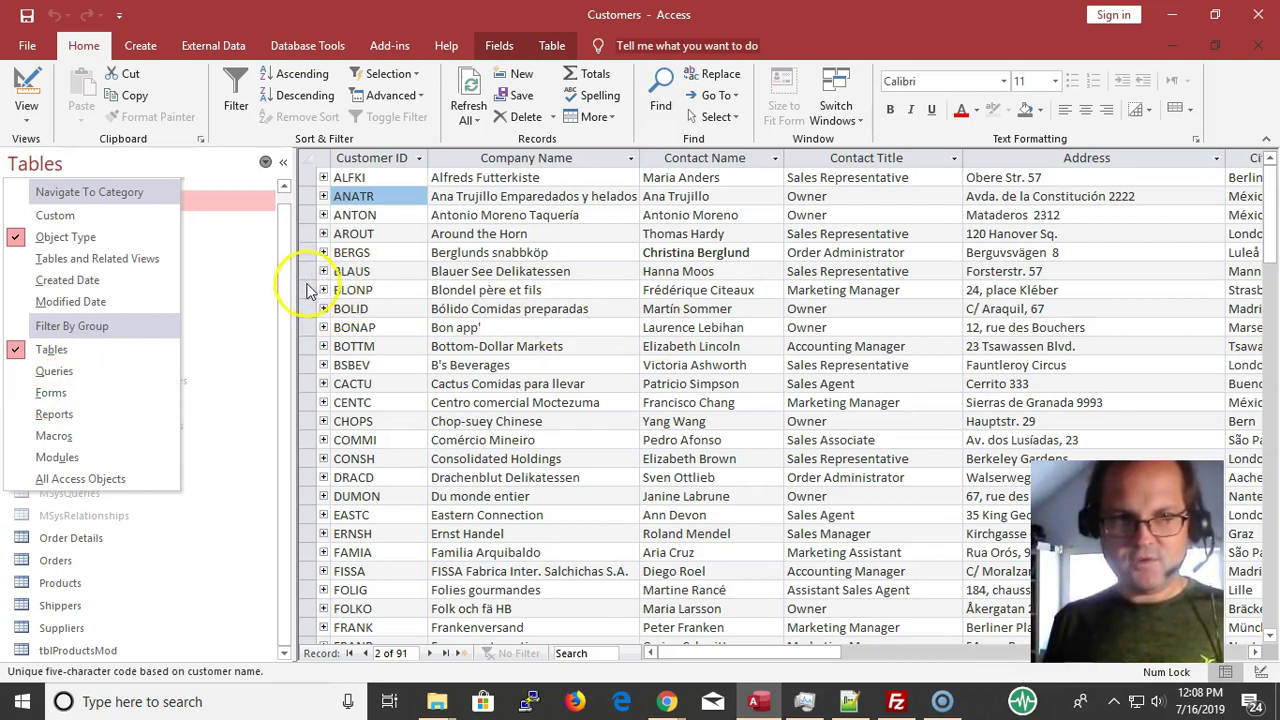
{"action": "left_click", "coordinate": [575, 326]}
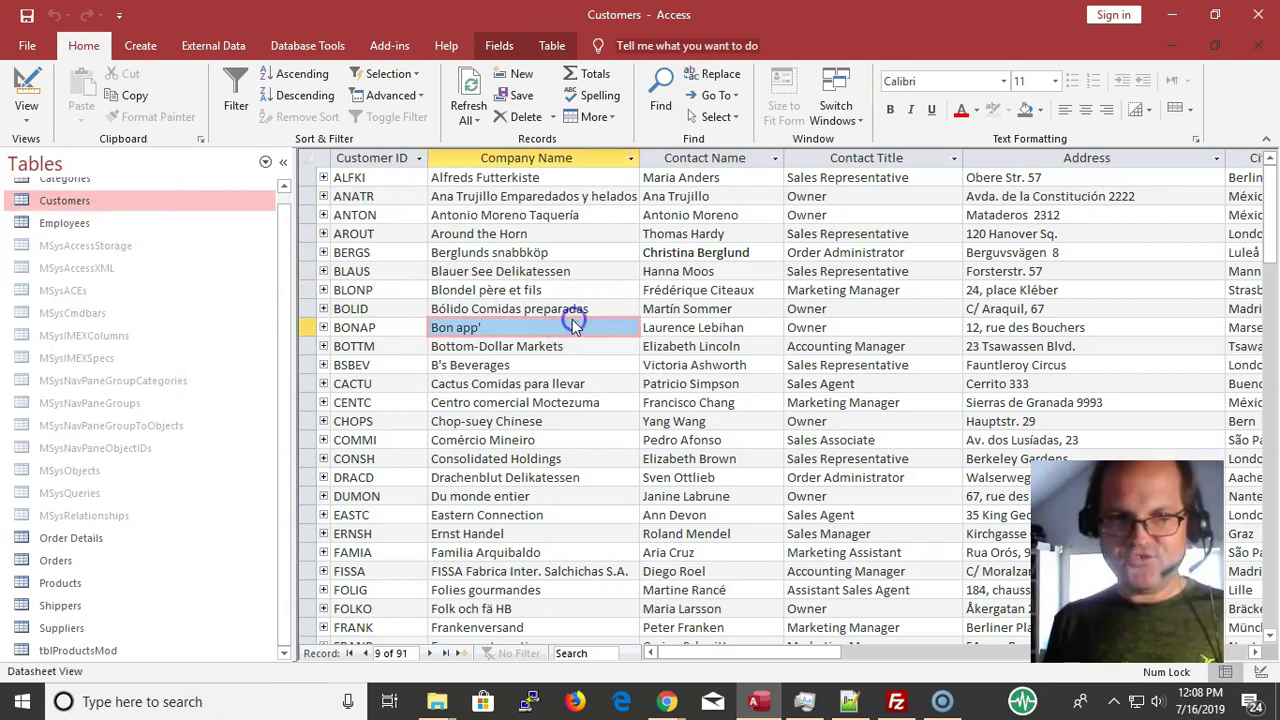
{"action": "left_click", "coordinate": [530, 271]}
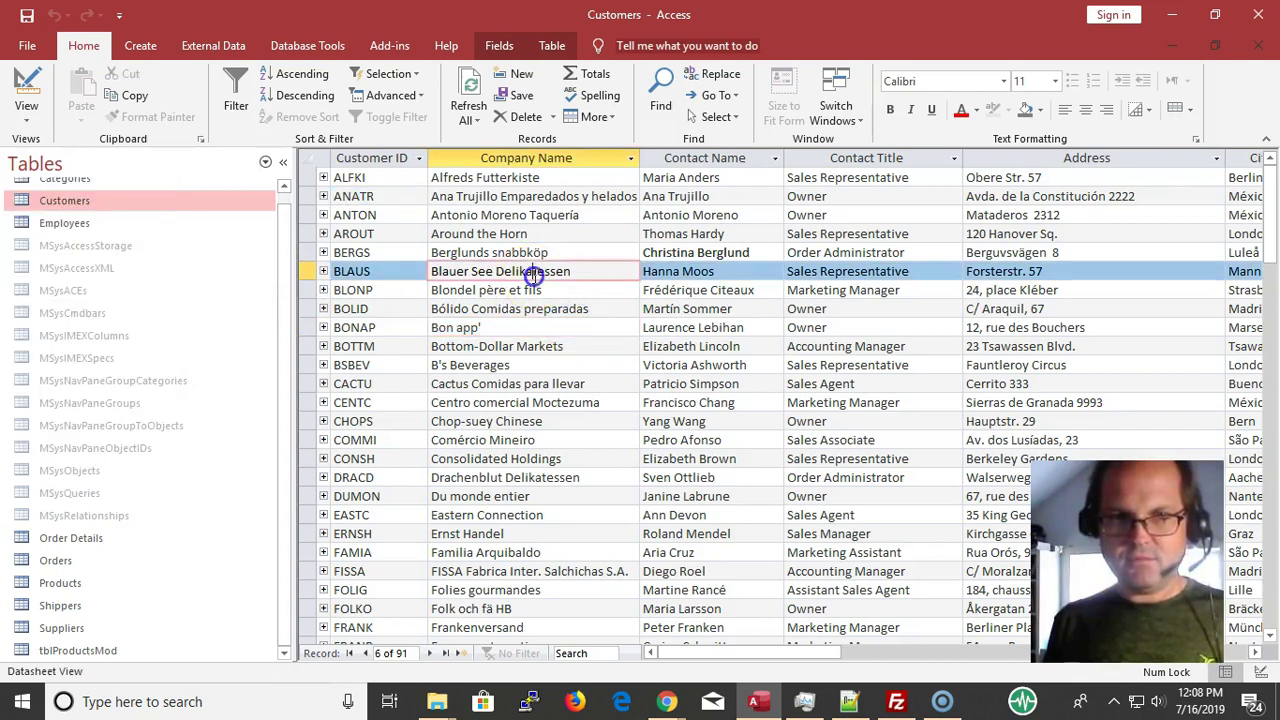
{"action": "left_click", "coordinate": [530, 196]}
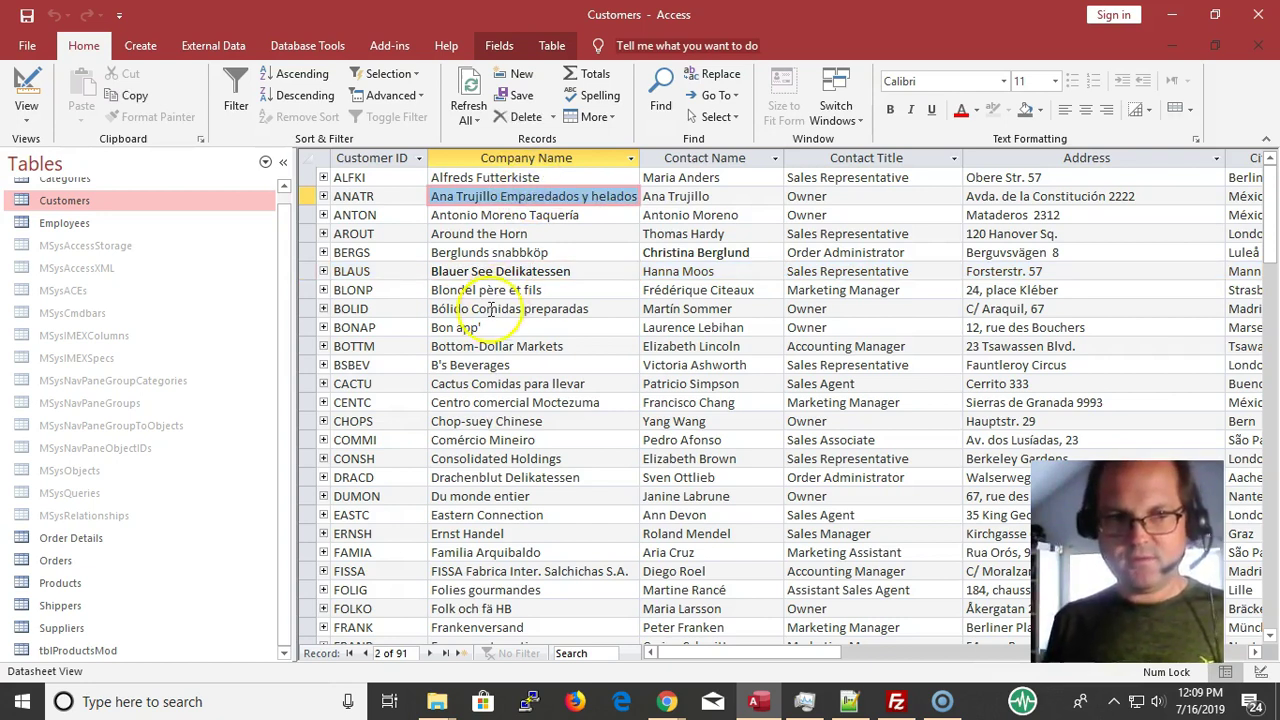
- Review the object groups the list can be filtered by, including Reports, Macros, Modules and All Access Objects
{"action": "left_click", "coordinate": [143, 164]}
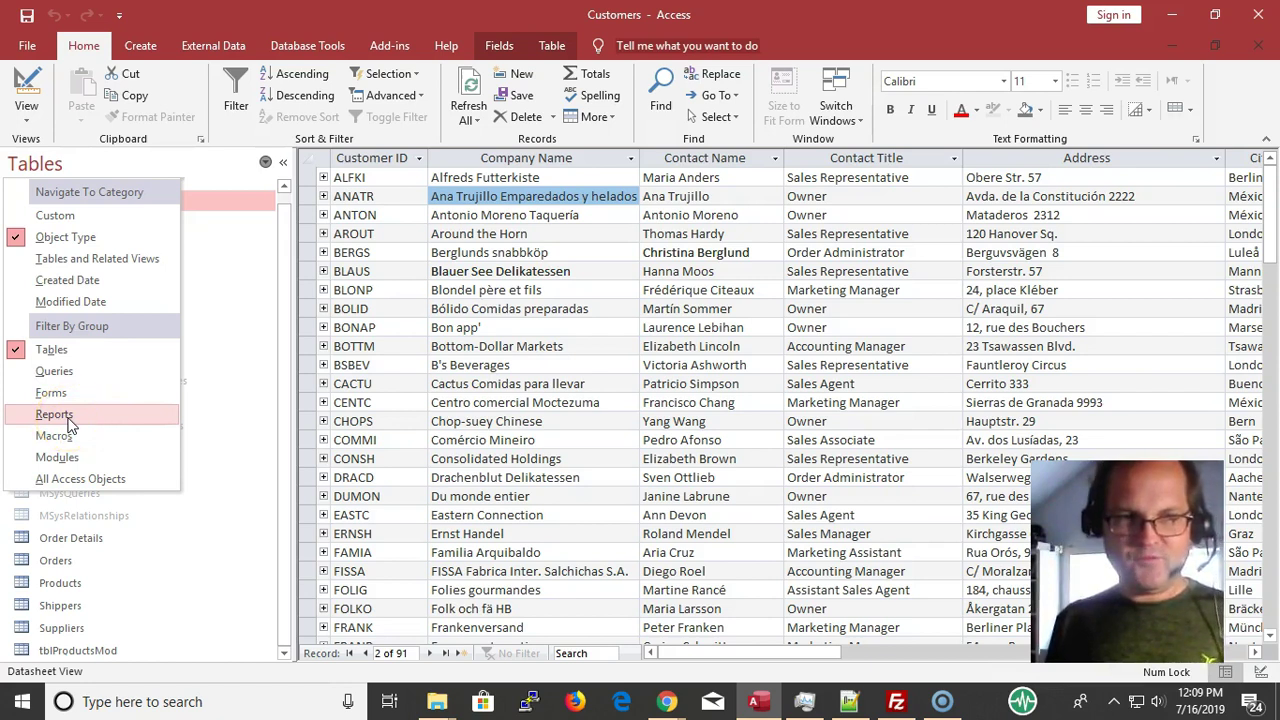
{"action": "left_click", "coordinate": [112, 459]}
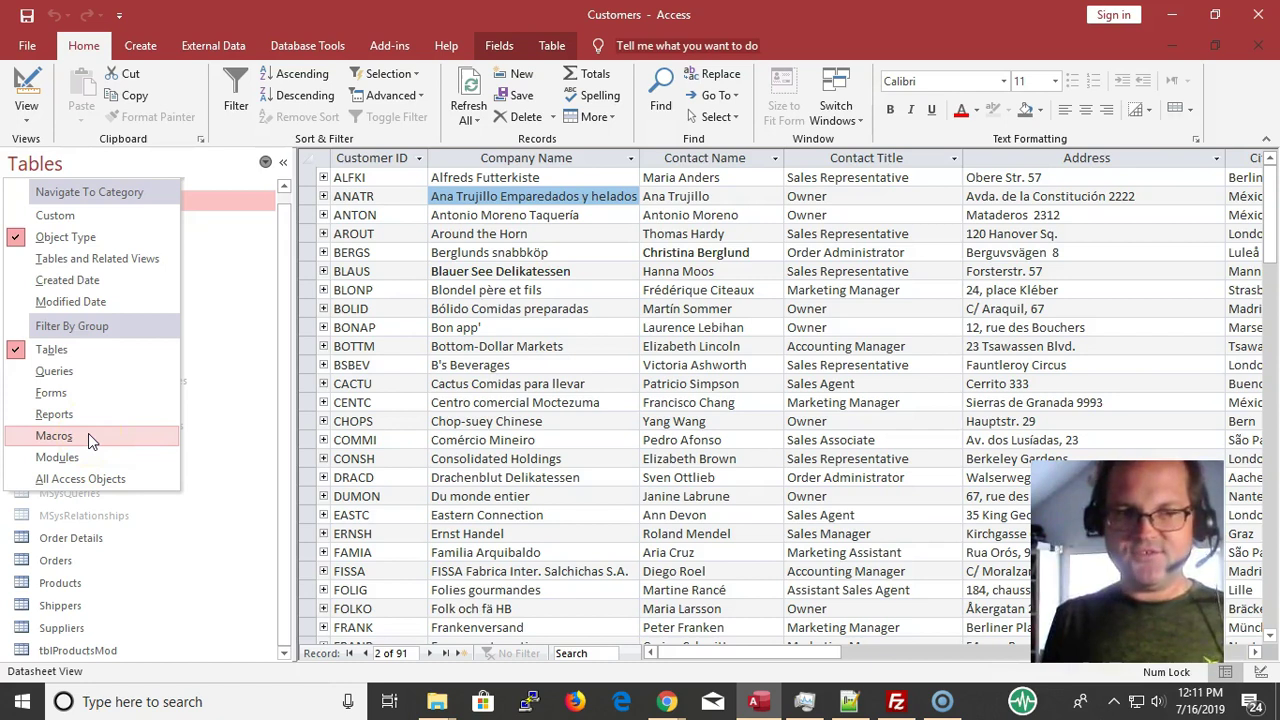
{"action": "left_click", "coordinate": [108, 465]}
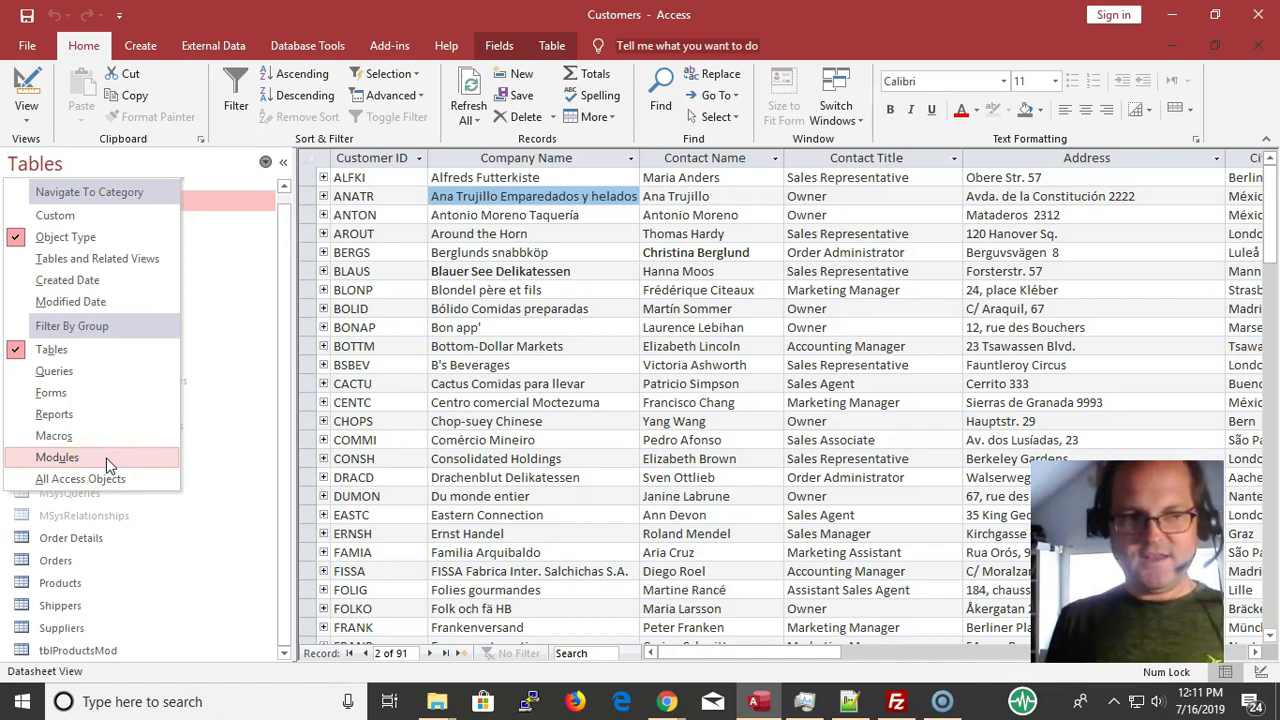
{"action": "left_click", "coordinate": [108, 465]}
{"action": "left_click", "coordinate": [108, 465]}
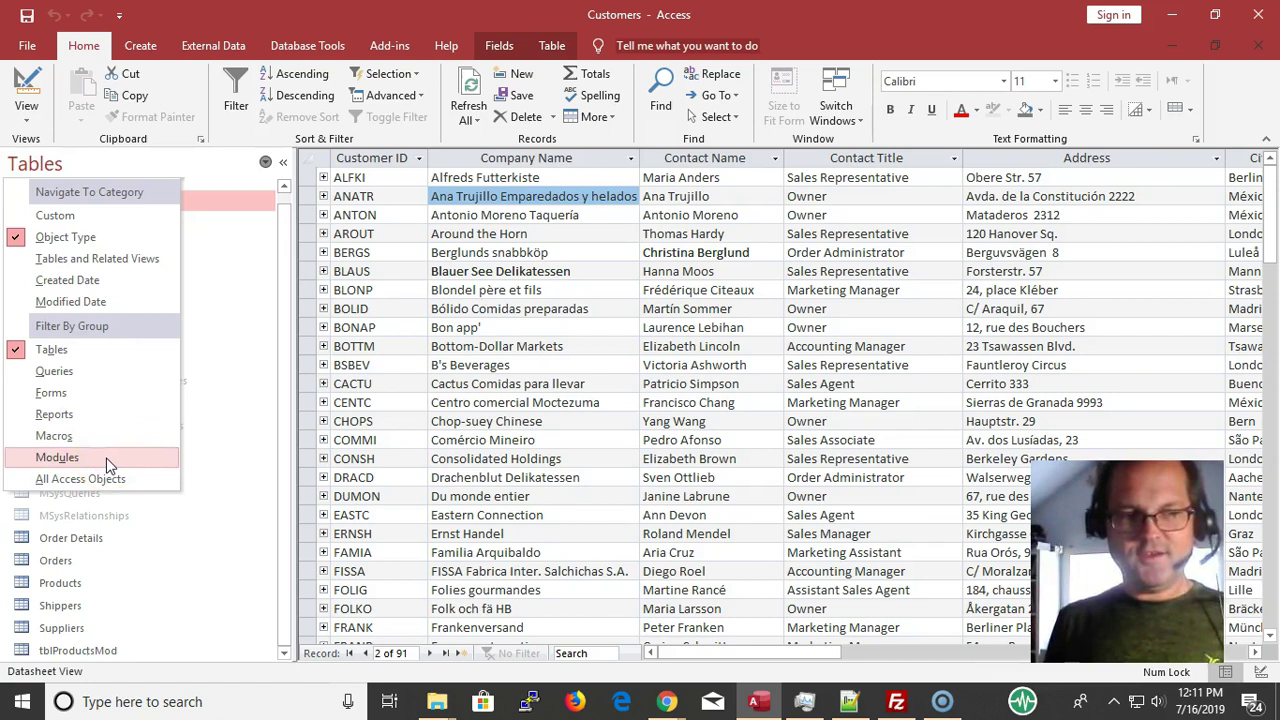
{"action": "left_click", "coordinate": [128, 478]}
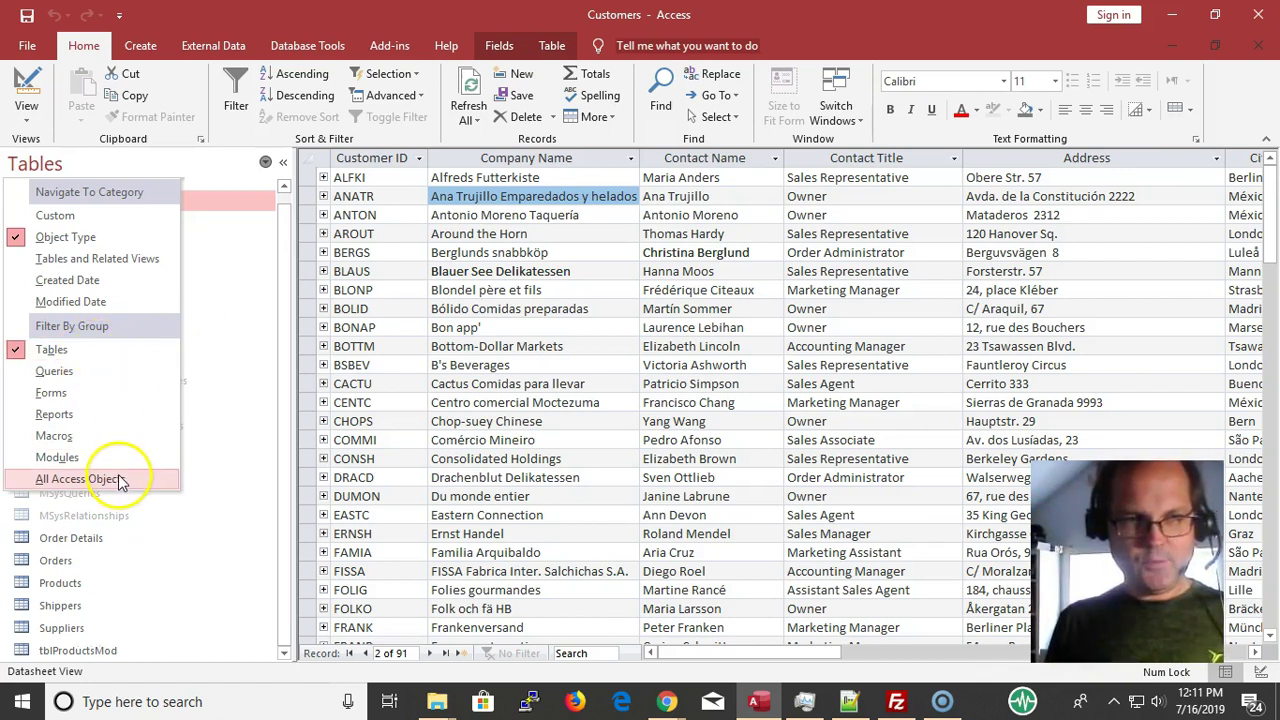
- Set the object list to show All Access Objects
{"action": "left_click", "coordinate": [87, 165]}
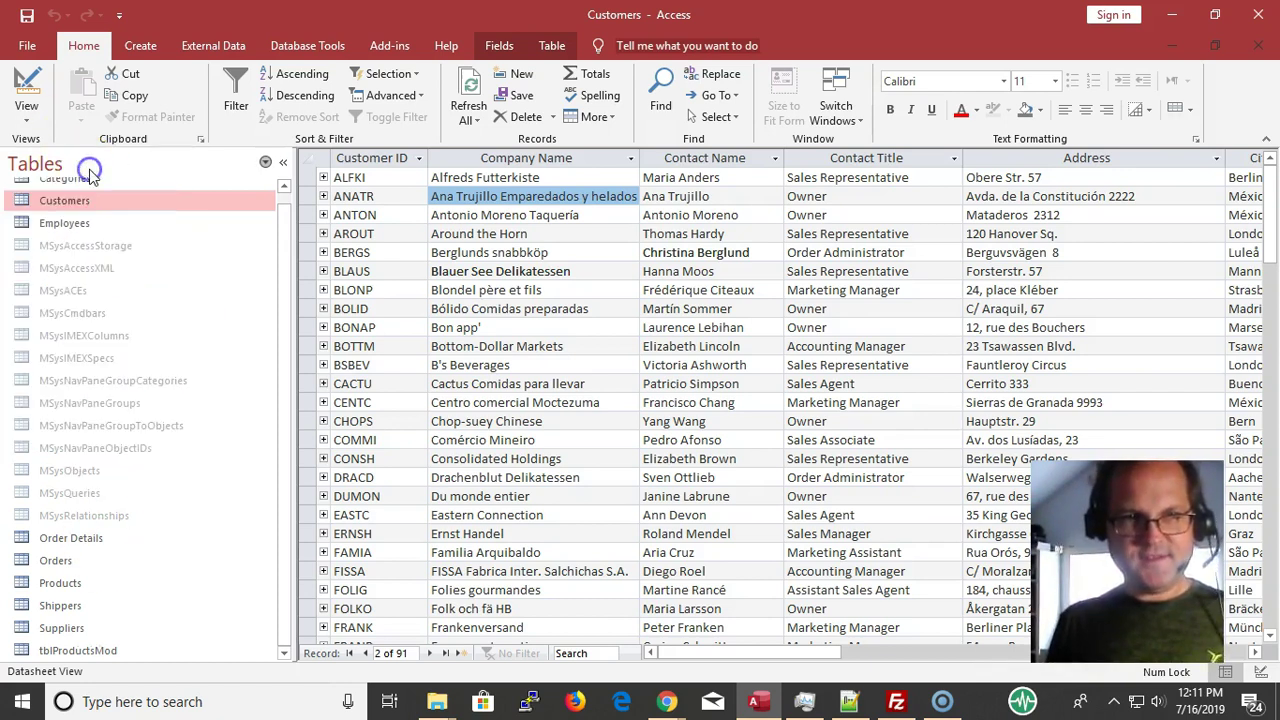
{"action": "left_click", "coordinate": [89, 164]}
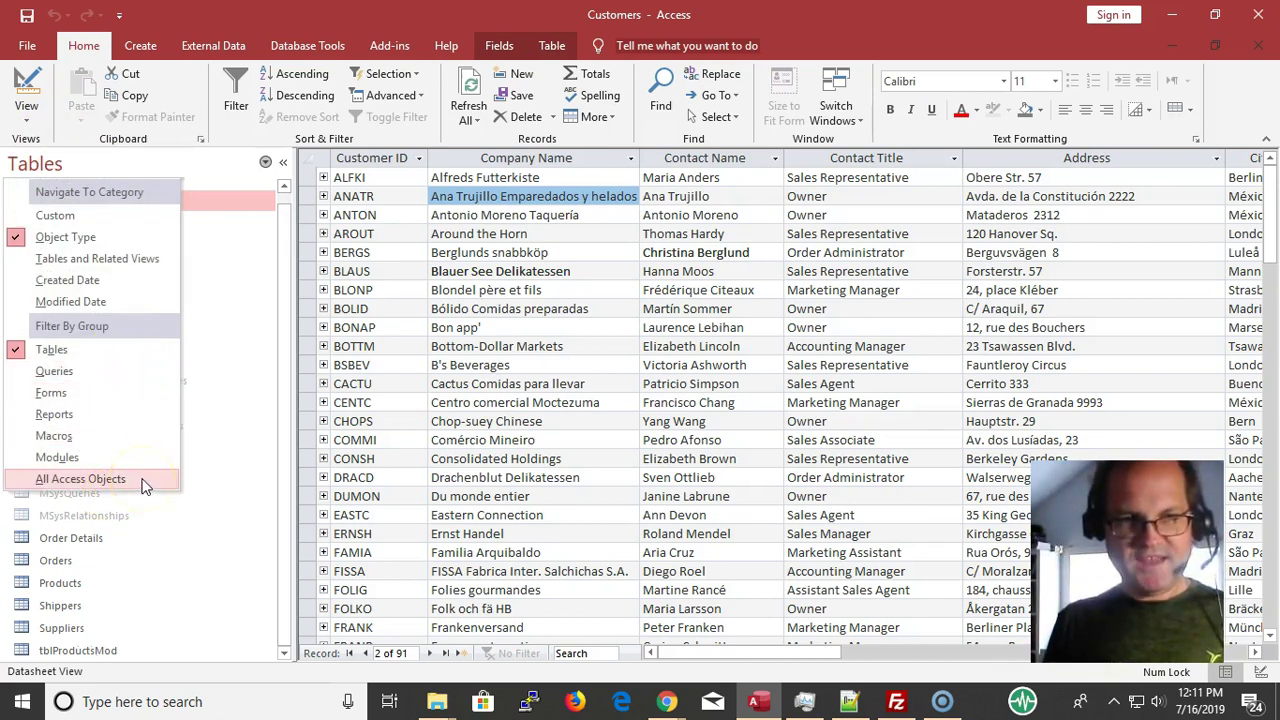
{"action": "left_click", "coordinate": [80, 479]}
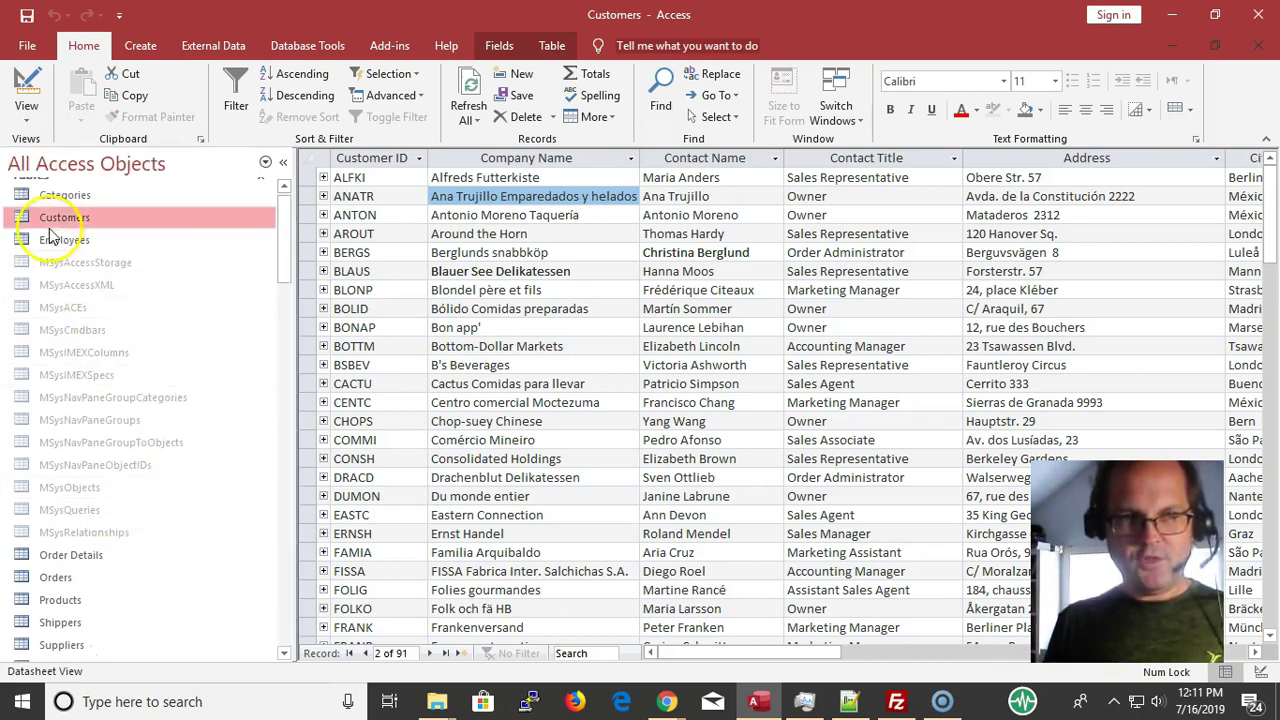
{"action": "left_click", "coordinate": [265, 163]}
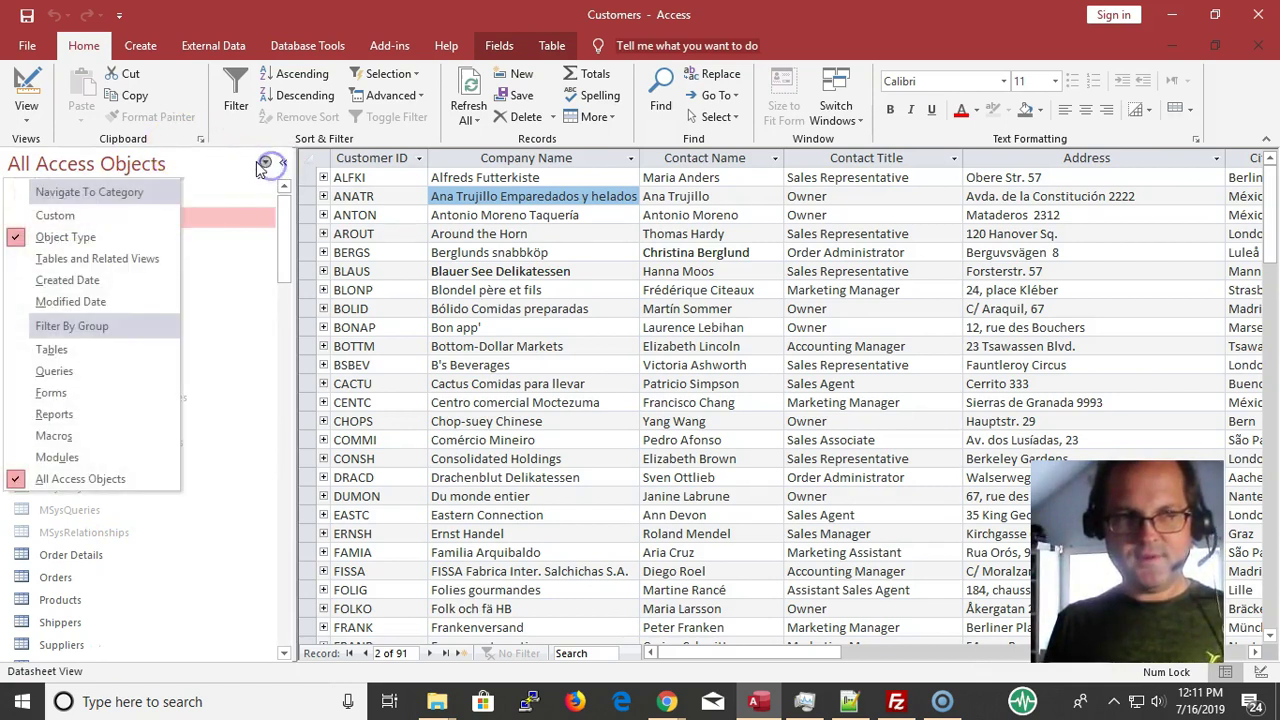
{"action": "left_click", "coordinate": [225, 165]}
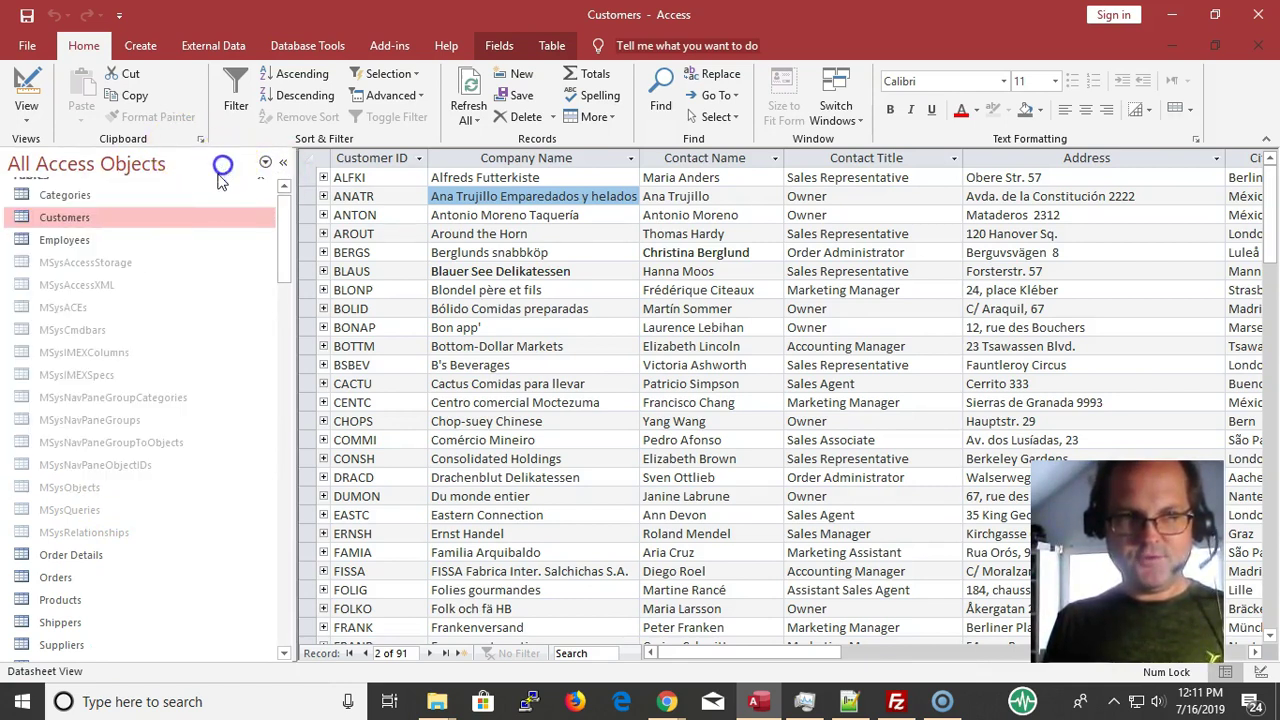
- Collapse the Tables, Queries, Forms, Reports, Macros and Modules groups in the object list
{"action": "left_click_drag", "start_coordinate": [284, 222], "coordinate": [284, 210]}
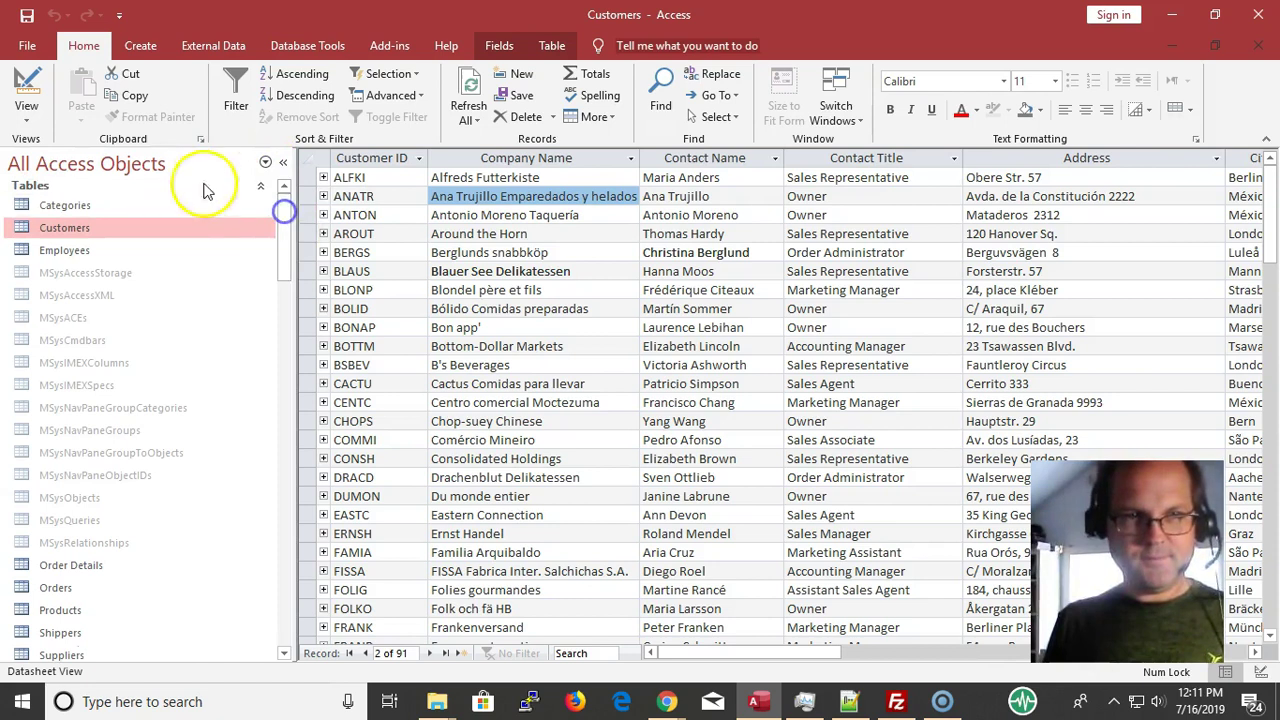
{"action": "left_click", "coordinate": [155, 186]}
{"action": "left_click", "coordinate": [137, 203]}
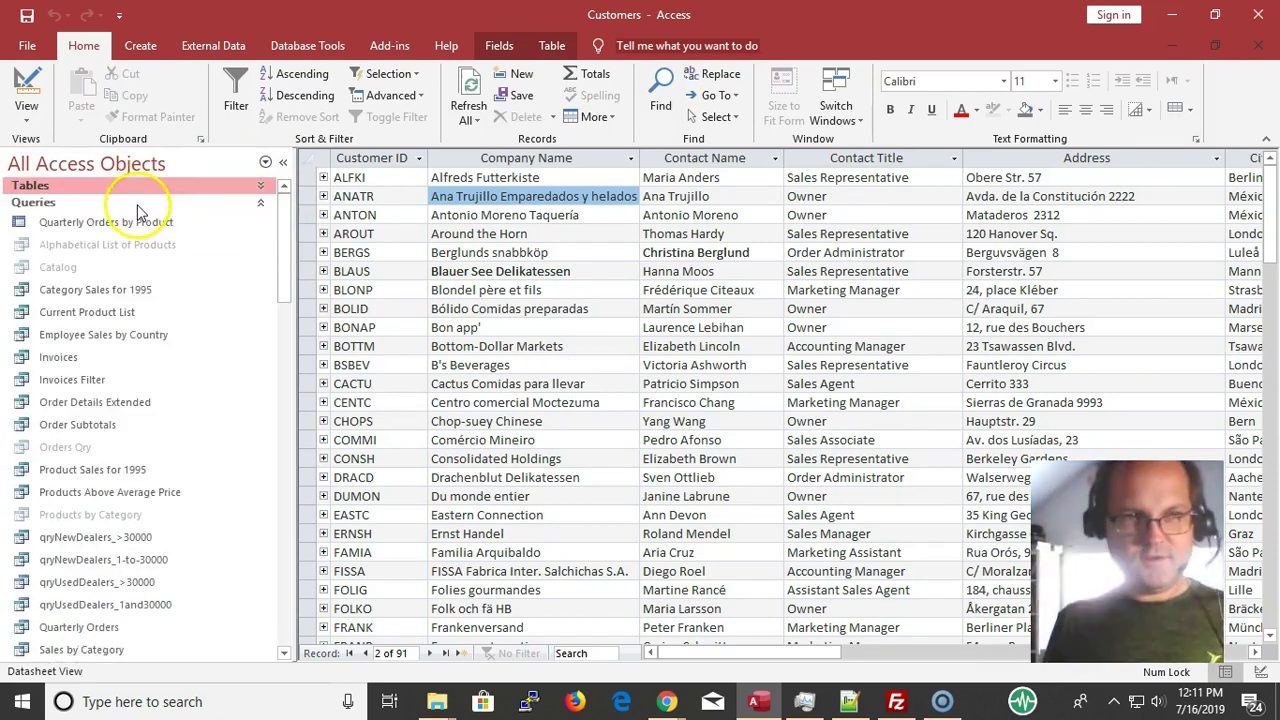
{"action": "left_click", "coordinate": [136, 205]}
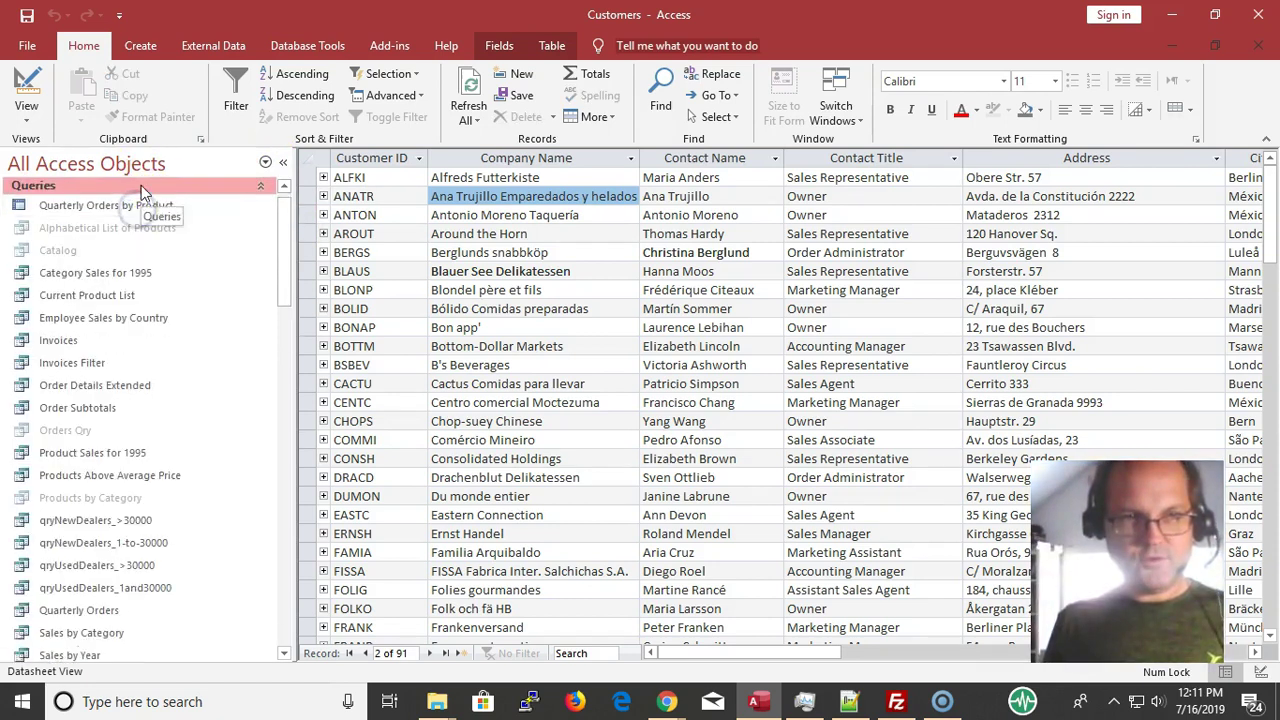
{"action": "left_click", "coordinate": [141, 187]}
{"action": "left_click", "coordinate": [128, 203]}
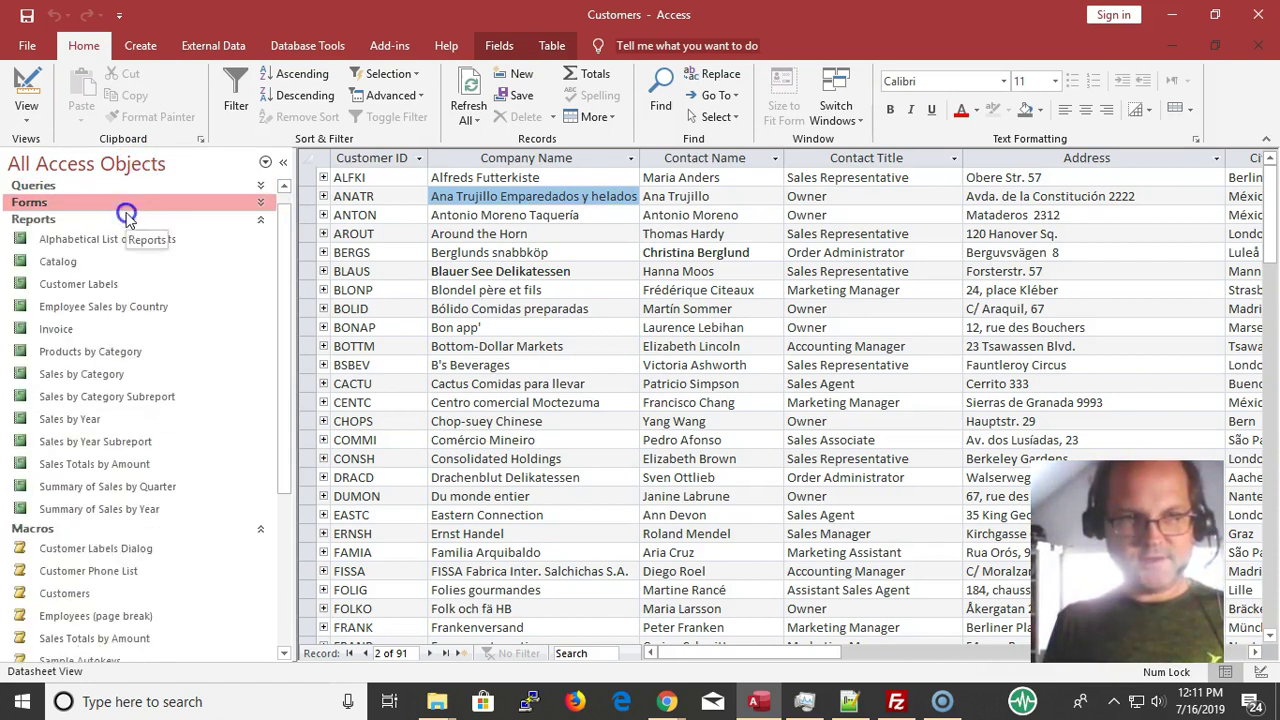
{"action": "left_click", "coordinate": [120, 240]}
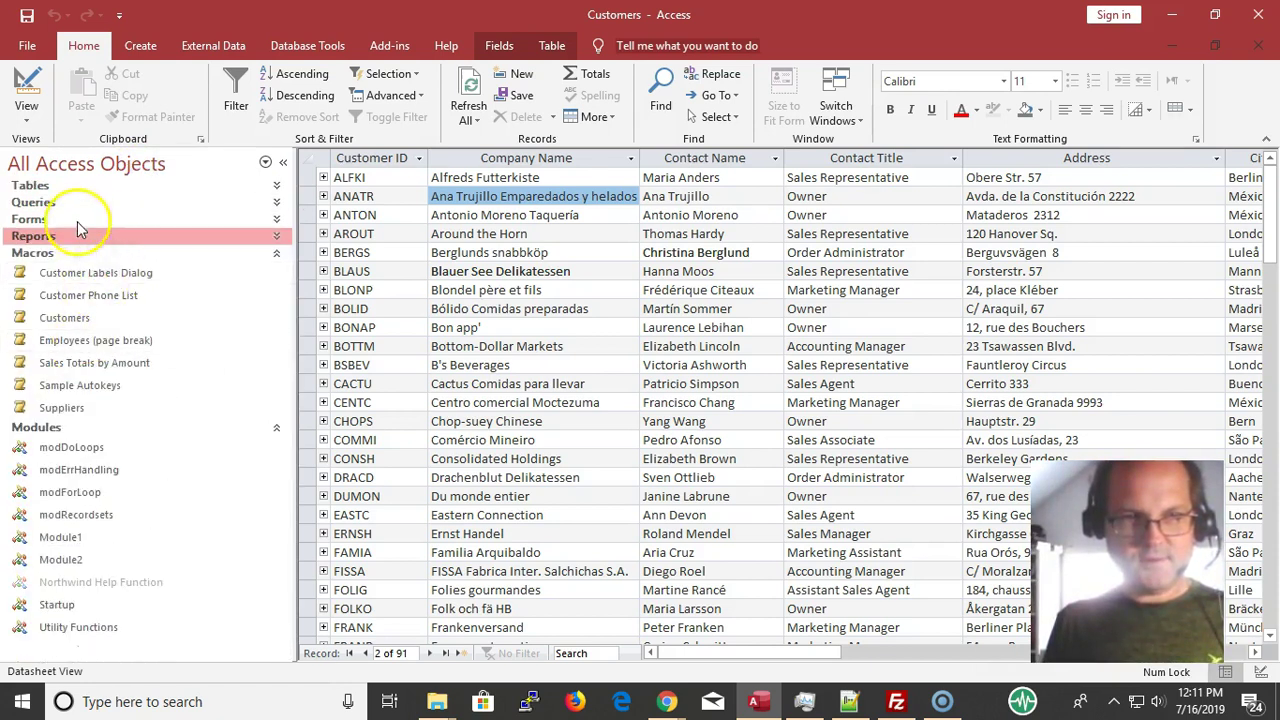
{"action": "left_click", "coordinate": [95, 252]}
{"action": "left_click", "coordinate": [98, 270]}
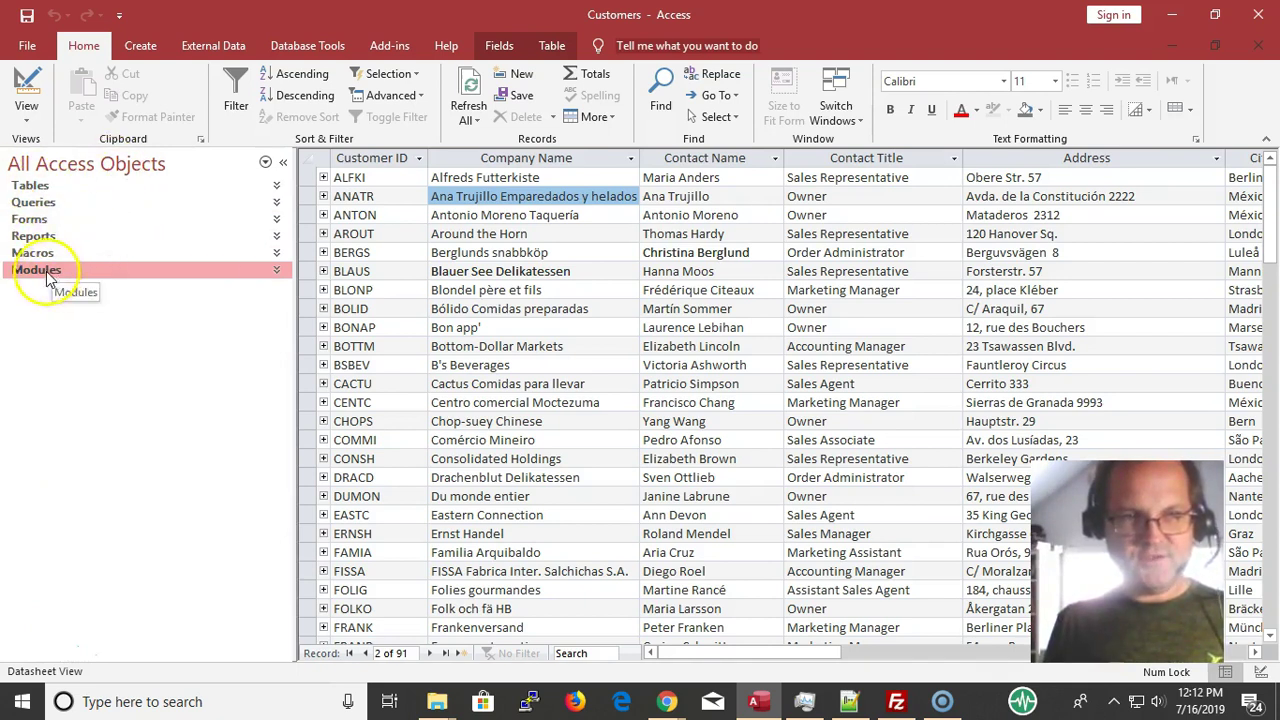
- Expand the Tables group and open the Categories table
{"action": "left_click", "coordinate": [44, 184]}
{"action": "left_click", "coordinate": [66, 206]}
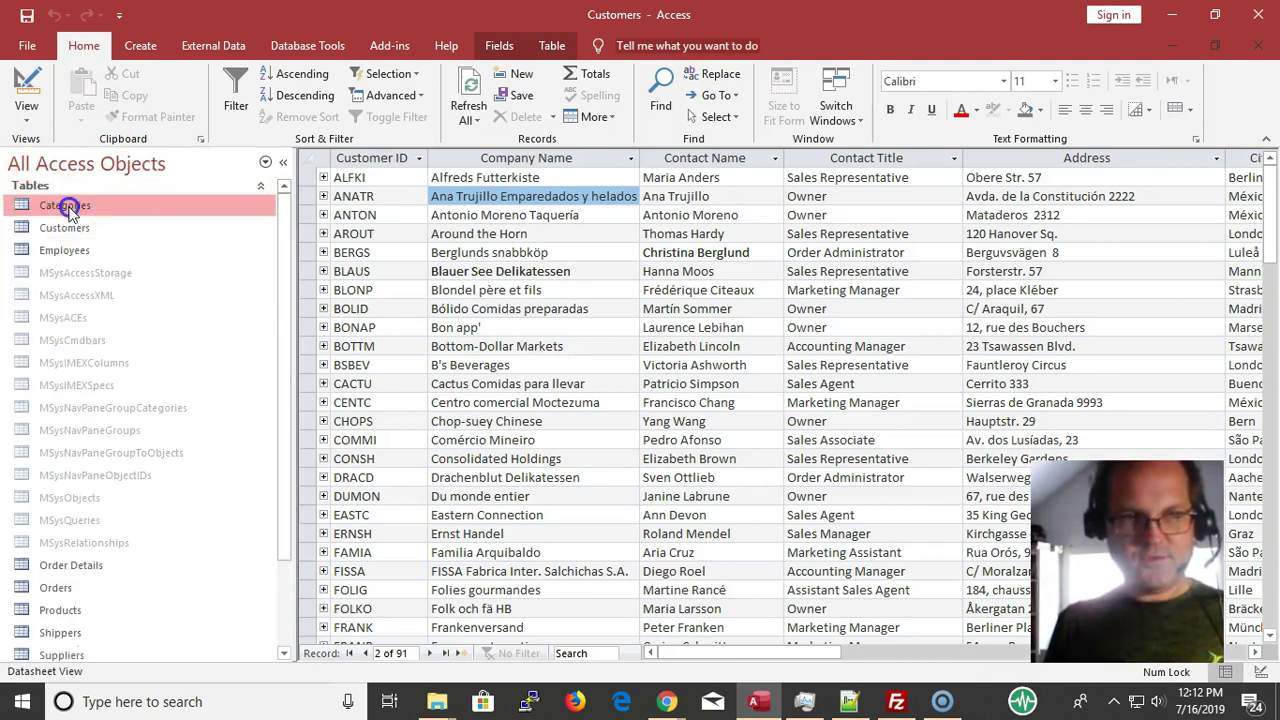
{"action": "double_click", "coordinate": [66, 205]}
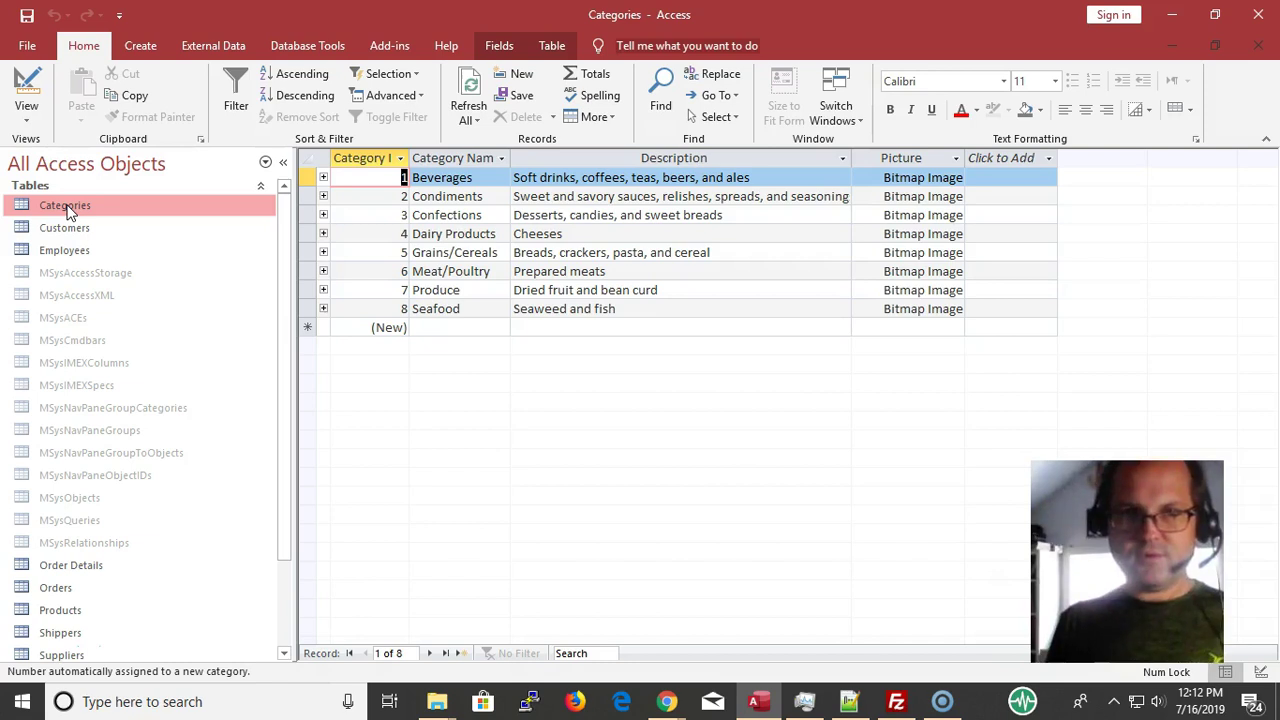
- Close the Categories and Customers tables, discarding the layout changes to Customers
{"action": "key", "text": "ctrl+w"}
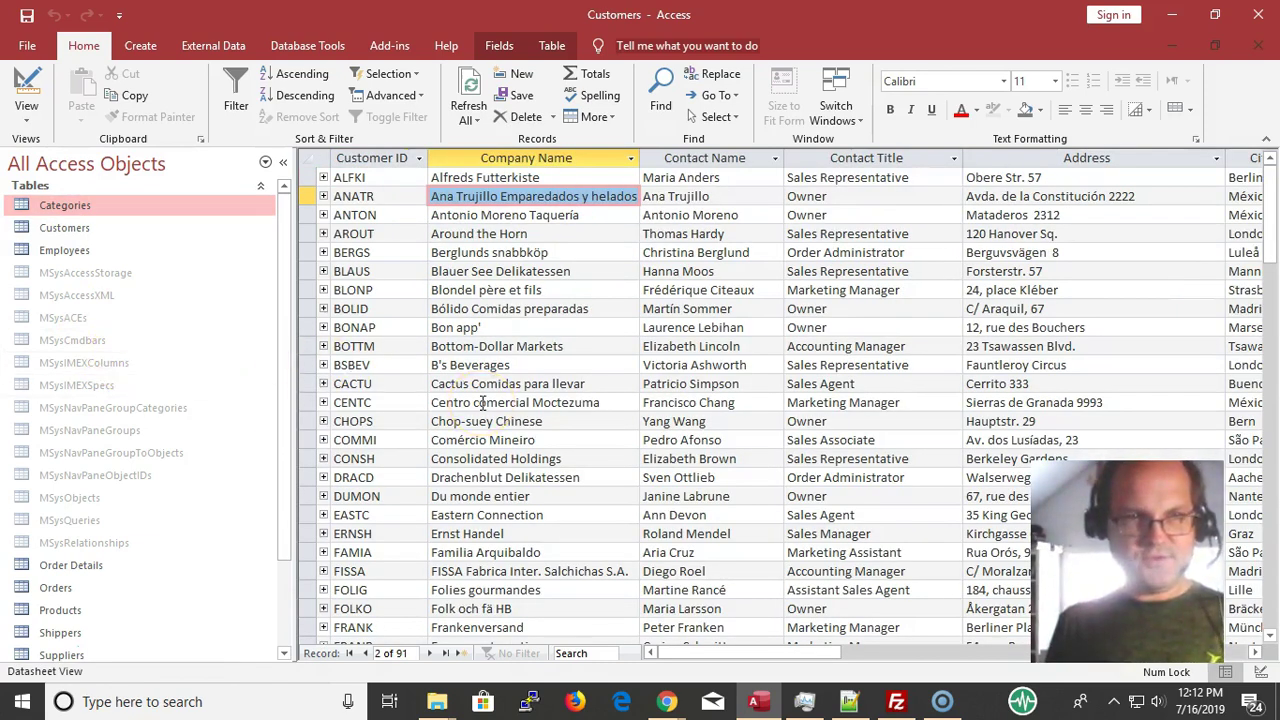
{"action": "key", "text": "ctrl+w"}
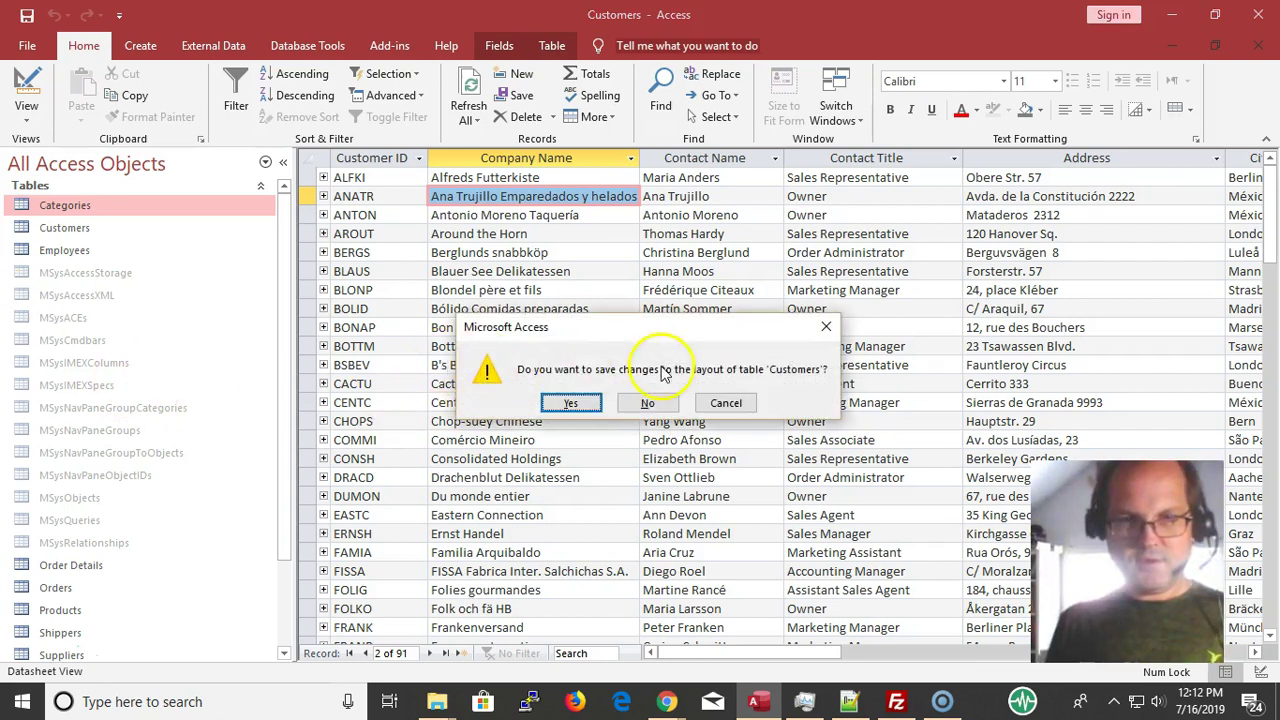
{"action": "left_click", "coordinate": [640, 404]}
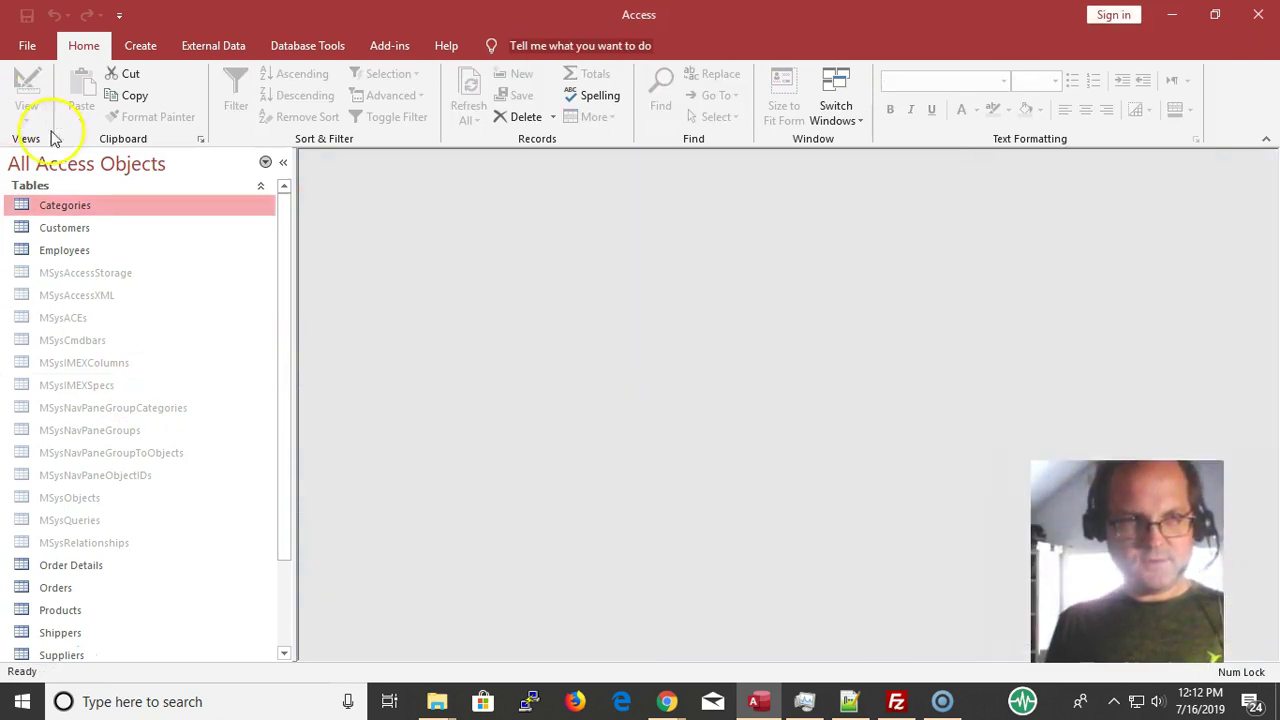
- Open the Employees table to view its records, then close it
{"action": "left_click", "coordinate": [99, 255]}
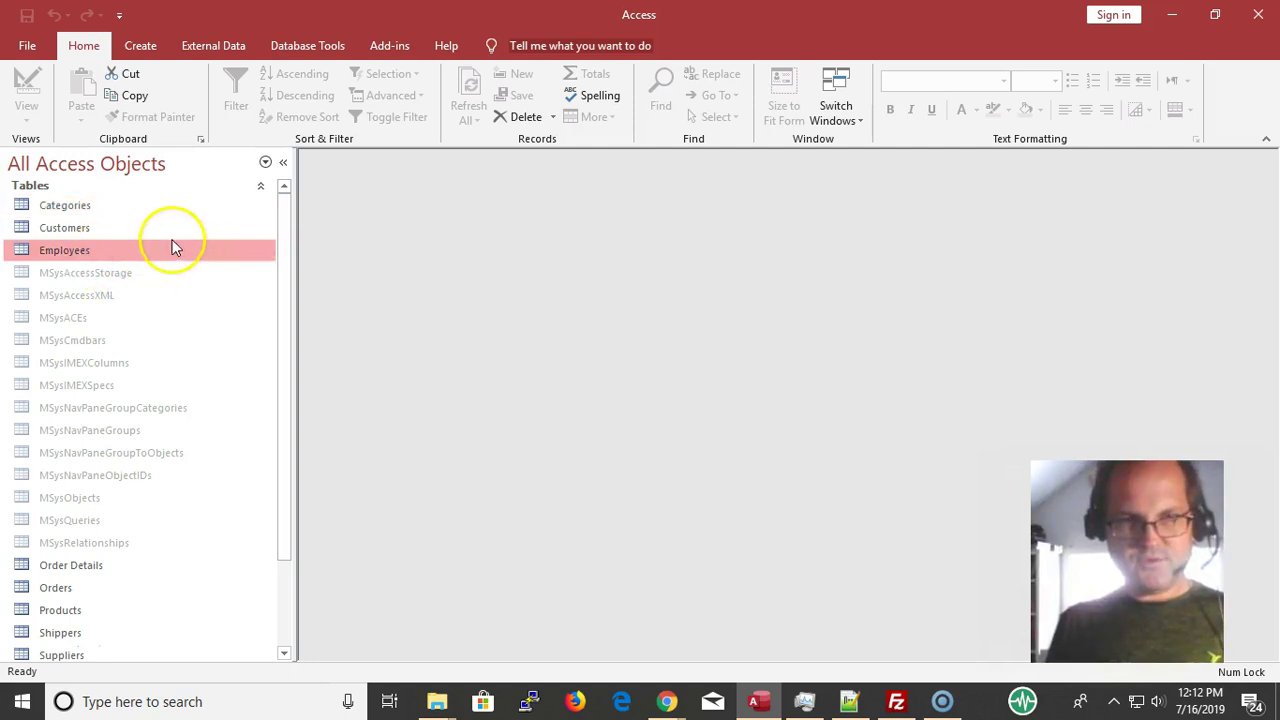
{"action": "double_click", "coordinate": [176, 249]}
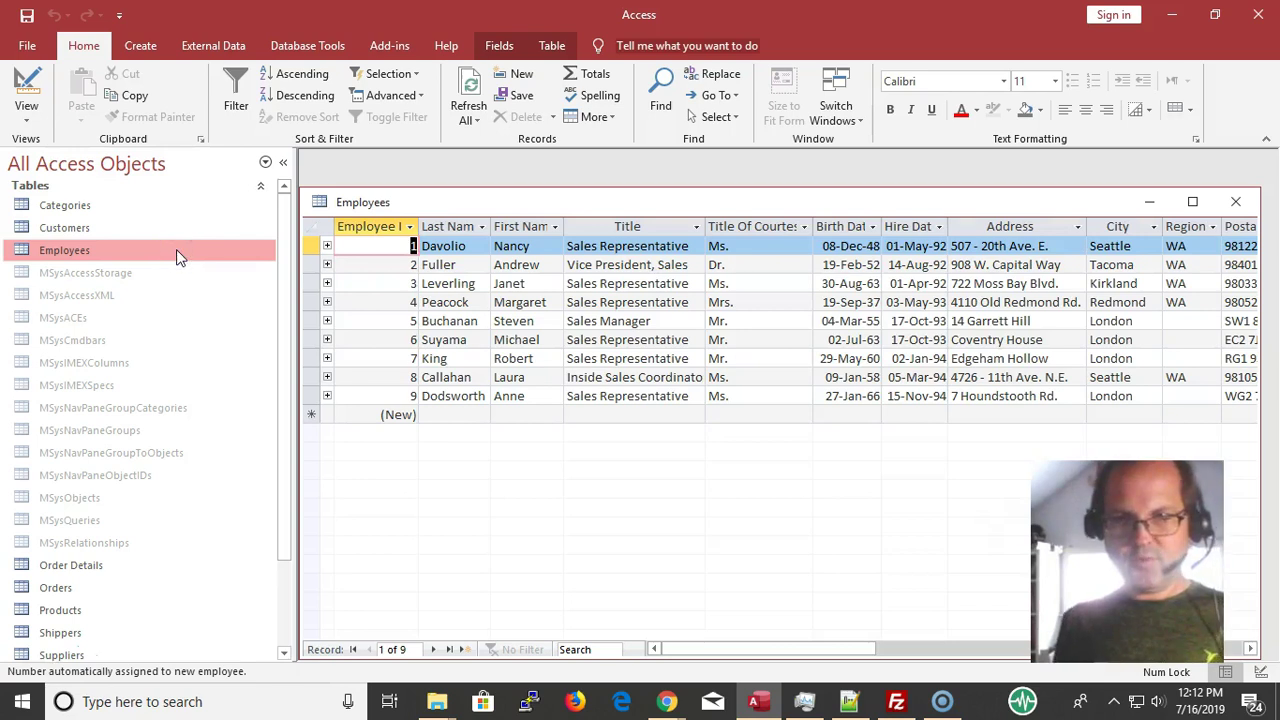
{"action": "key", "text": "ctrl+w"}
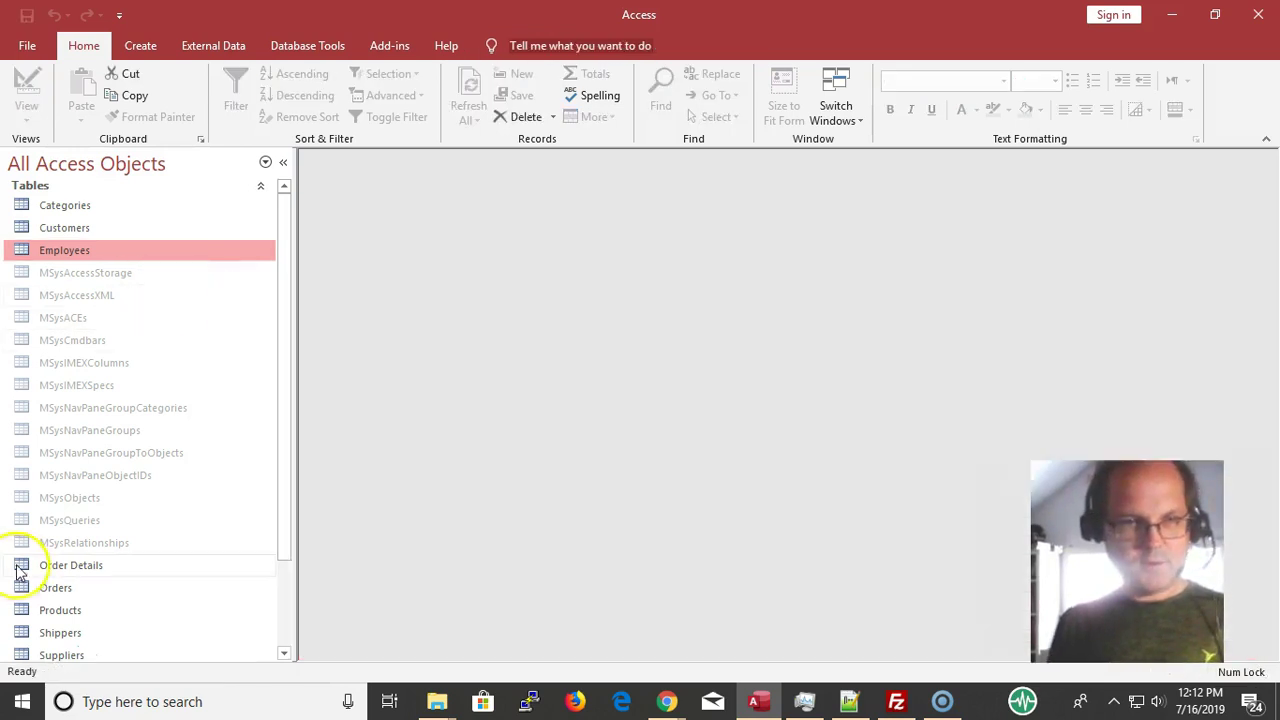
- Open the Order Details table
{"action": "left_click", "coordinate": [86, 562]}
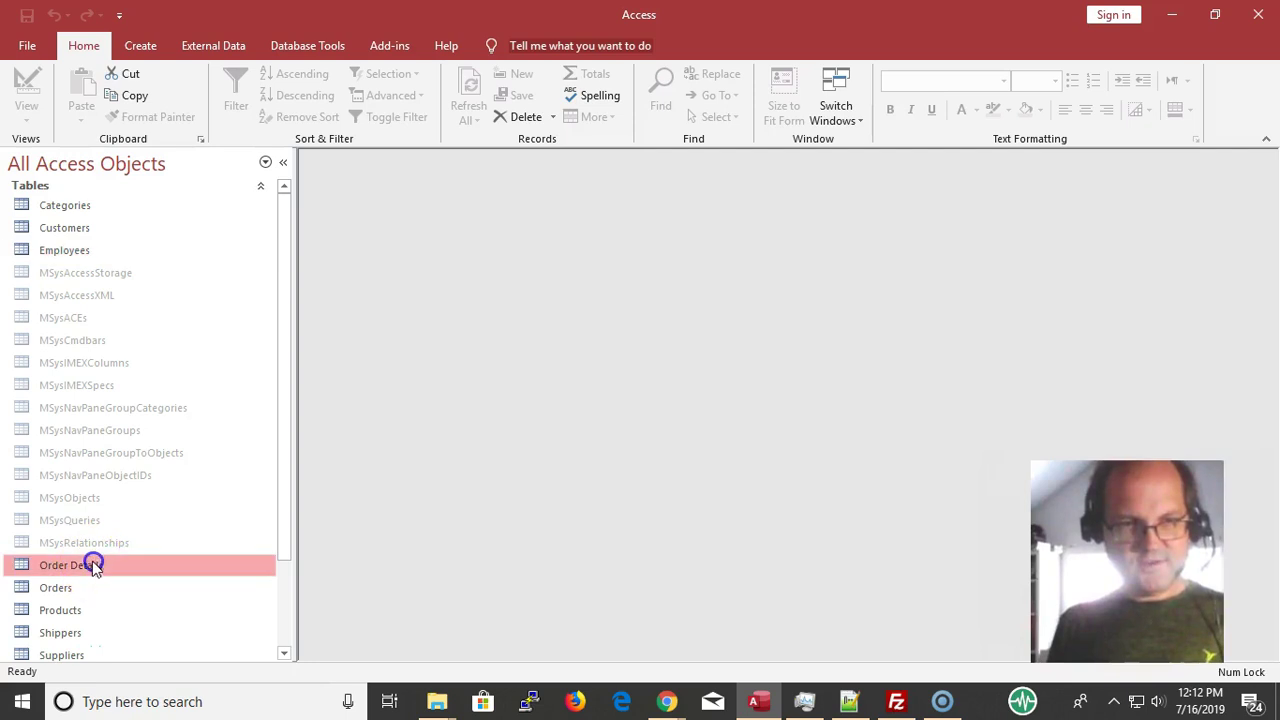
{"action": "double_click", "coordinate": [78, 552]}
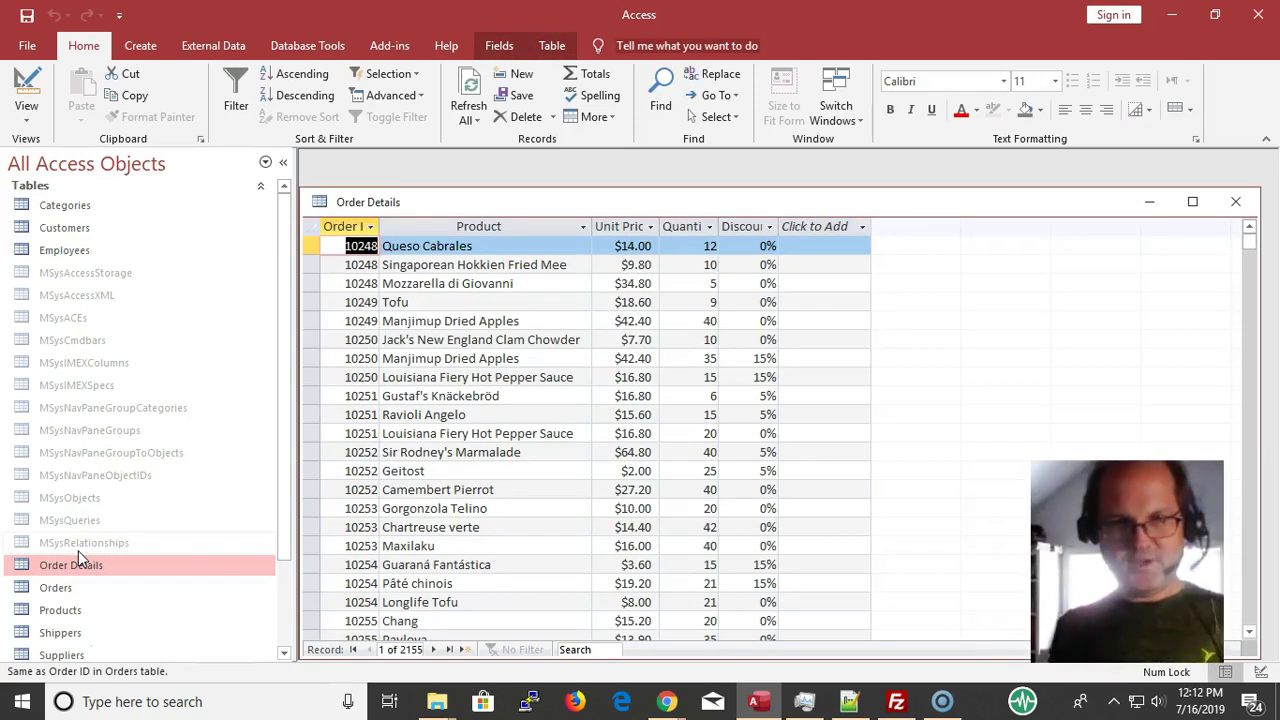
- Close the Order Details table, and open the Orders table to view its records before closing it
{"action": "left_click", "coordinate": [111, 555]}
{"action": "key", "text": "ctrl+w"}
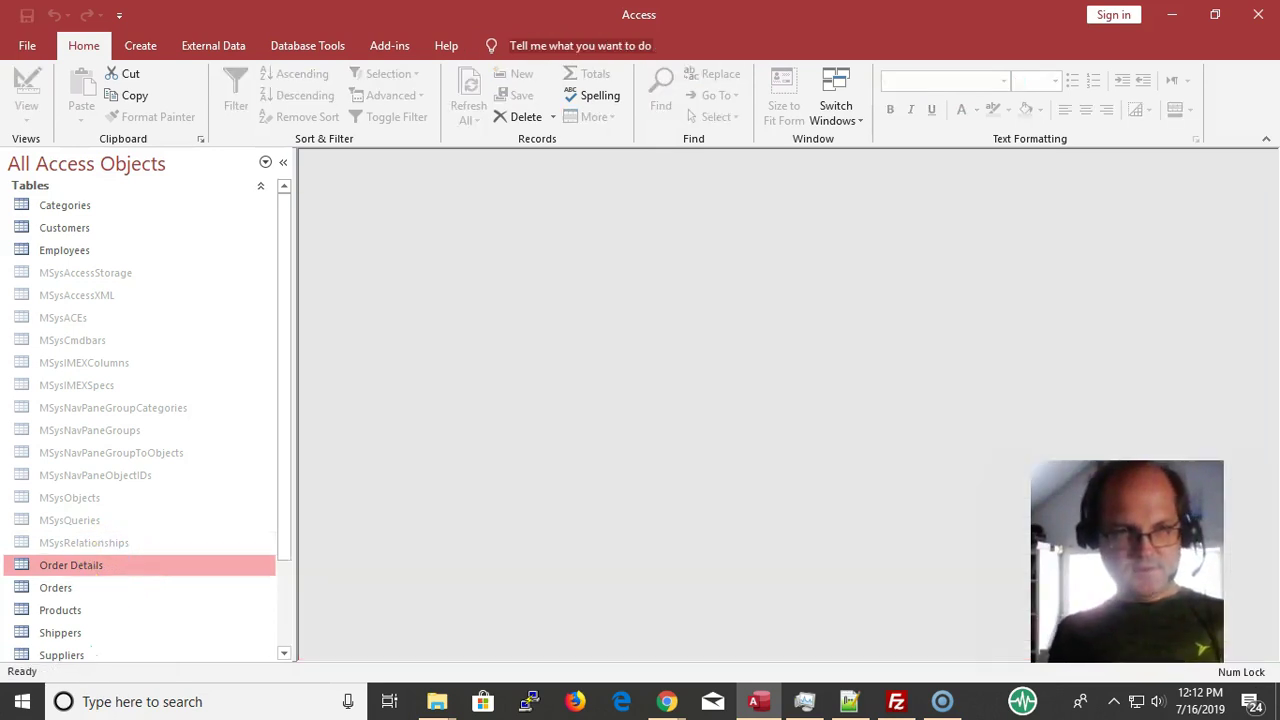
{"action": "left_click", "coordinate": [79, 594]}
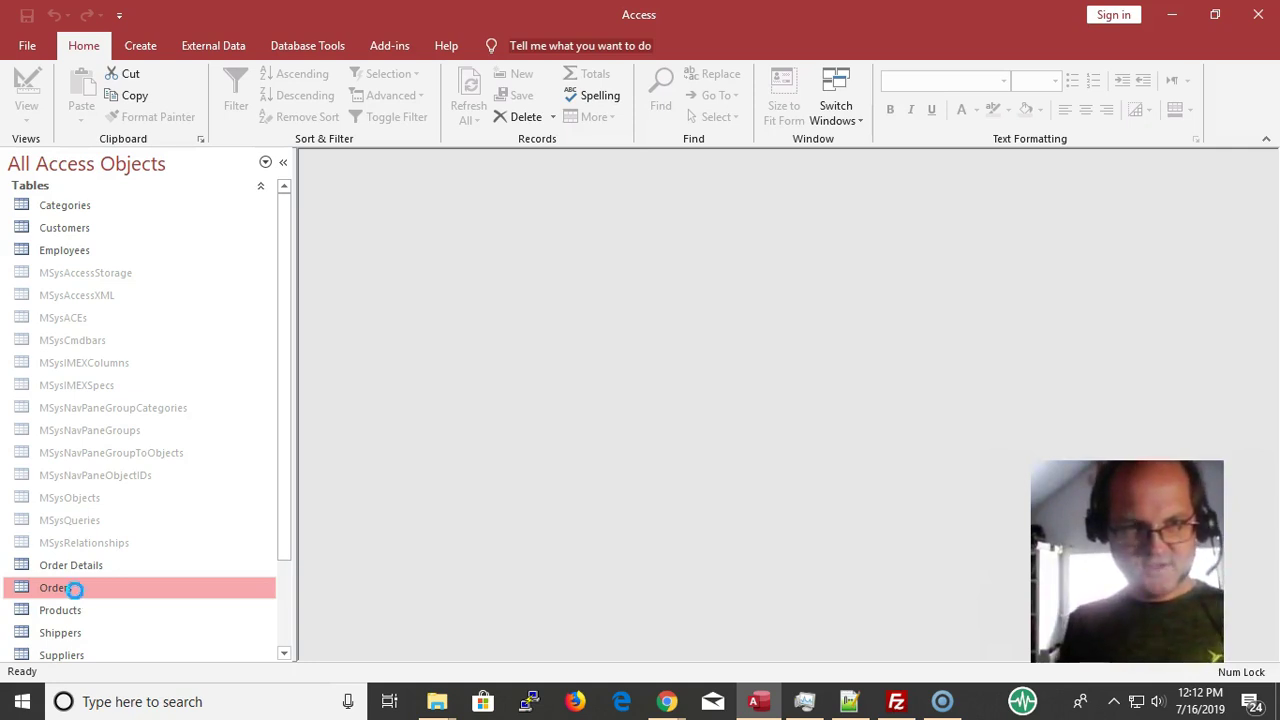
{"action": "double_click", "coordinate": [75, 589]}
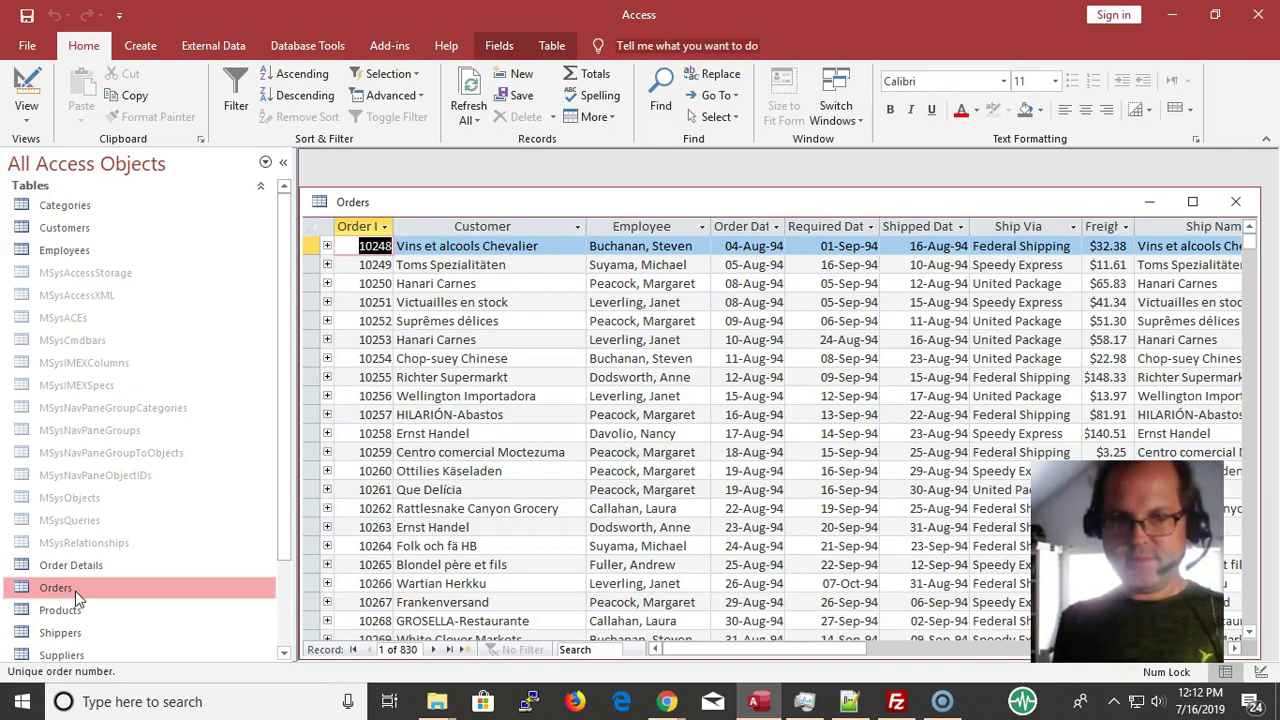
{"action": "key", "text": "ctrl+w"}
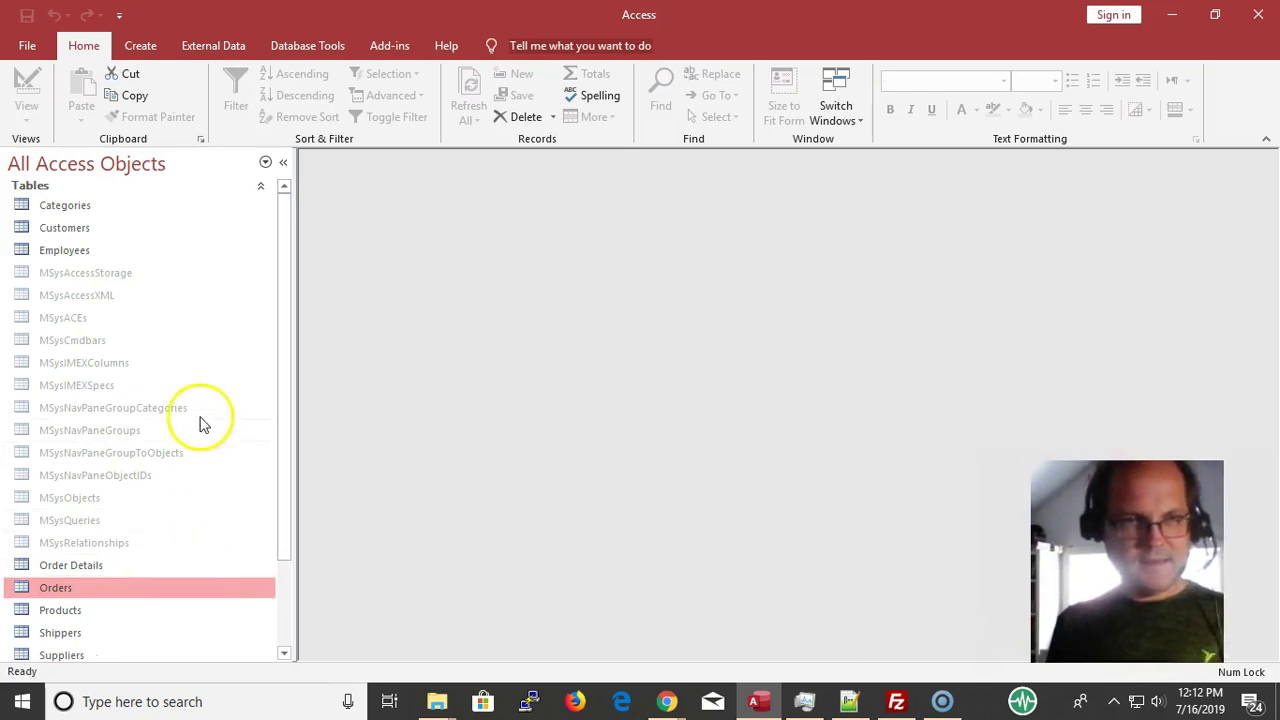
- Examine the MSys system tables listed among the tables, from MSysAccessStorage through MSysNavPaneGroupCategories
{"action": "left_click", "coordinate": [70, 274]}
{"action": "left_click", "coordinate": [65, 296]}
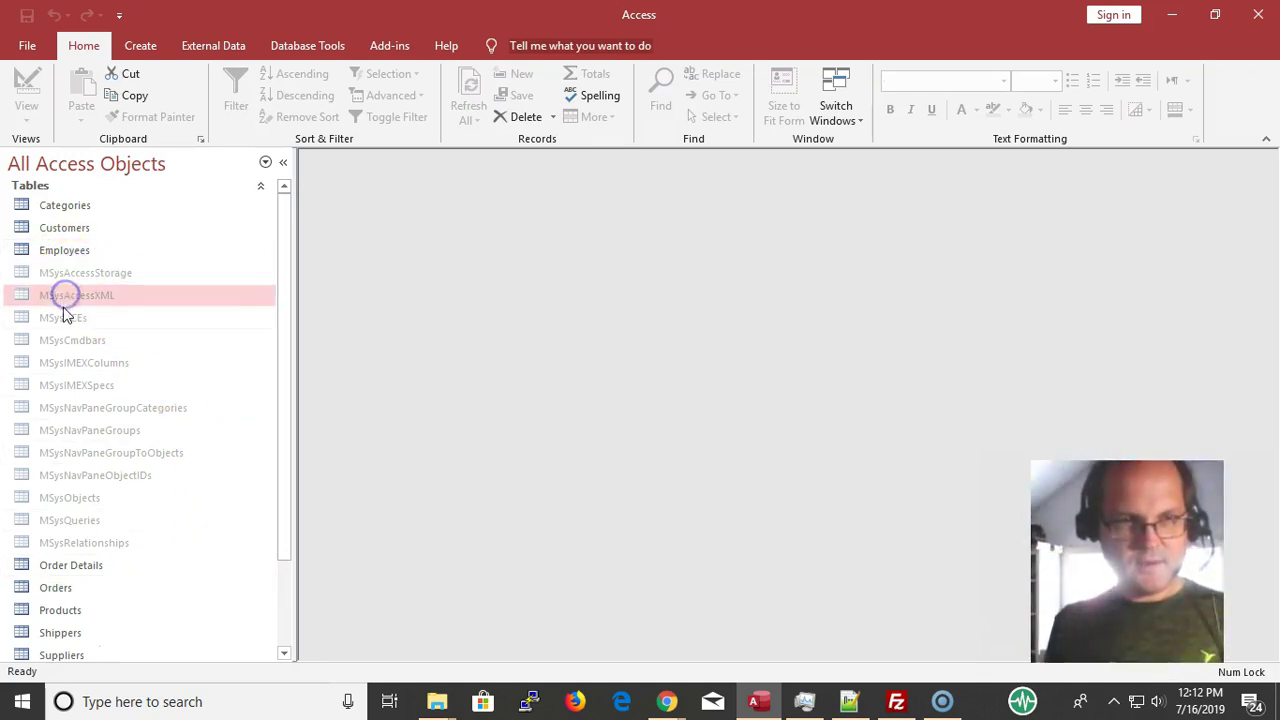
{"action": "left_click", "coordinate": [66, 319]}
{"action": "left_click", "coordinate": [73, 342]}
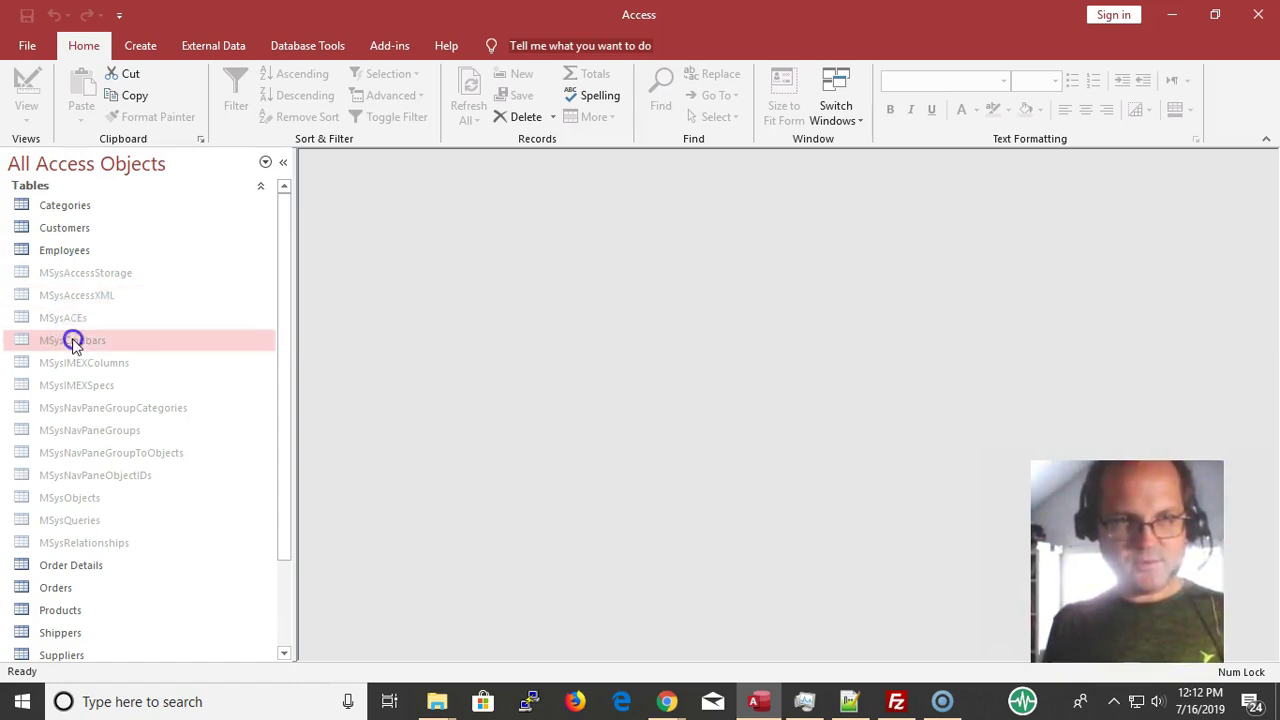
{"action": "left_click", "coordinate": [95, 405]}
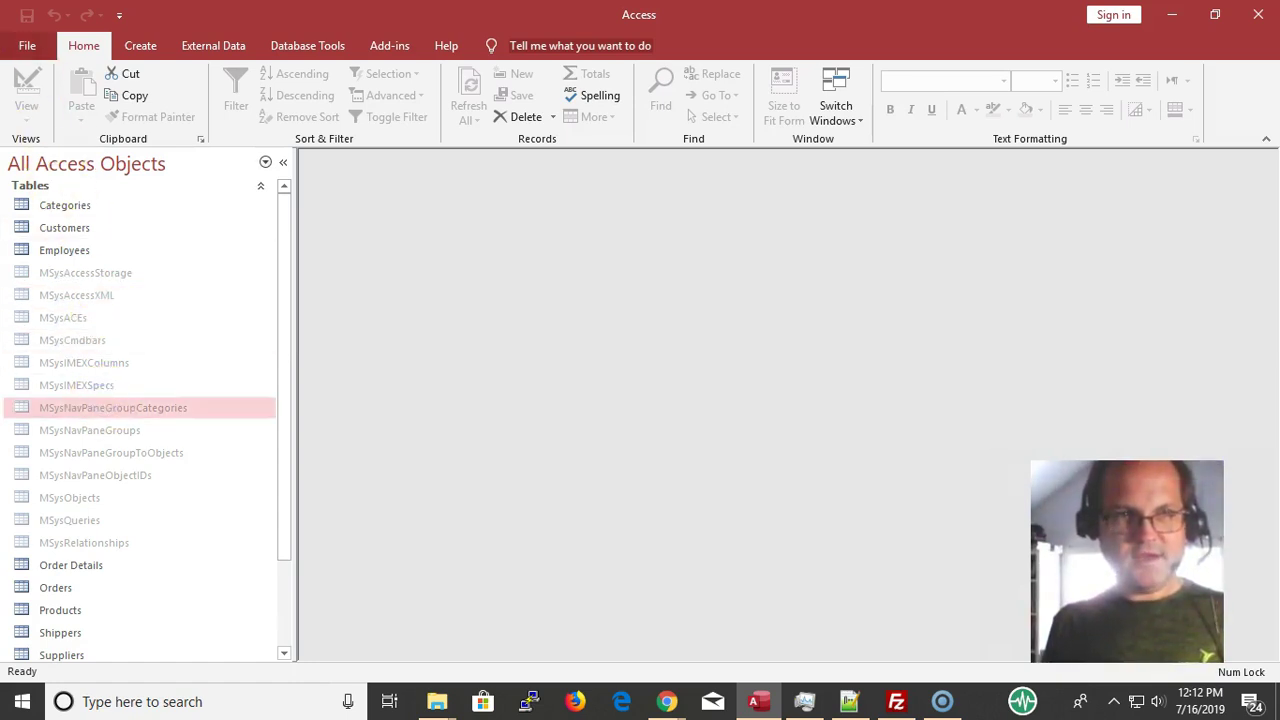
- Open the Navigation Options from the current database's settings in Access Options
{"action": "left_click", "coordinate": [28, 48]}
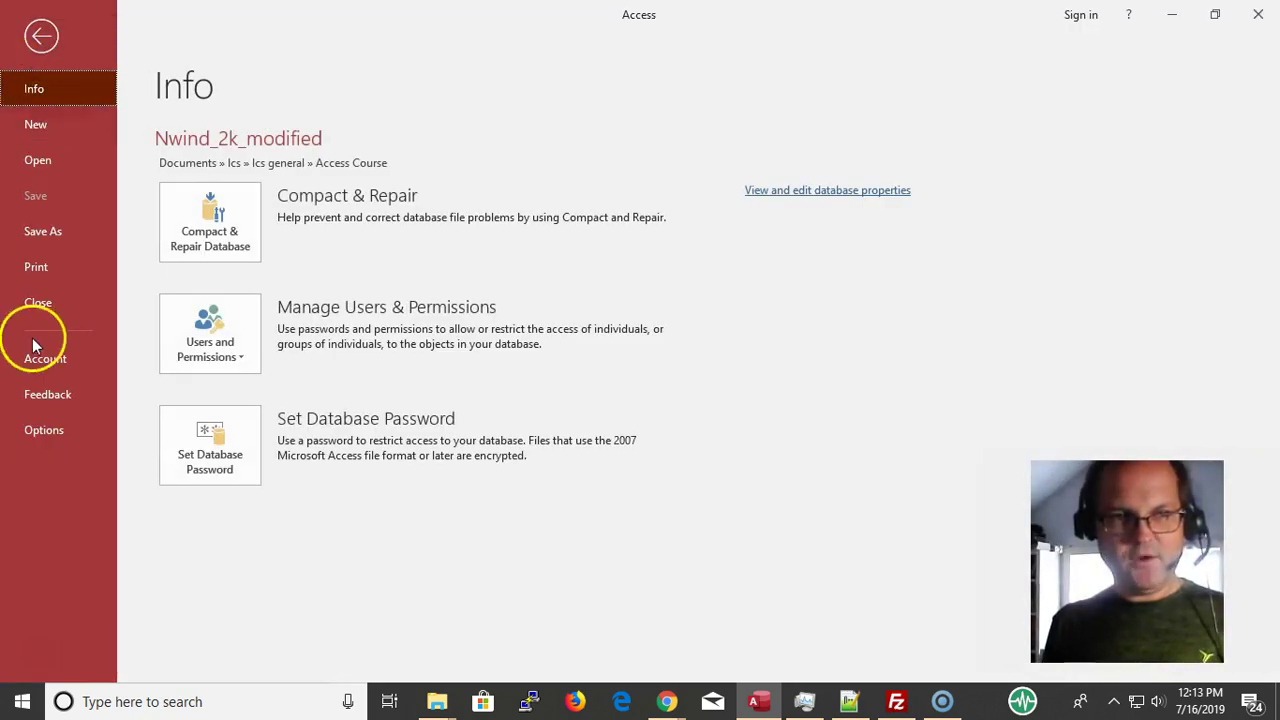
{"action": "left_click", "coordinate": [45, 428]}
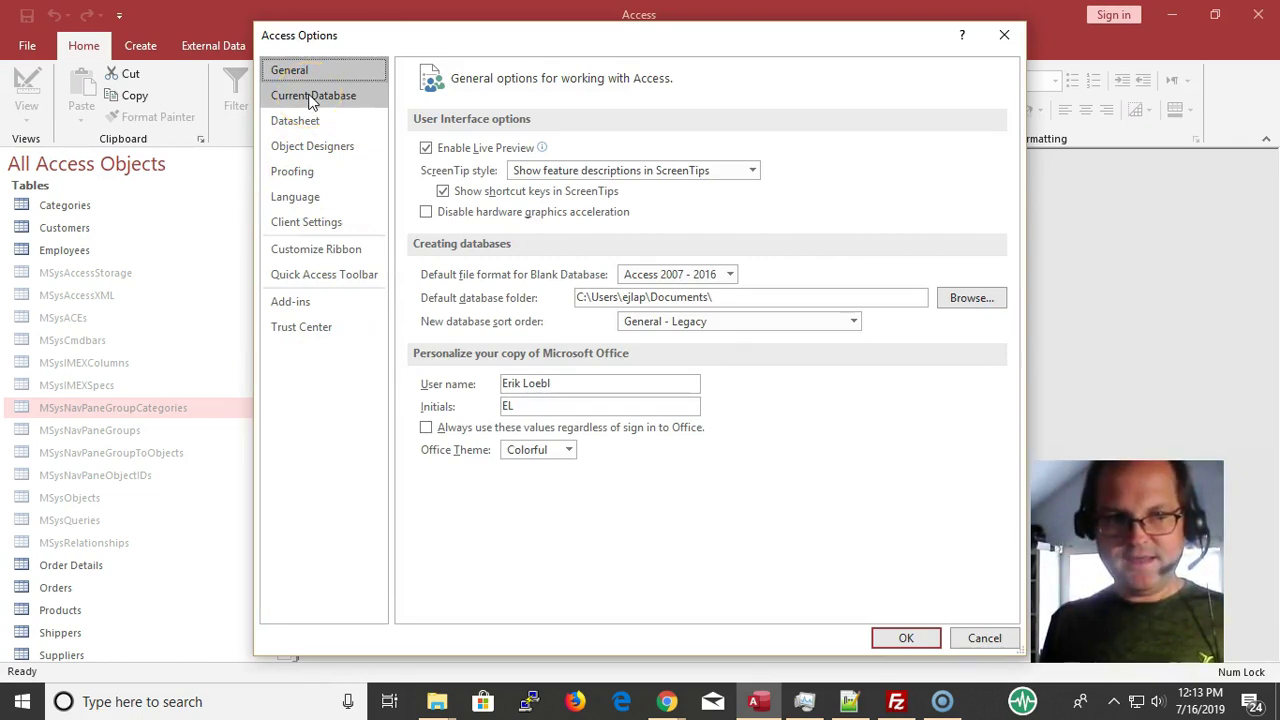
{"action": "left_click", "coordinate": [313, 97]}
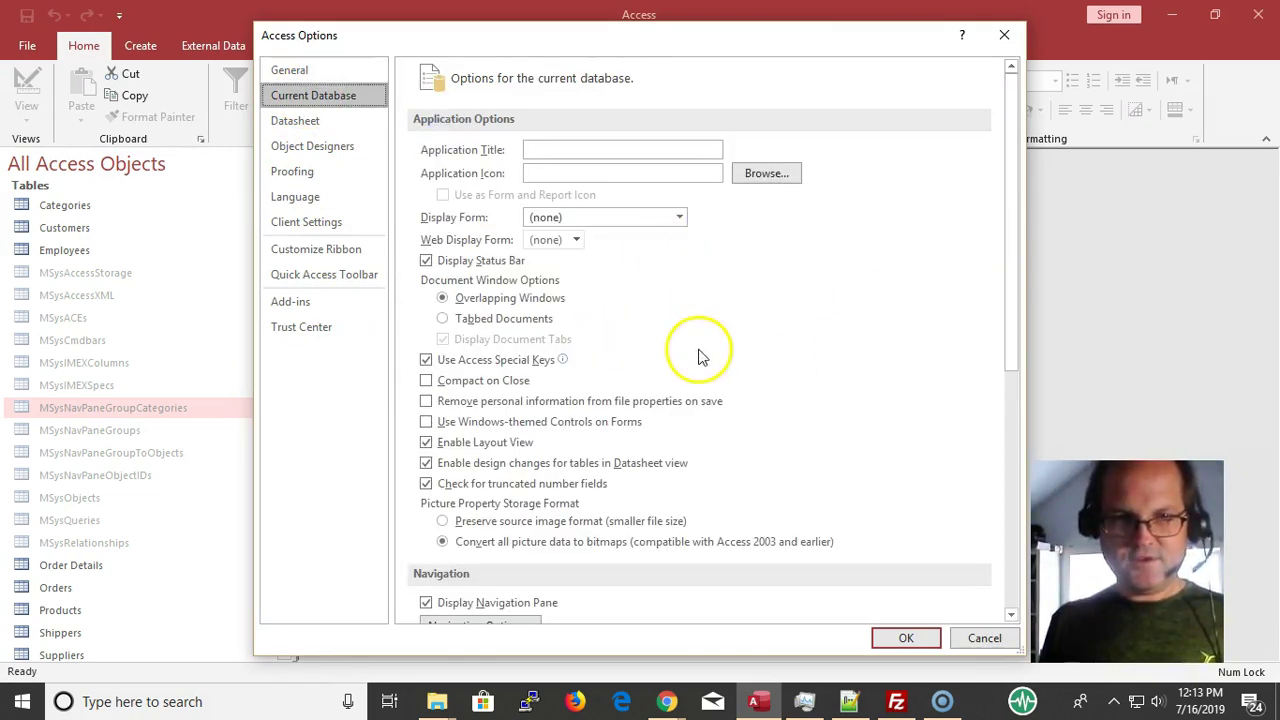
{"action": "scroll", "coordinate": [597, 381], "scroll_direction": "down", "scroll_amount": 7}
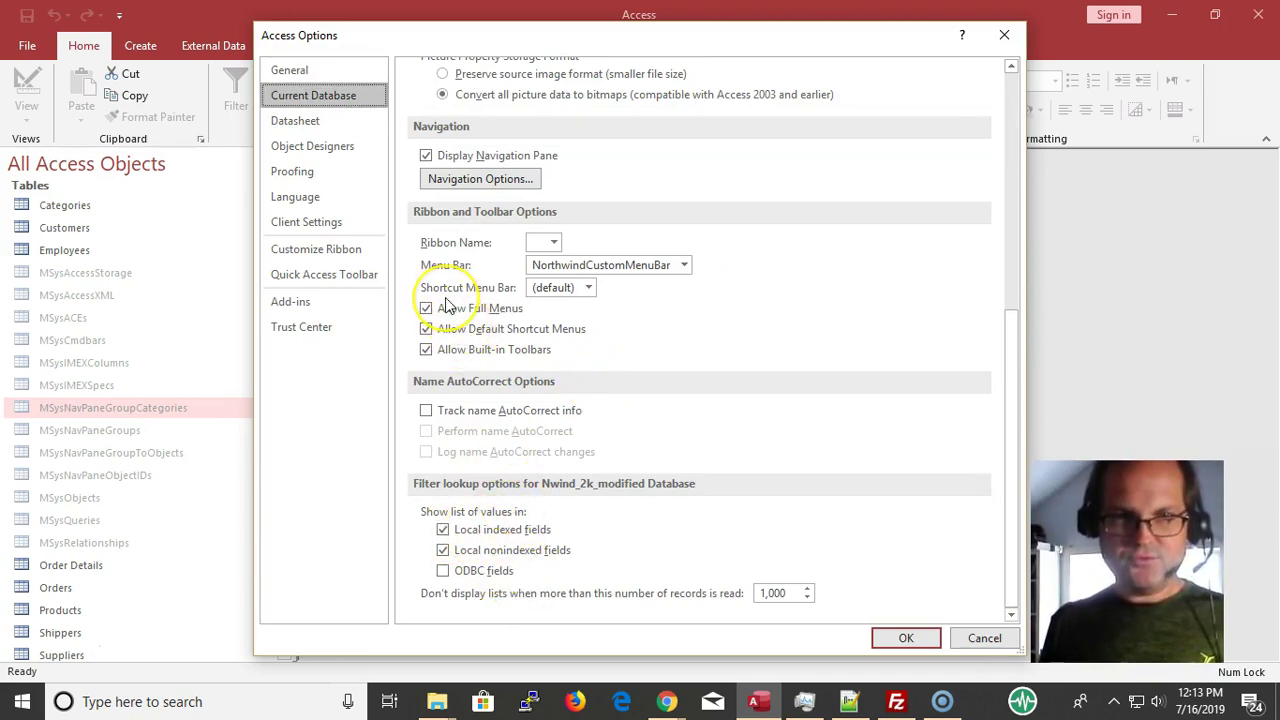
{"action": "scroll", "coordinate": [447, 307], "scroll_direction": "up", "scroll_amount": 1}
{"action": "scroll", "coordinate": [465, 315], "scroll_direction": "up", "scroll_amount": 3}
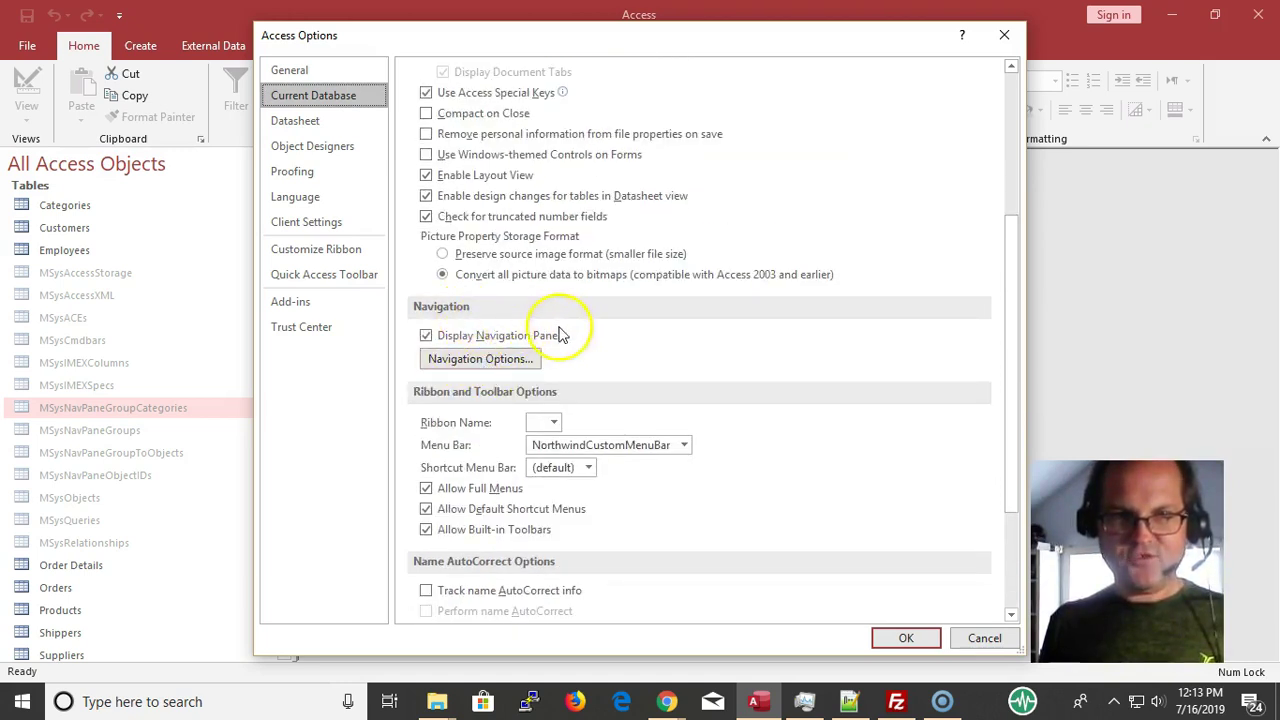
{"action": "left_click", "coordinate": [502, 360]}
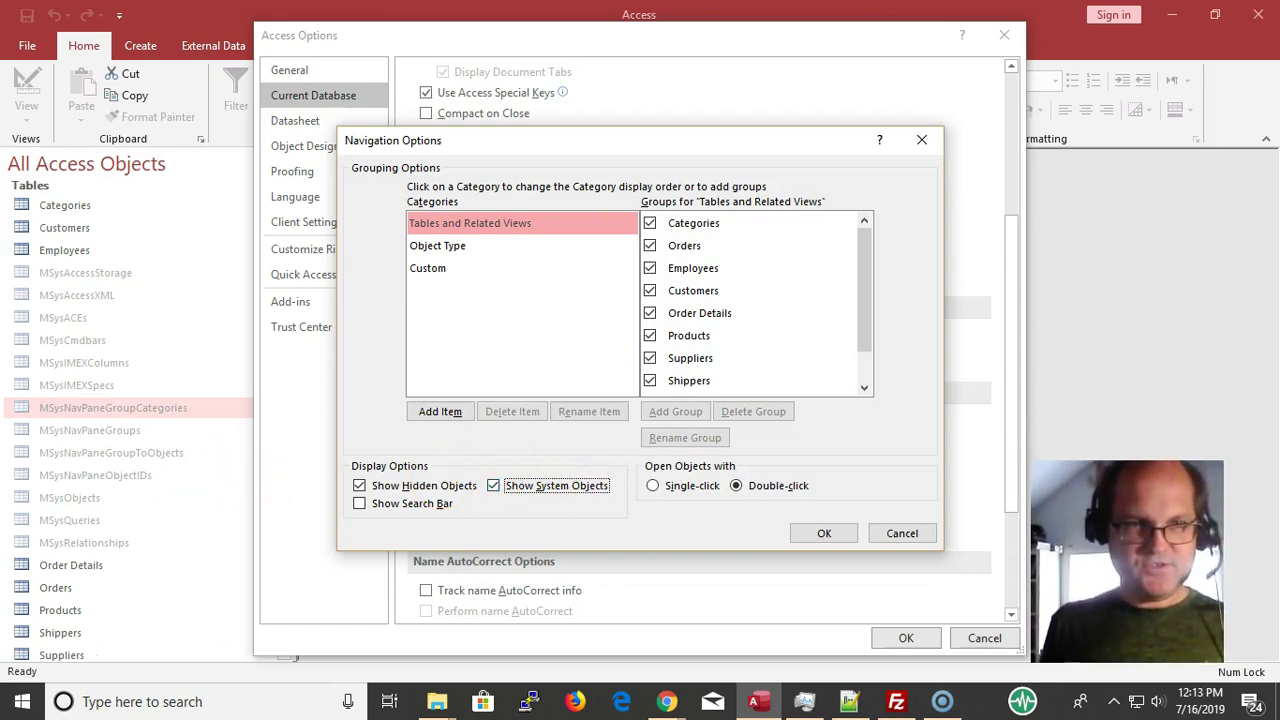
- Turn off Show System Objects in the Navigation Options and apply the changed database options
{"action": "left_click", "coordinate": [364, 488]}
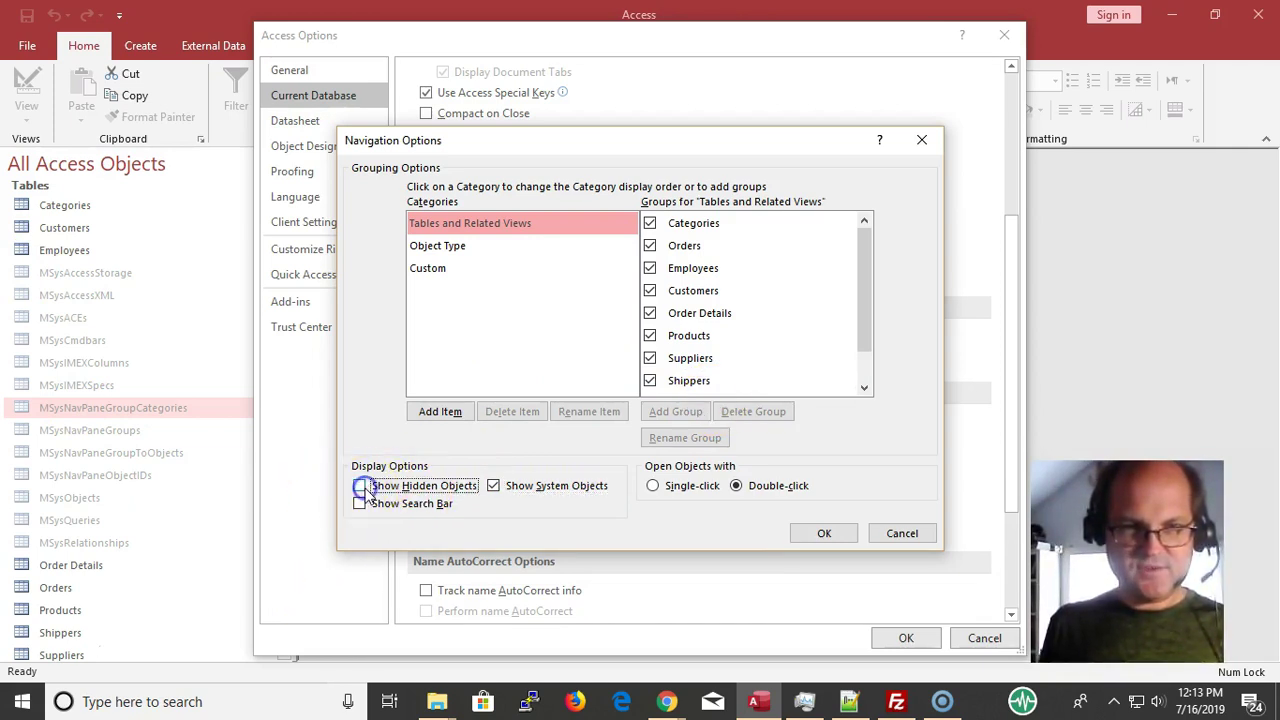
{"action": "left_click", "coordinate": [470, 486]}
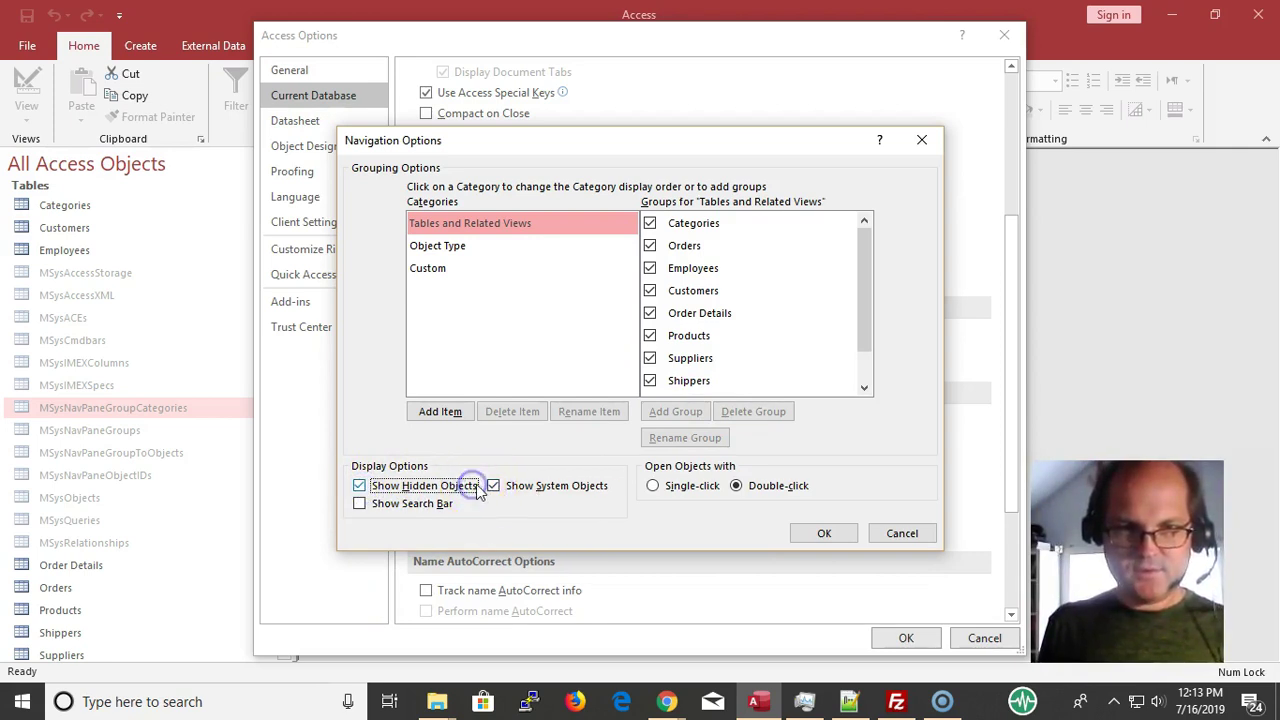
{"action": "left_click", "coordinate": [492, 487]}
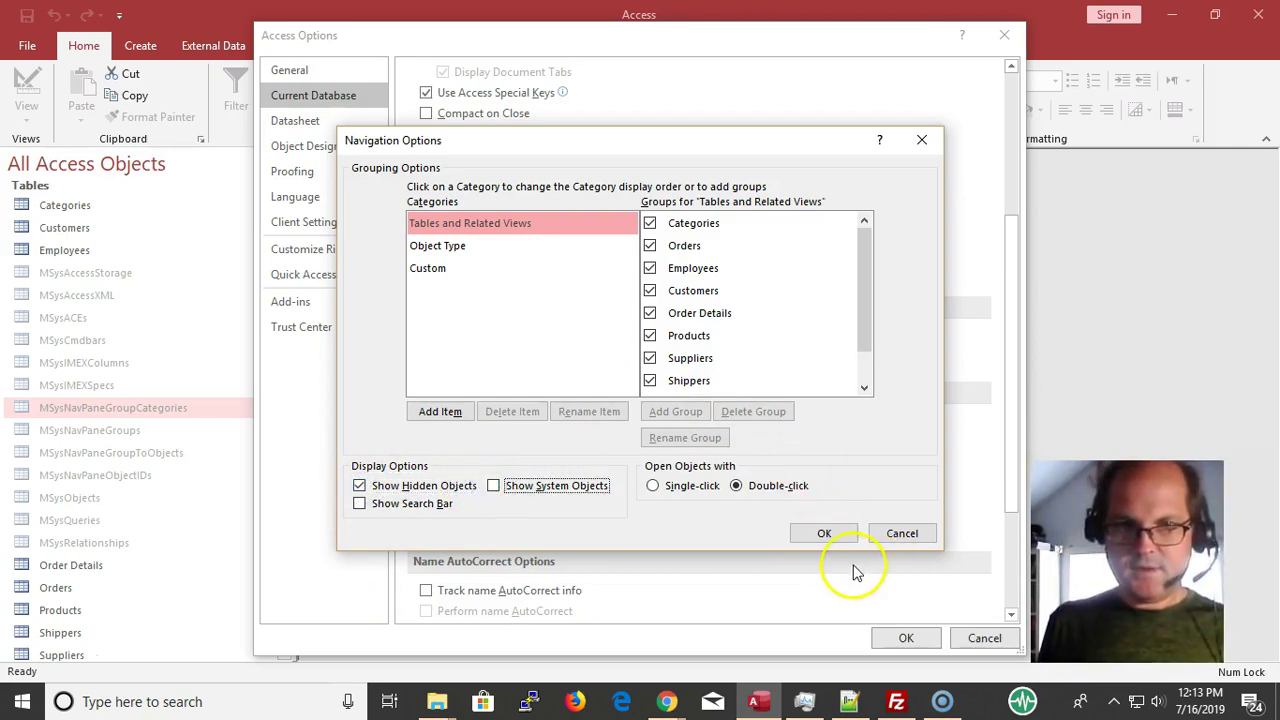
{"action": "left_click", "coordinate": [843, 531]}
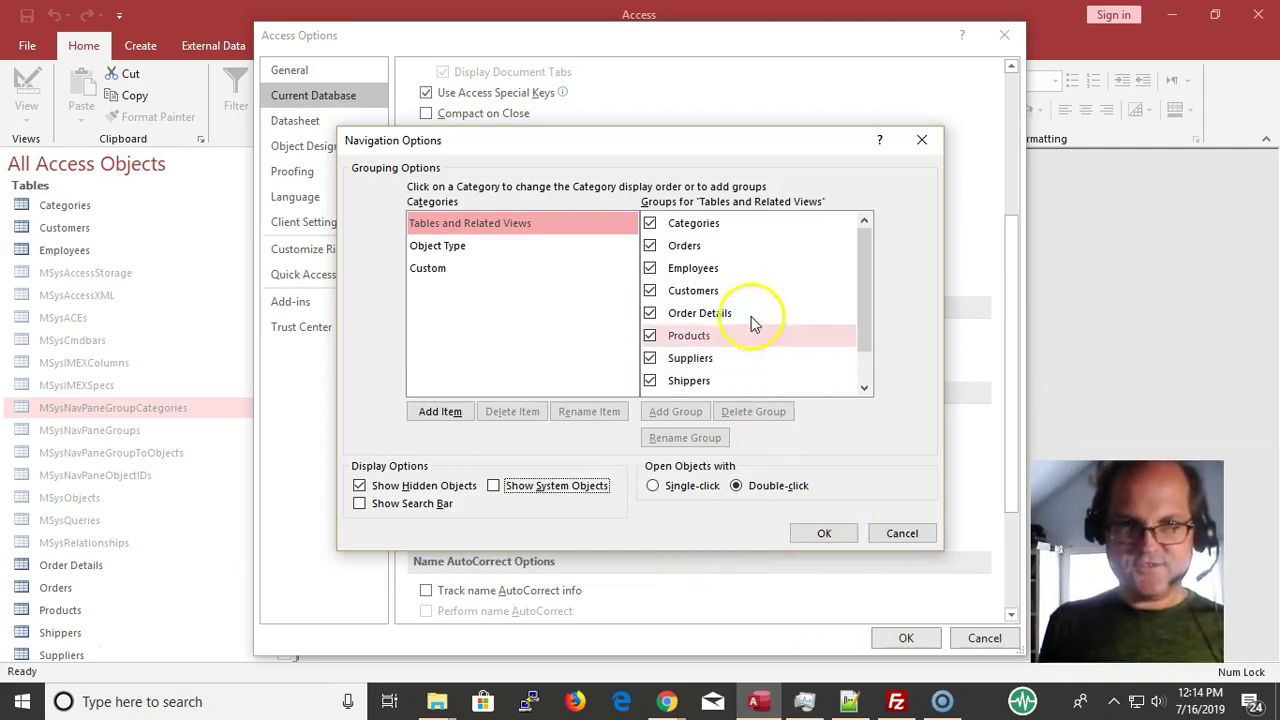
{"action": "left_click", "coordinate": [825, 534]}
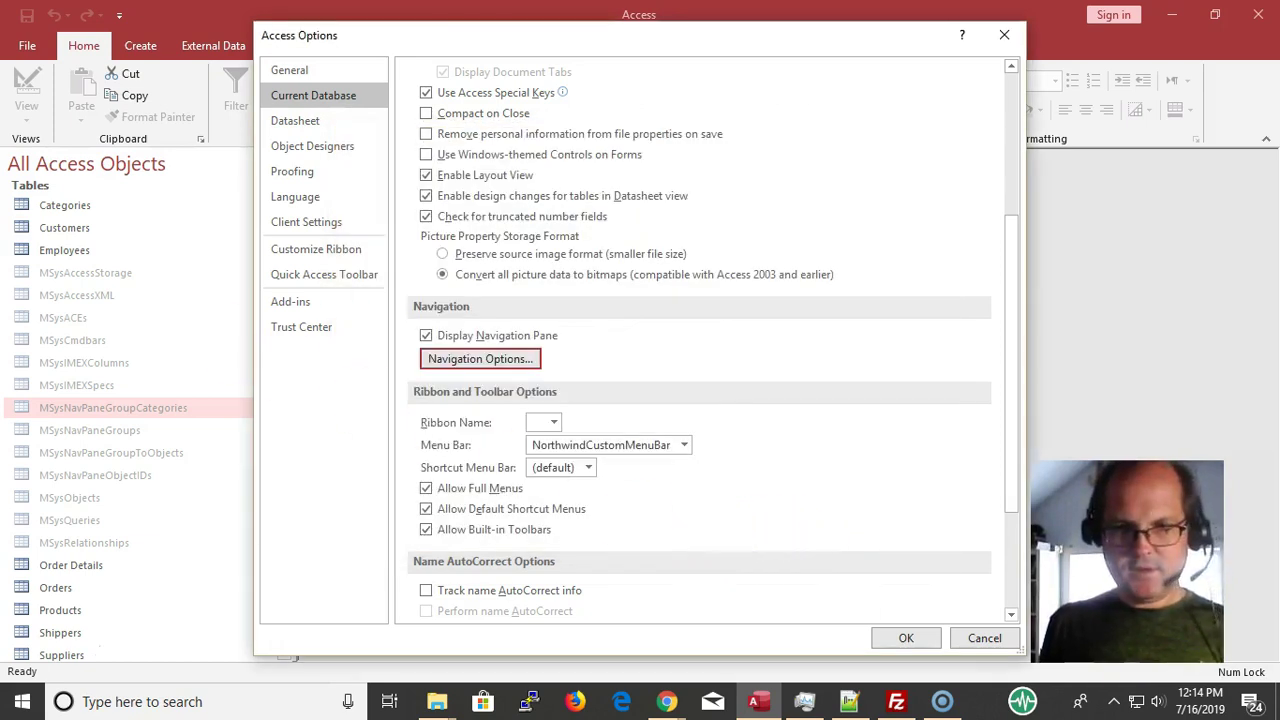
{"action": "left_click", "coordinate": [906, 638]}
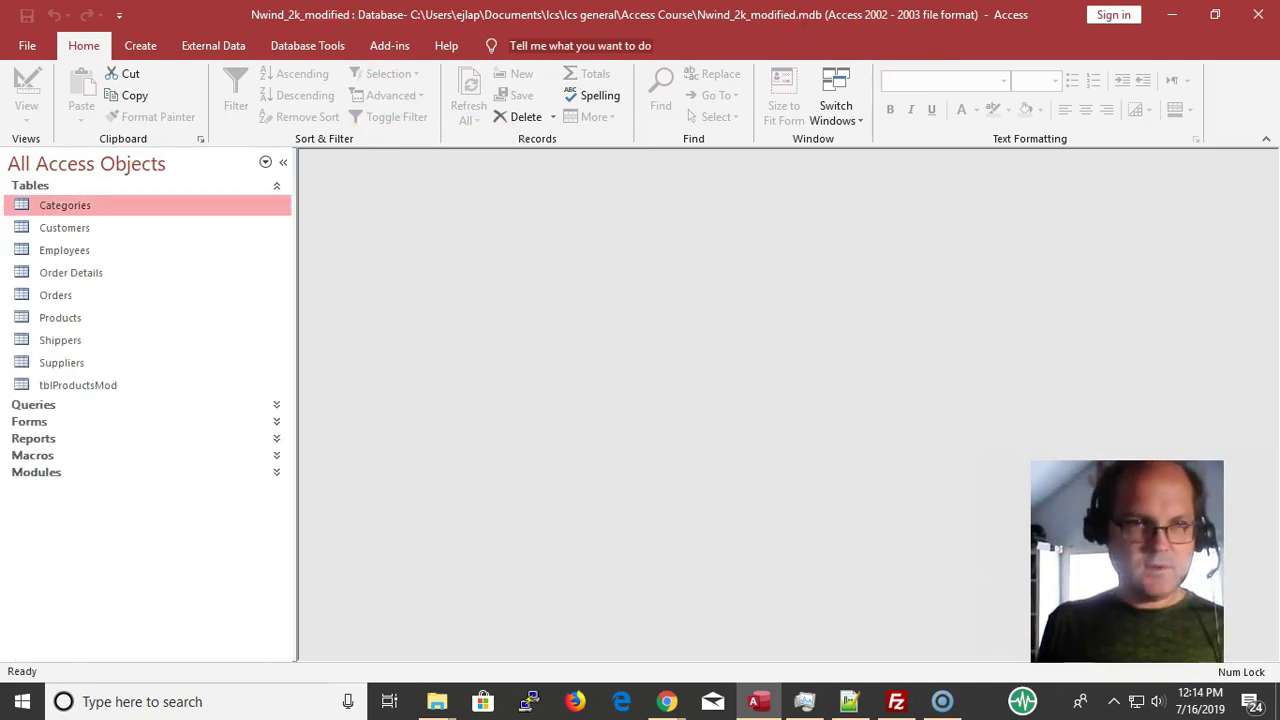
{"action": "left_click", "coordinate": [42, 166]}
{"action": "left_click", "coordinate": [45, 165]}
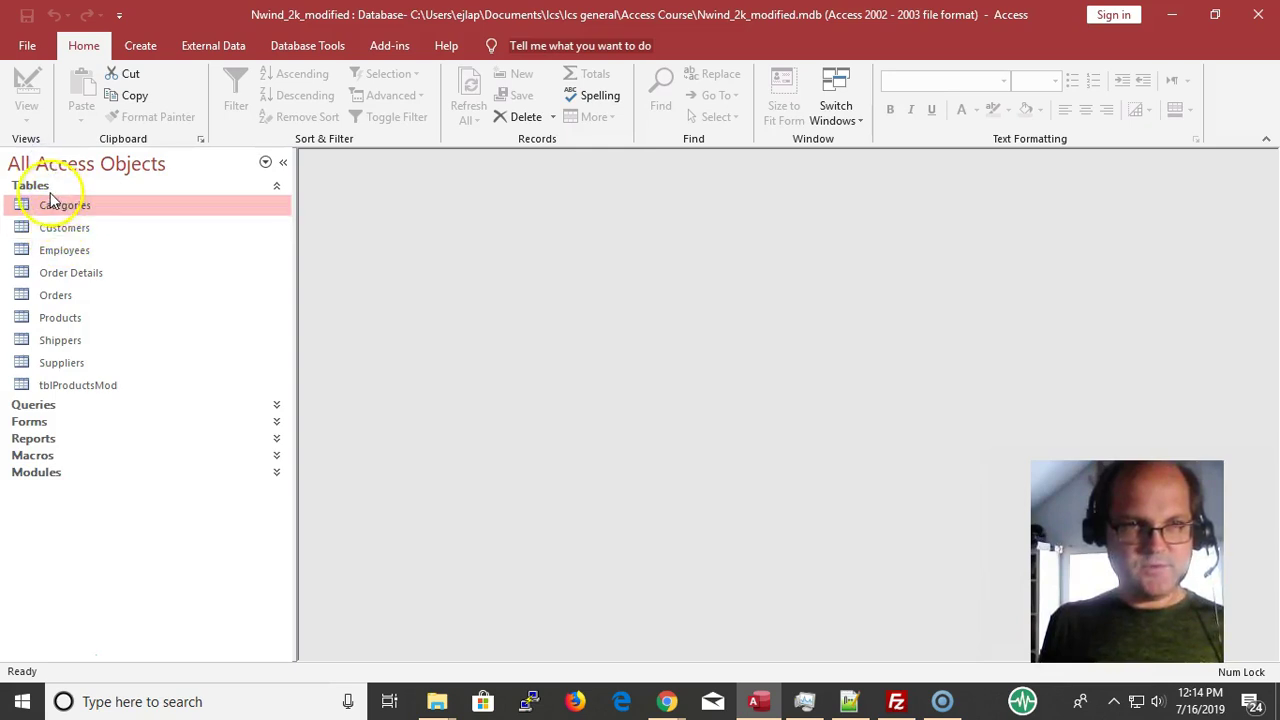
{"action": "left_click", "coordinate": [50, 190]}
{"action": "left_click", "coordinate": [50, 190]}
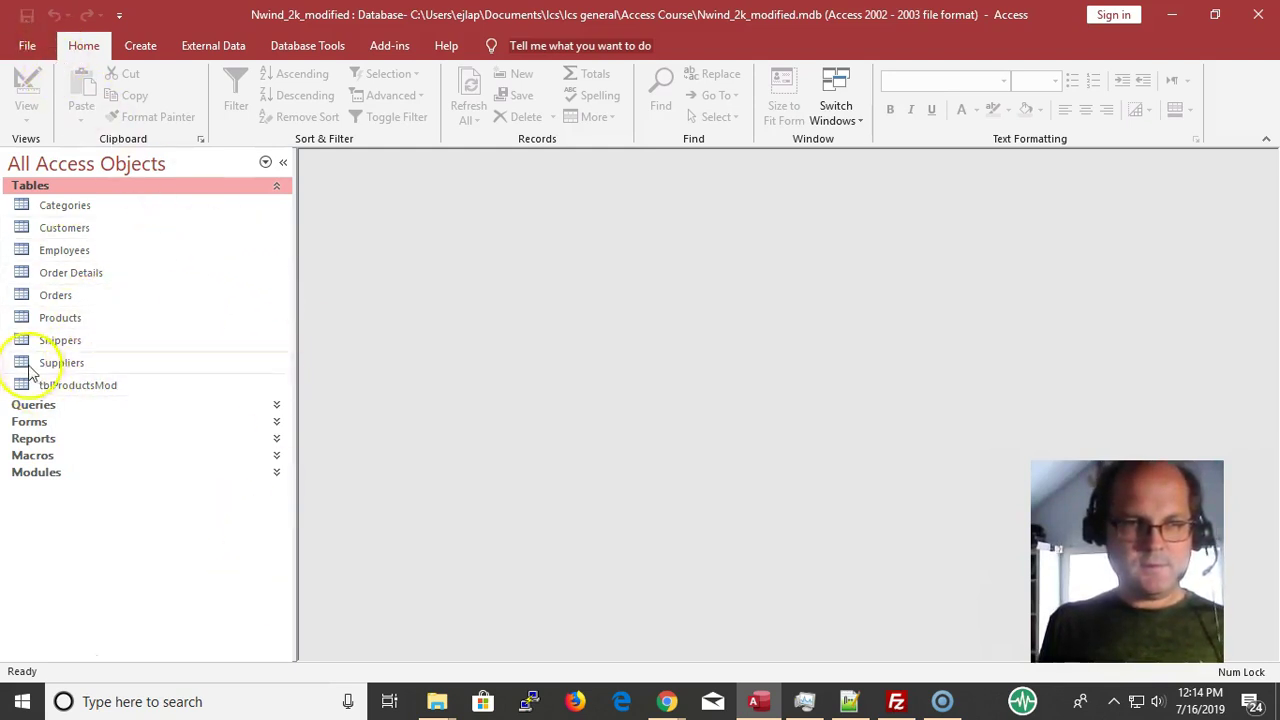
- Expand the Queries group and open the Invoices query to view its records, closing it again
{"action": "left_click", "coordinate": [211, 407]}
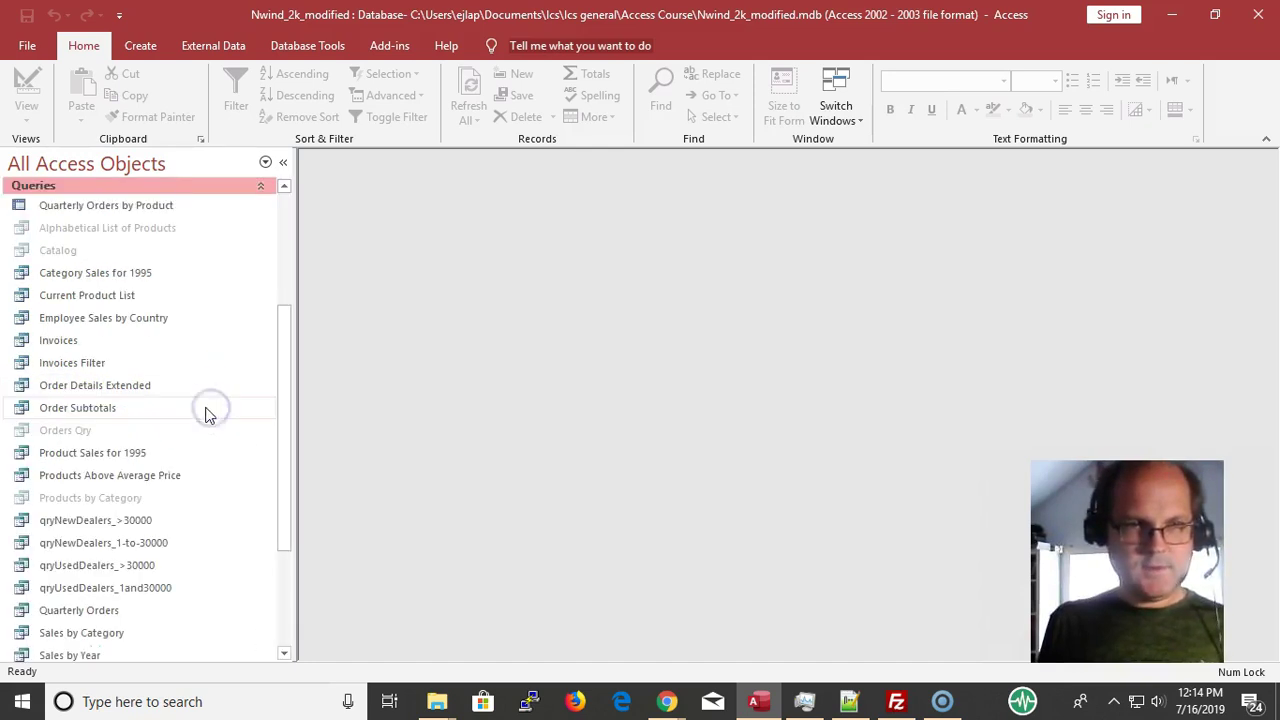
{"action": "left_click", "coordinate": [83, 342]}
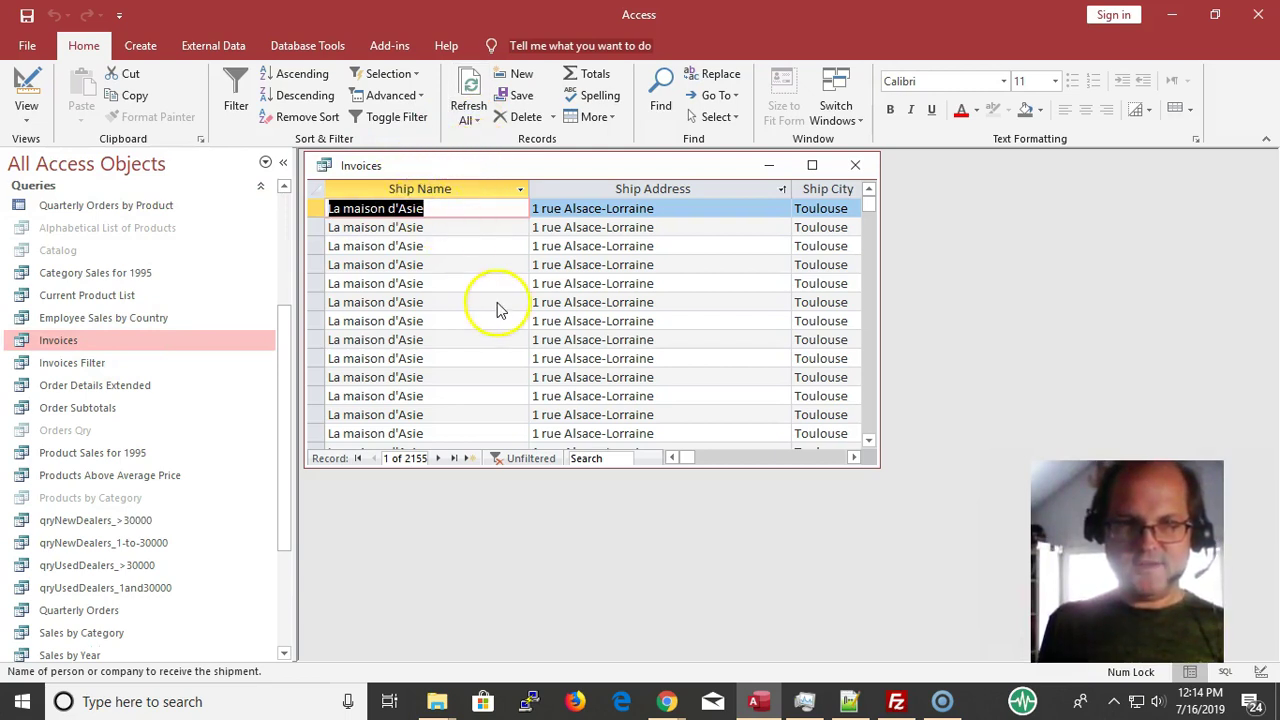
{"action": "key", "text": "ctrl+w"}
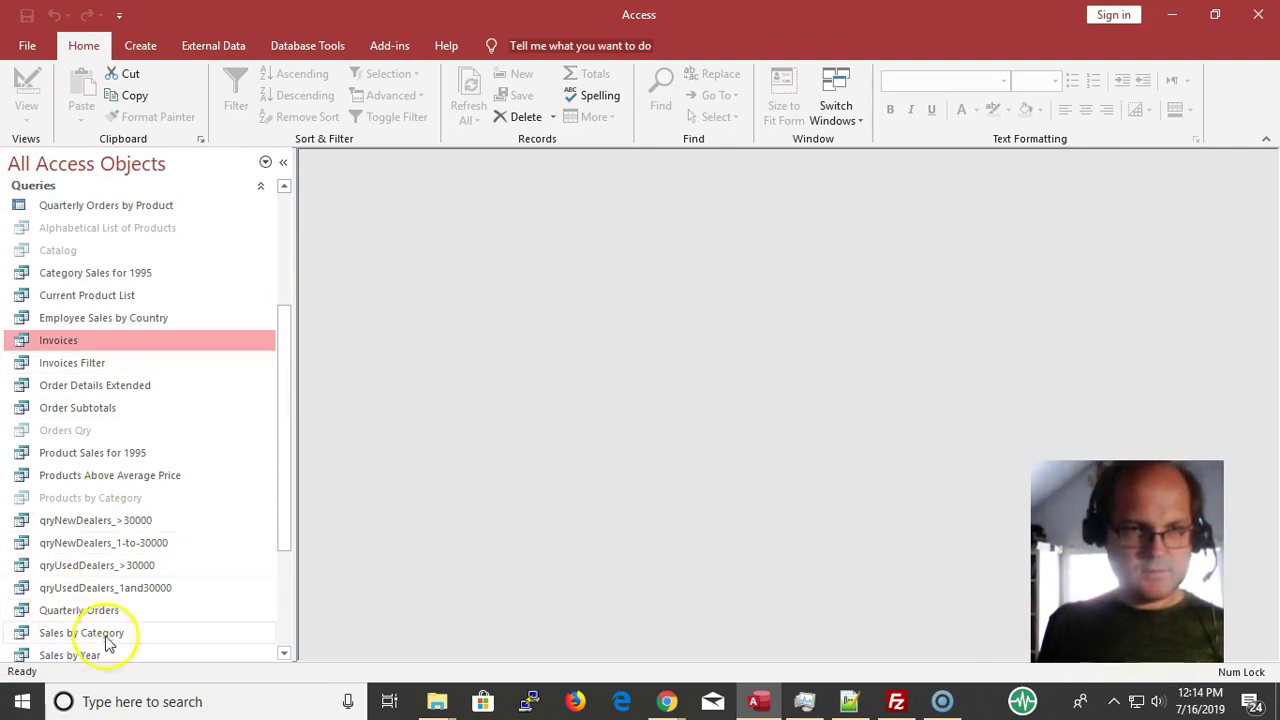
- Filter the object list to show only Tables, and switch the filter to show only Forms
{"action": "left_click", "coordinate": [197, 165]}
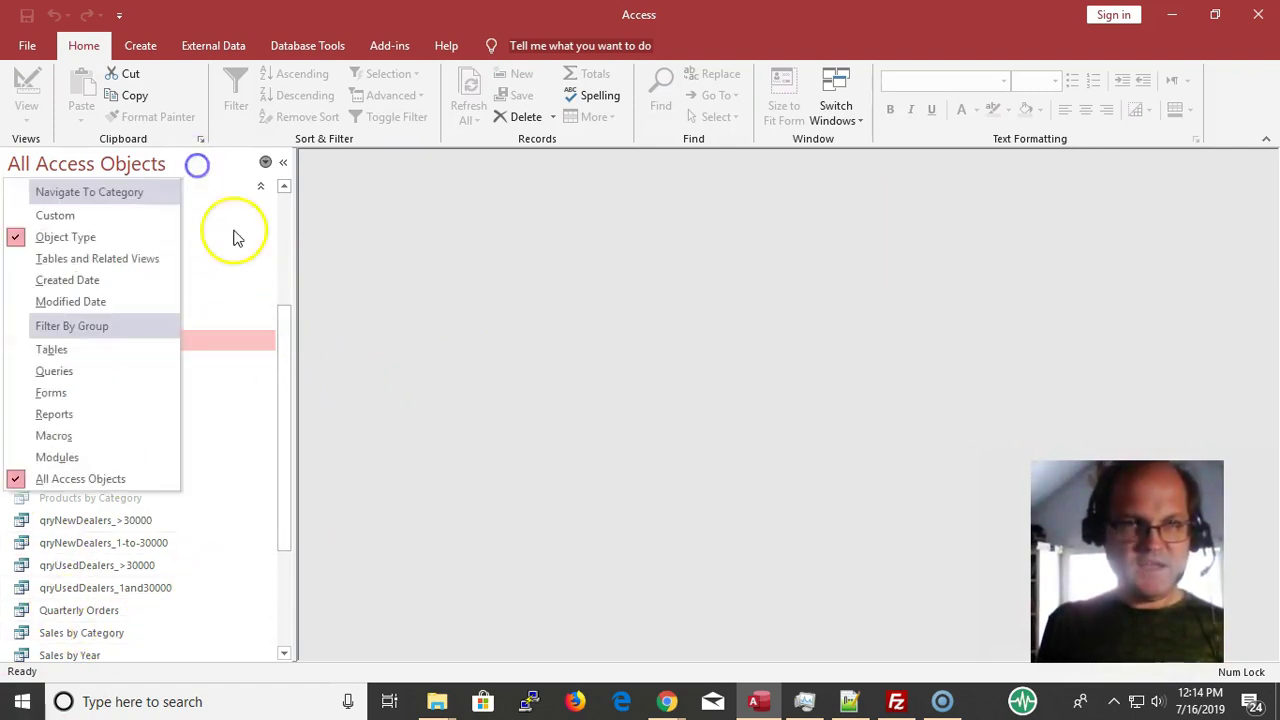
{"action": "left_click", "coordinate": [93, 360]}
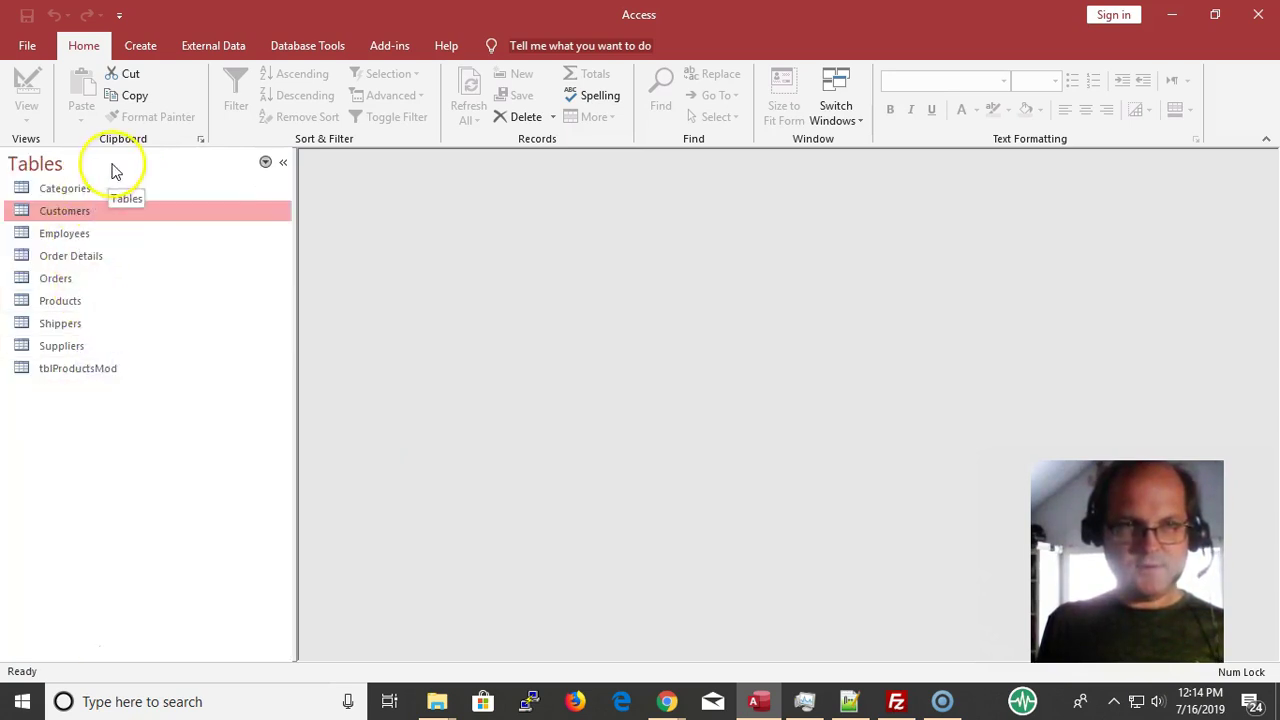
{"action": "left_click", "coordinate": [115, 164]}
{"action": "left_click", "coordinate": [98, 391]}
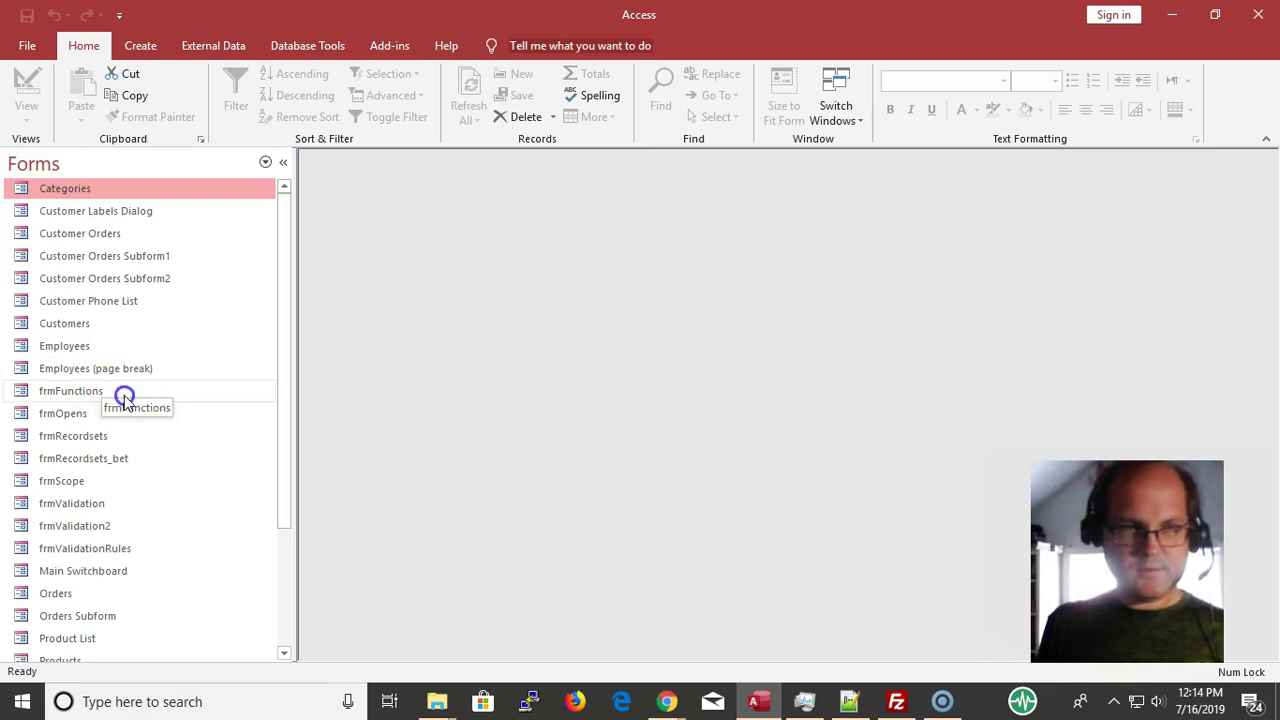
- Open the frmFunctions form to view its layout and close it
{"action": "double_click", "coordinate": [124, 396]}
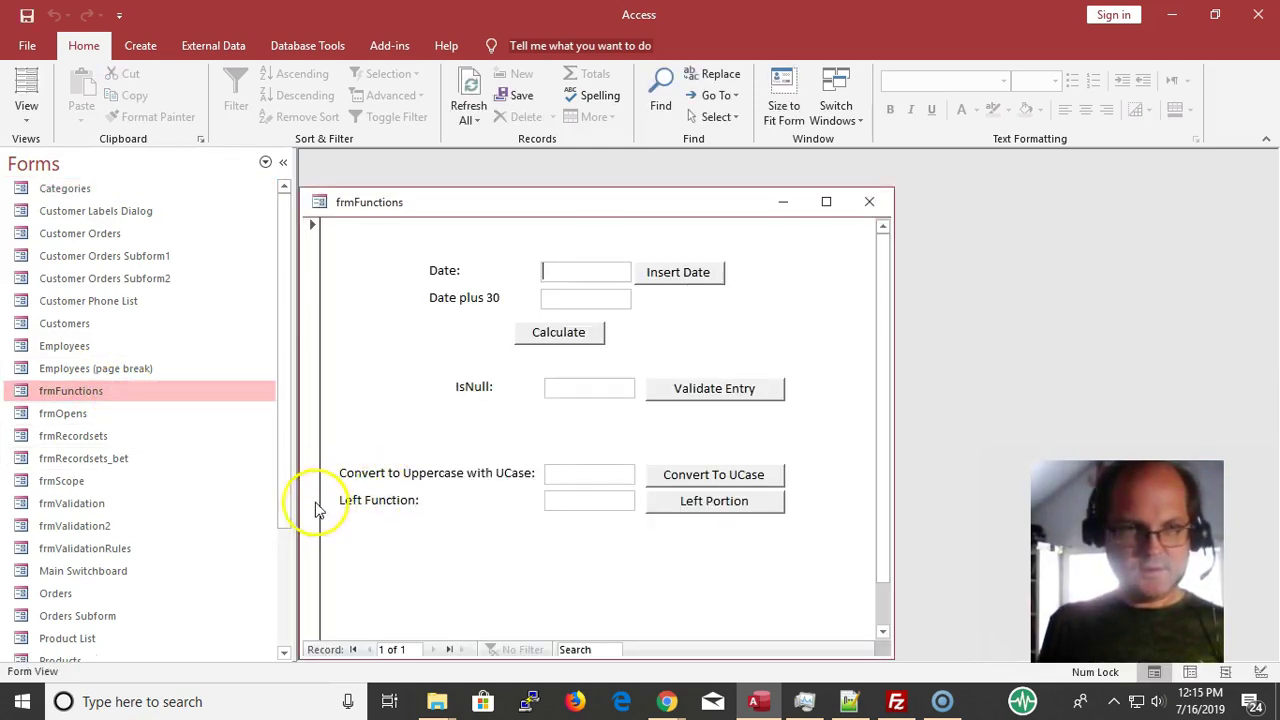
{"action": "key", "text": "ctrl+w"}
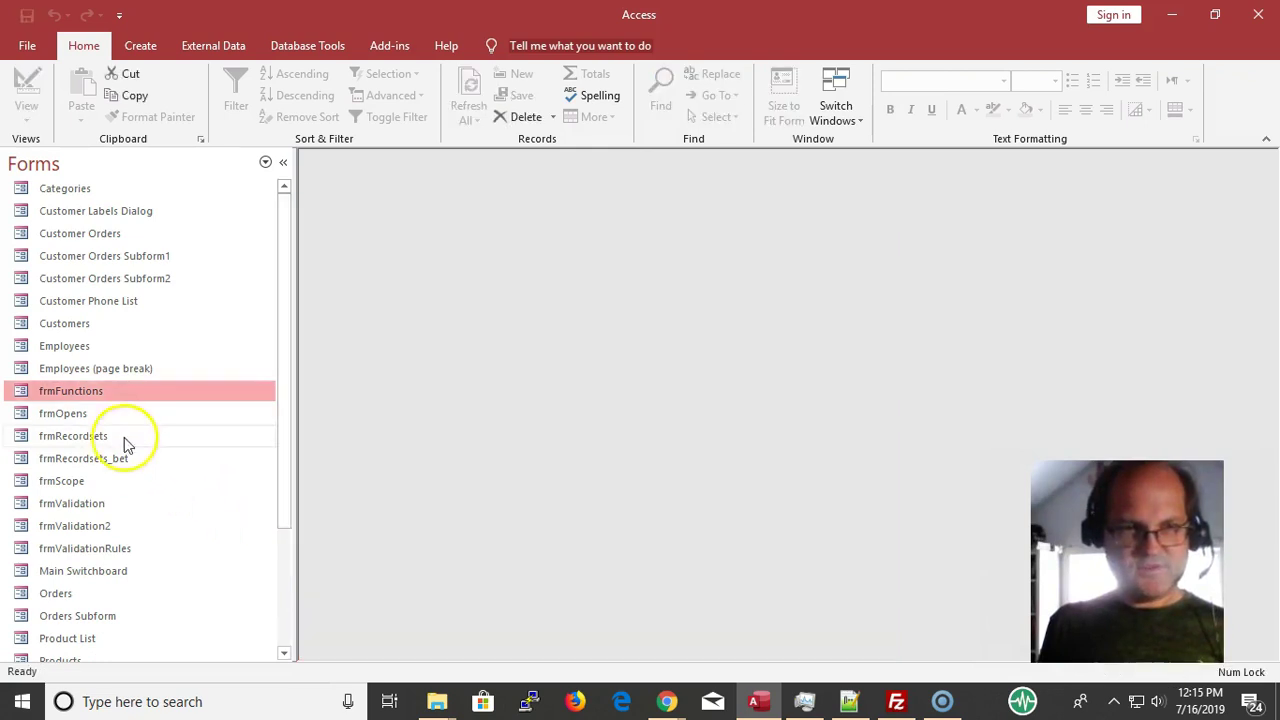
- Open the Employees form, browse forward to the fourth employee record and close the form
{"action": "left_click", "coordinate": [85, 346]}
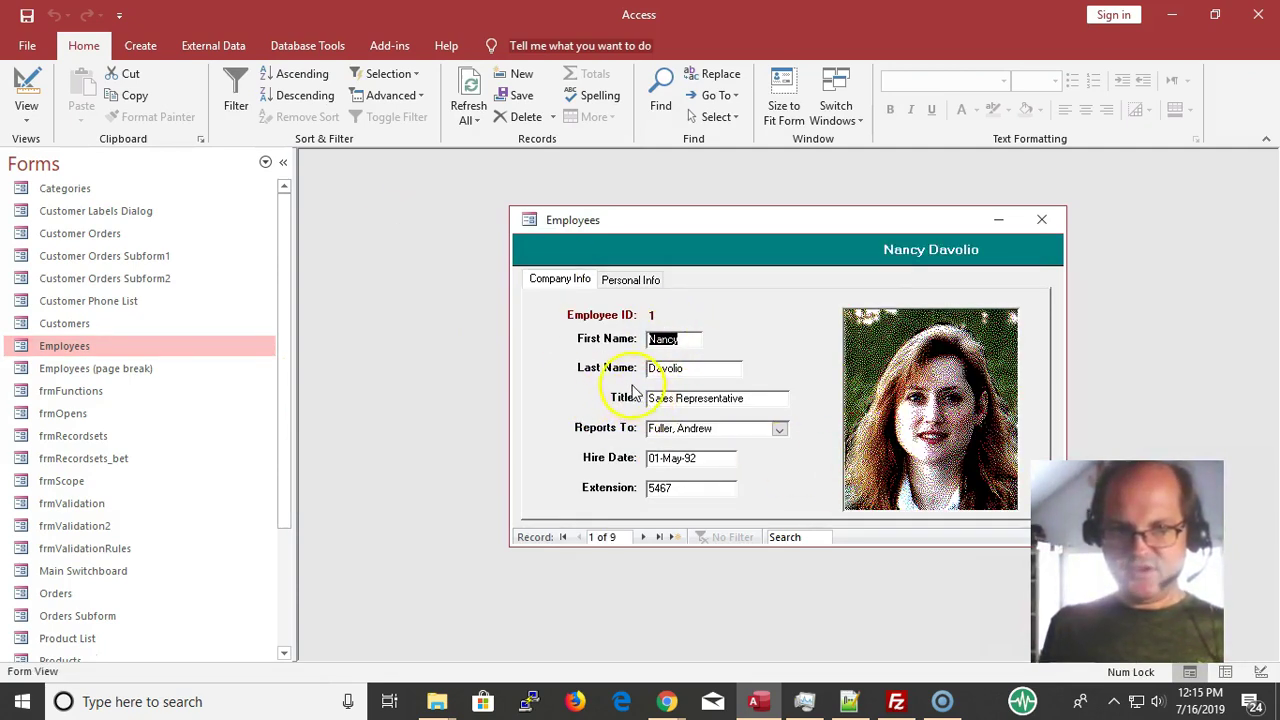
{"action": "left_click", "coordinate": [645, 538]}
{"action": "left_click", "coordinate": [645, 538]}
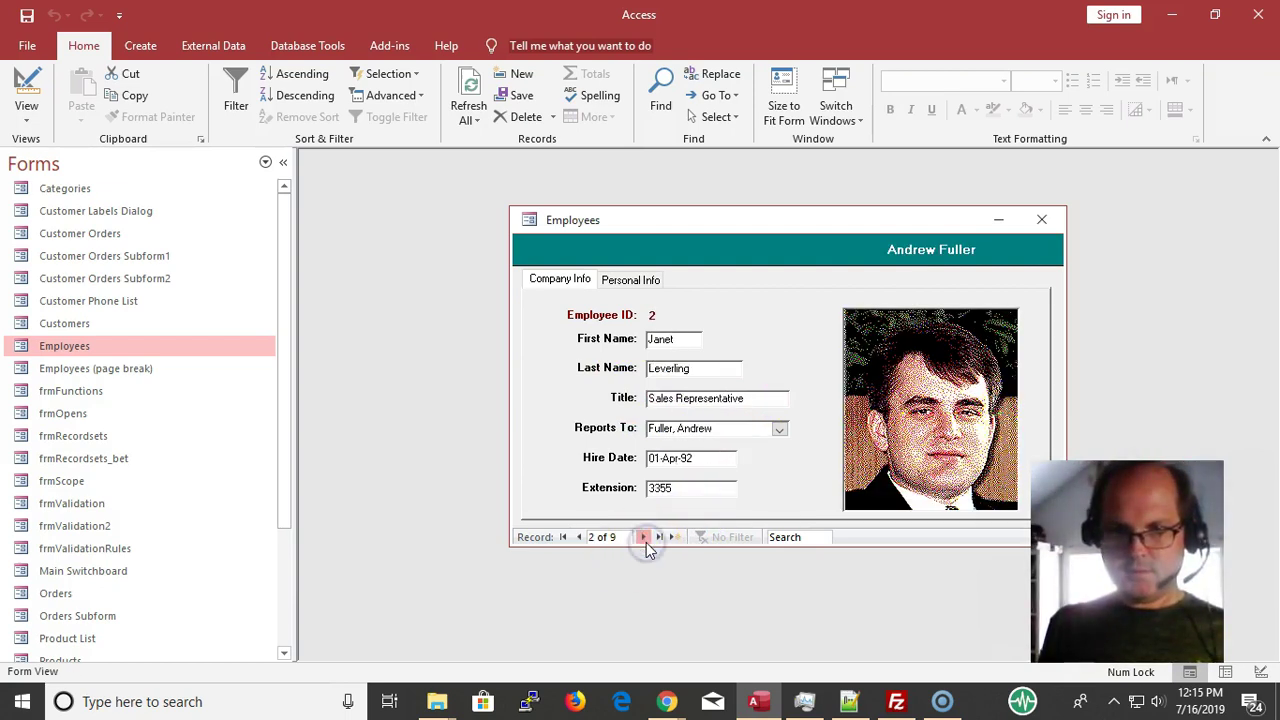
{"action": "left_click", "coordinate": [645, 538]}
{"action": "left_click", "coordinate": [590, 537]}
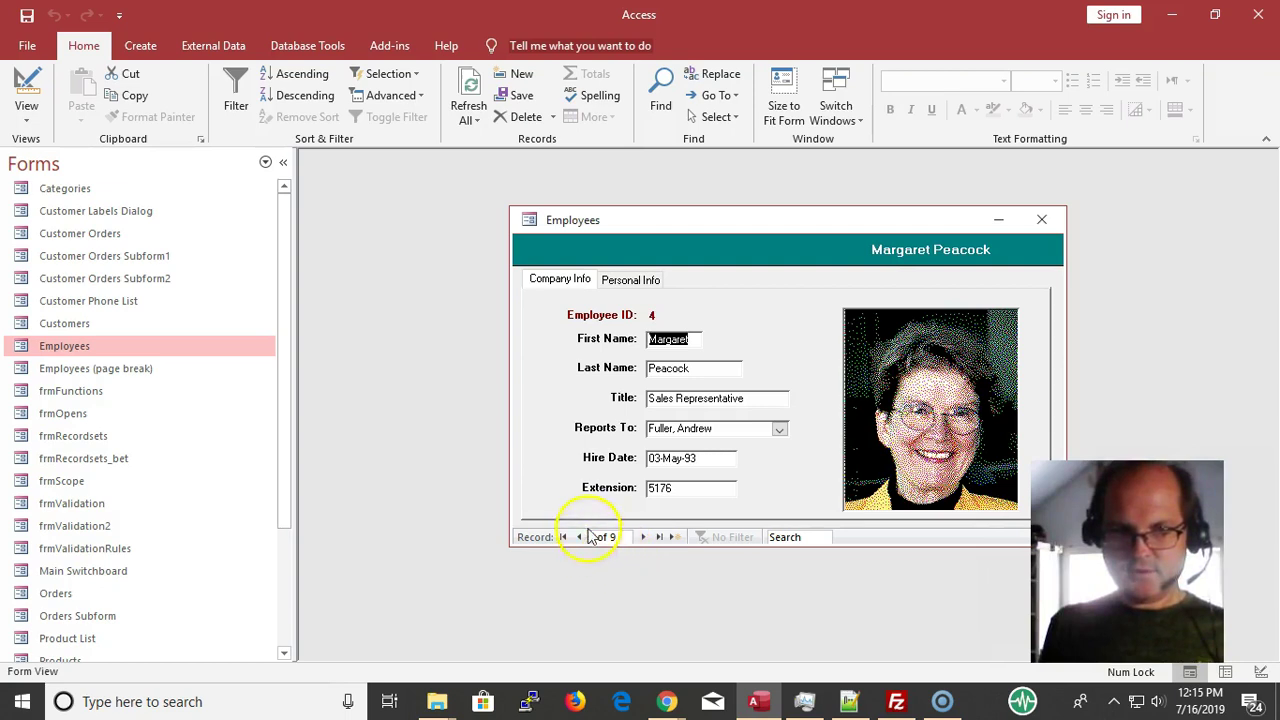
{"action": "left_click", "coordinate": [619, 428]}
{"action": "key", "text": "ctrl+w"}
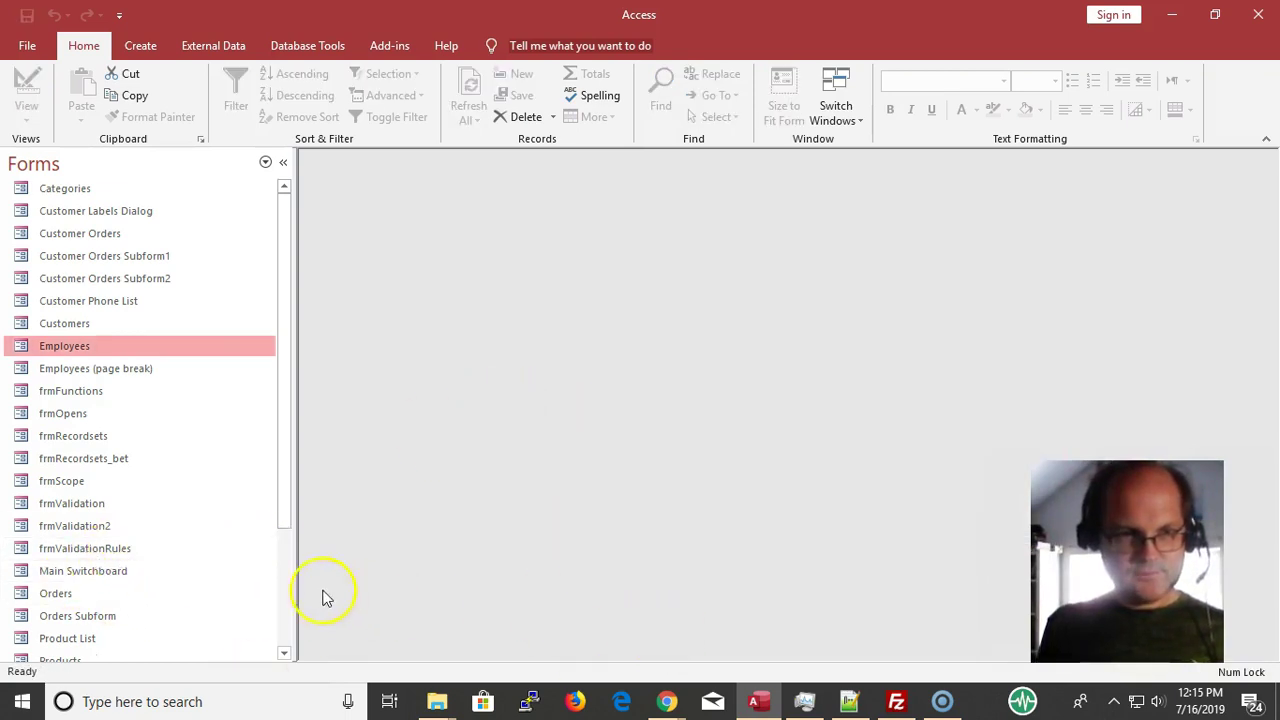
- Open the Main Switchboard form and use it to open the Categories form
{"action": "left_click", "coordinate": [103, 575]}
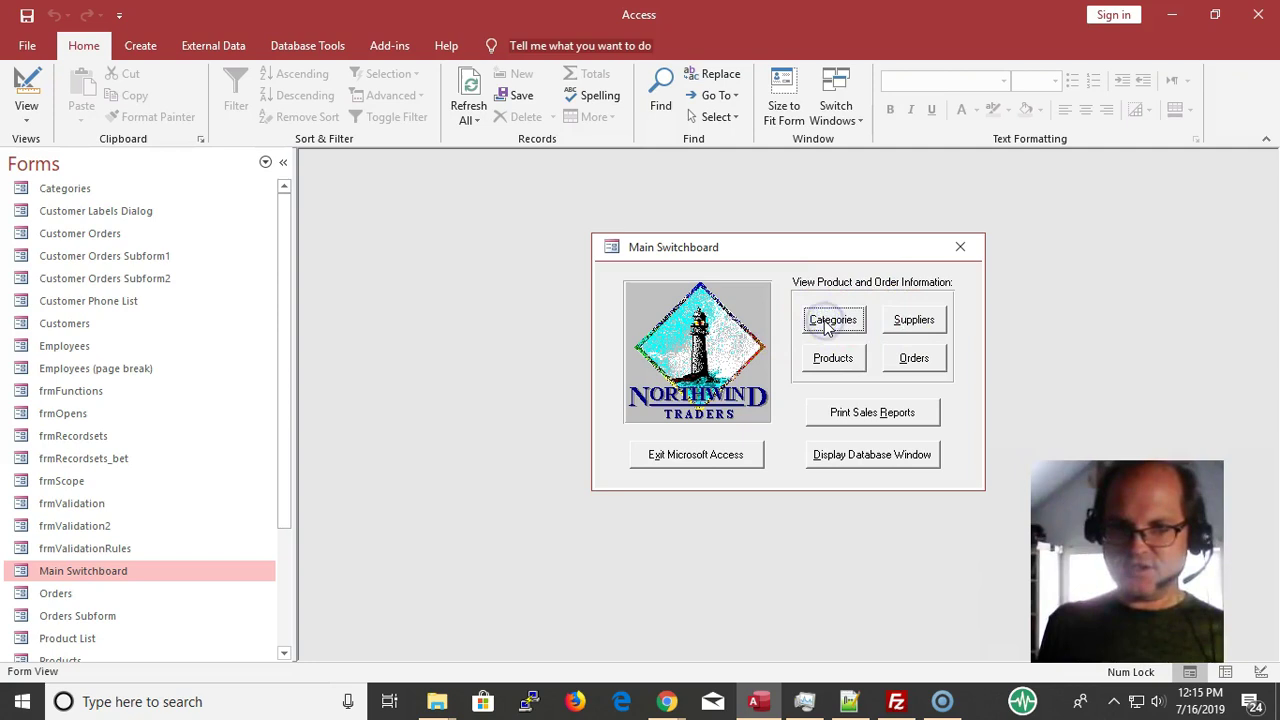
{"action": "left_click", "coordinate": [902, 318]}
{"action": "left_click", "coordinate": [640, 412]}
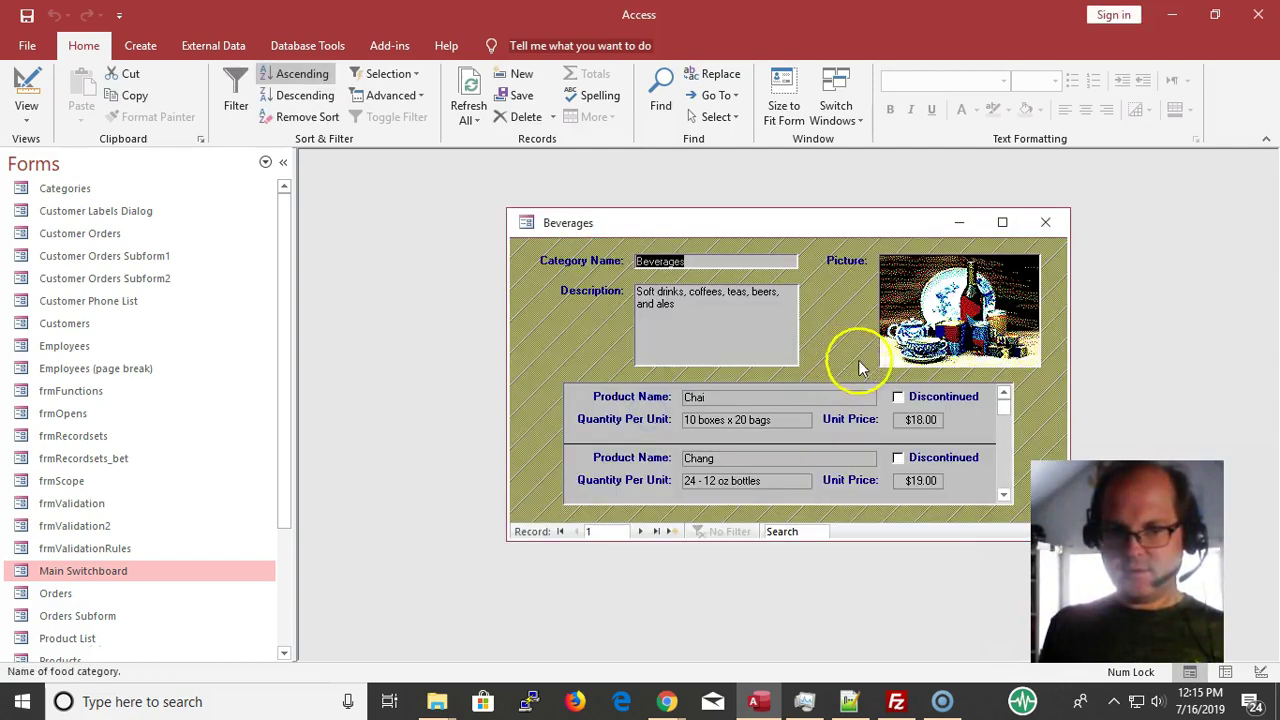
- Close the Categories form, and open the Suppliers form from the Main Switchboard and close it
{"action": "left_click", "coordinate": [1050, 223]}
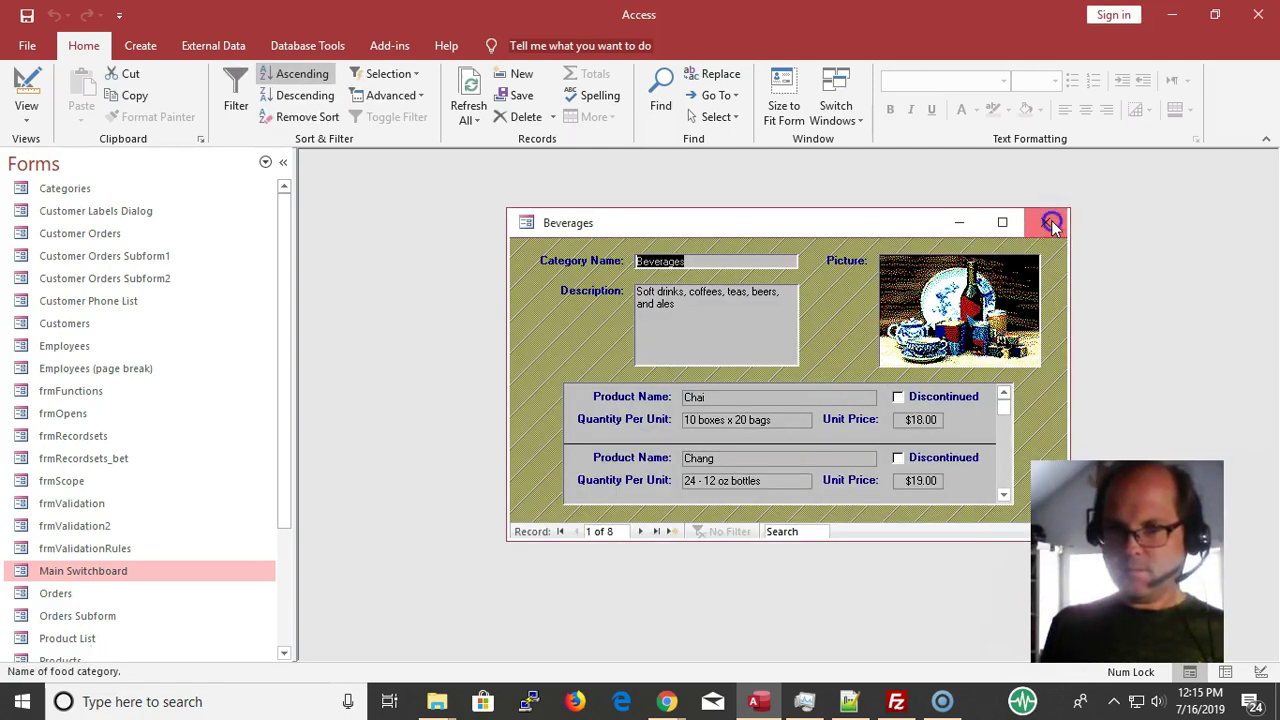
{"action": "left_click", "coordinate": [896, 318]}
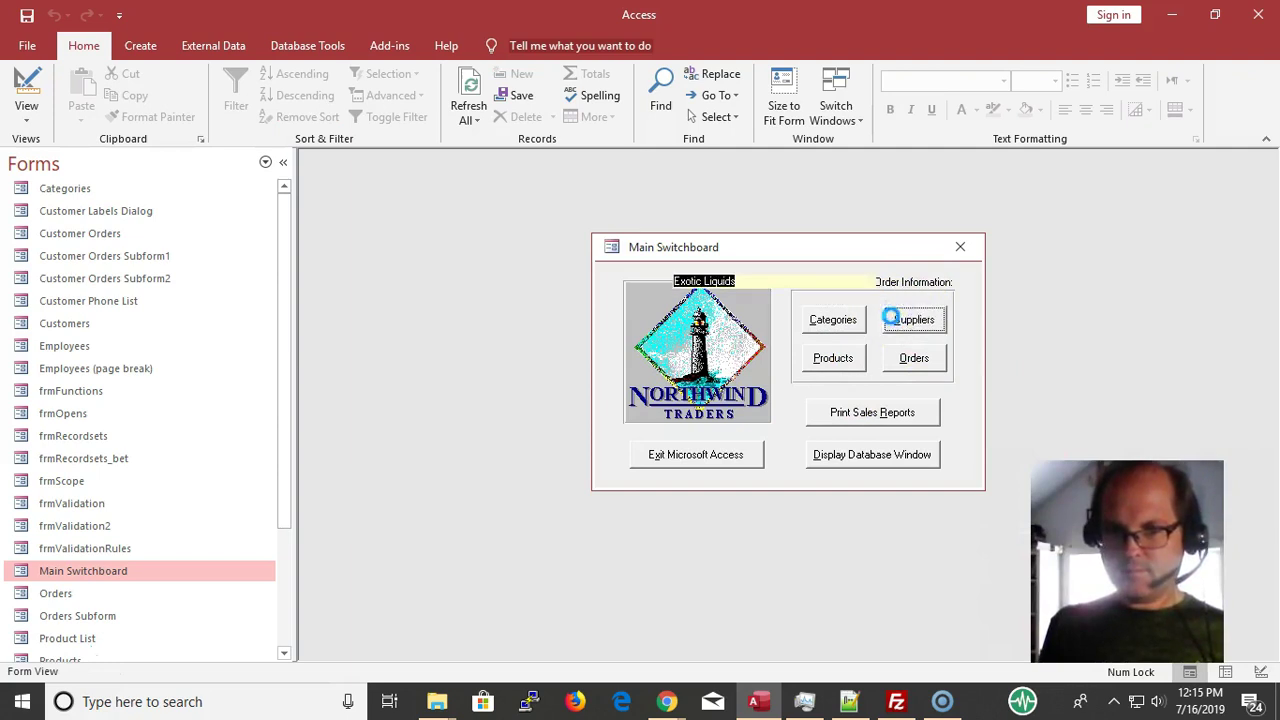
{"action": "left_click", "coordinate": [879, 316]}
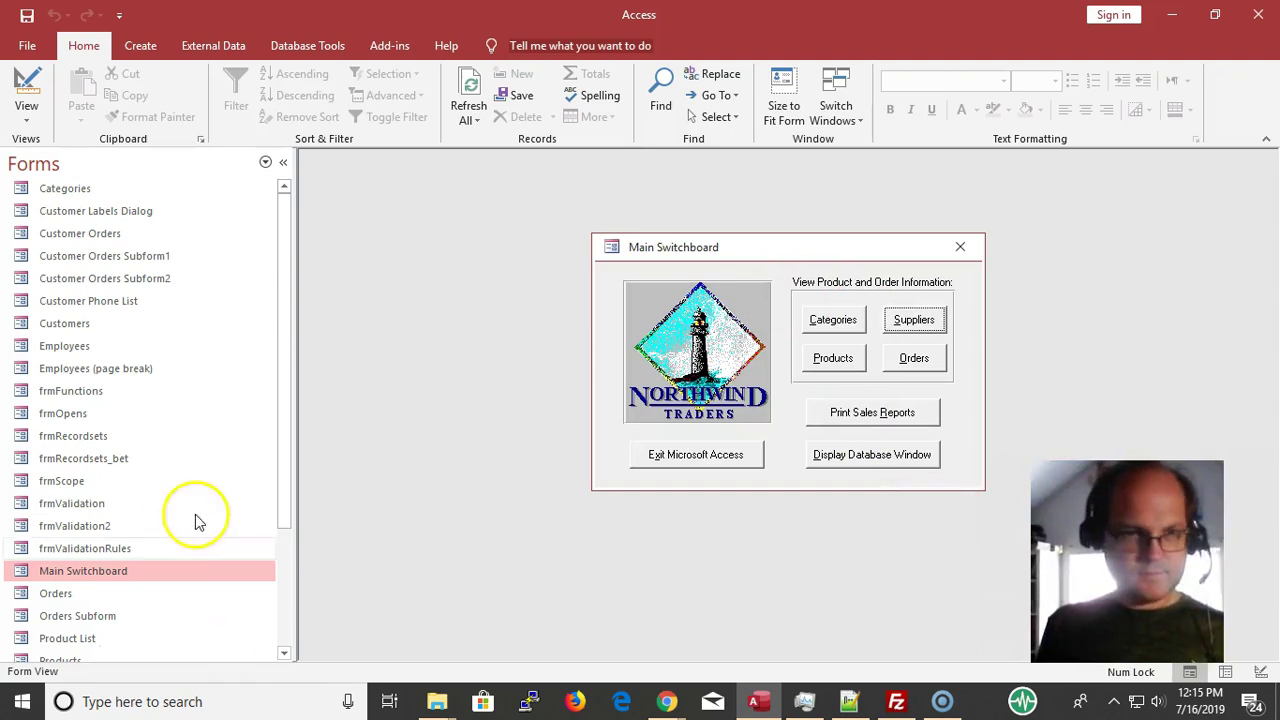
- Filter the object list to Reports, and preview and close the Sales by Year report using its preset dates 1/1/95 to 12/31/95
{"action": "left_click", "coordinate": [114, 162]}
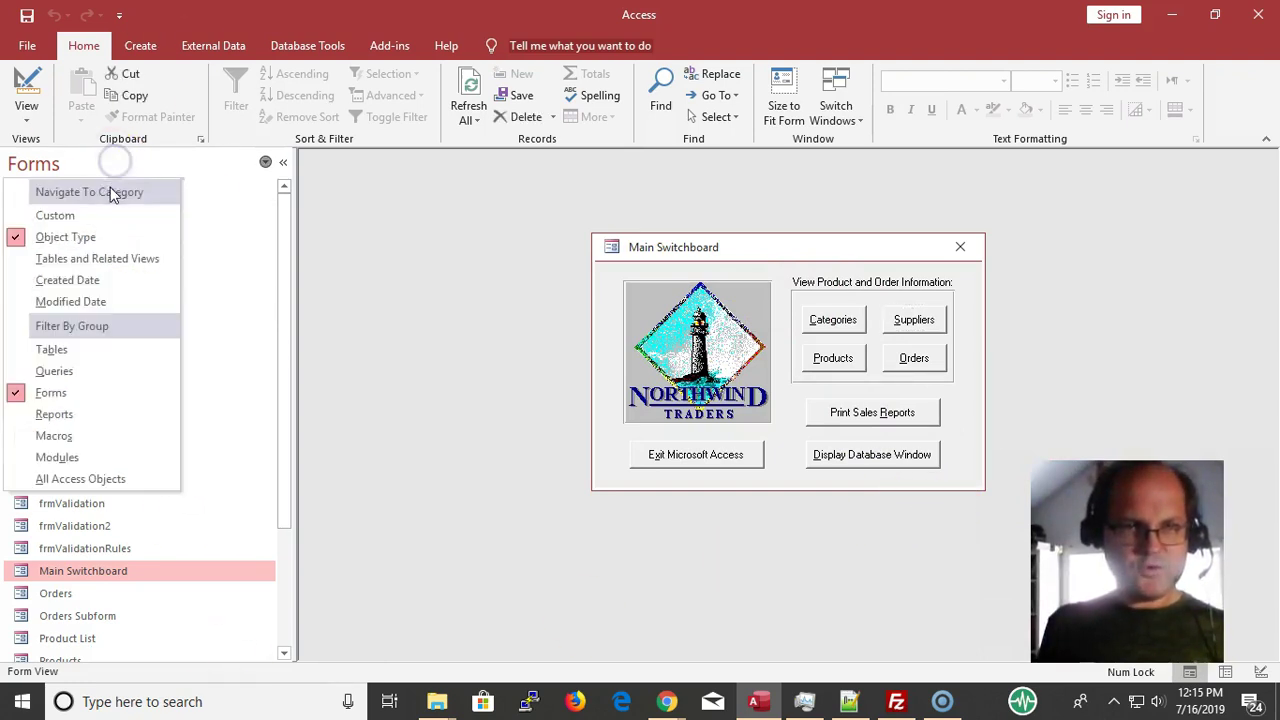
{"action": "left_click", "coordinate": [54, 414]}
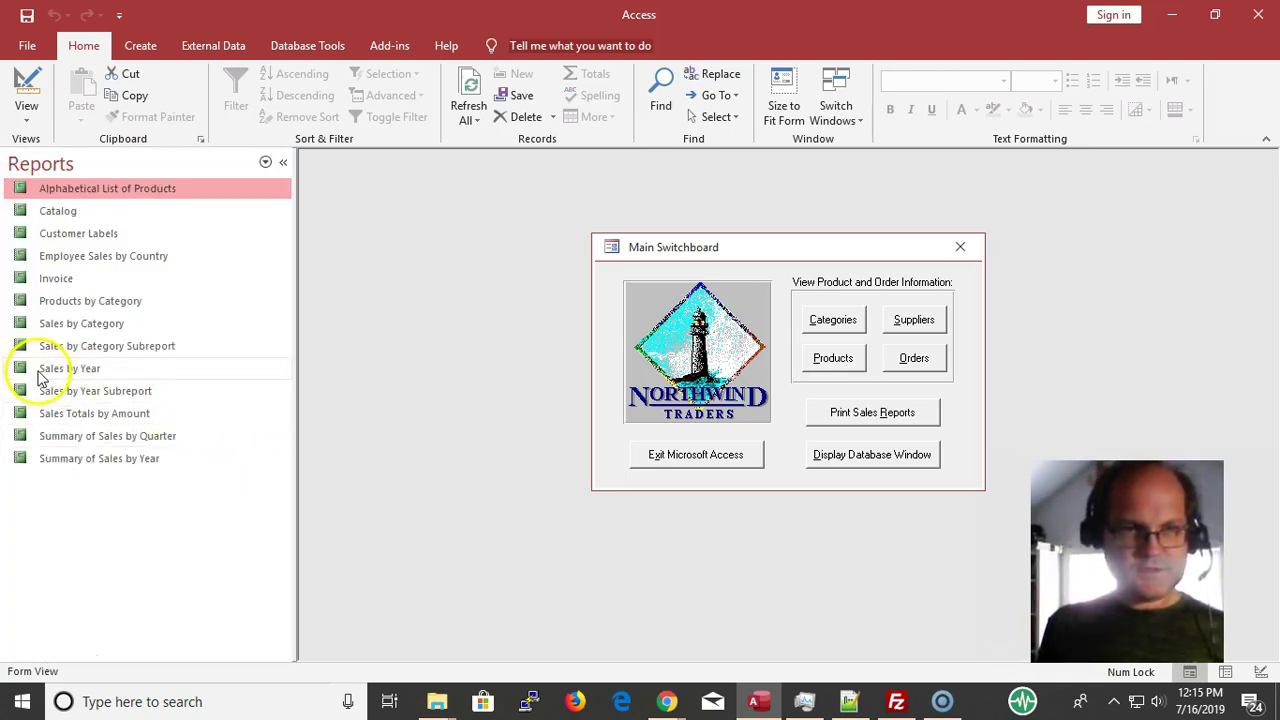
{"action": "left_click", "coordinate": [40, 375]}
{"action": "left_click", "coordinate": [65, 372]}
{"action": "double_click", "coordinate": [62, 368]}
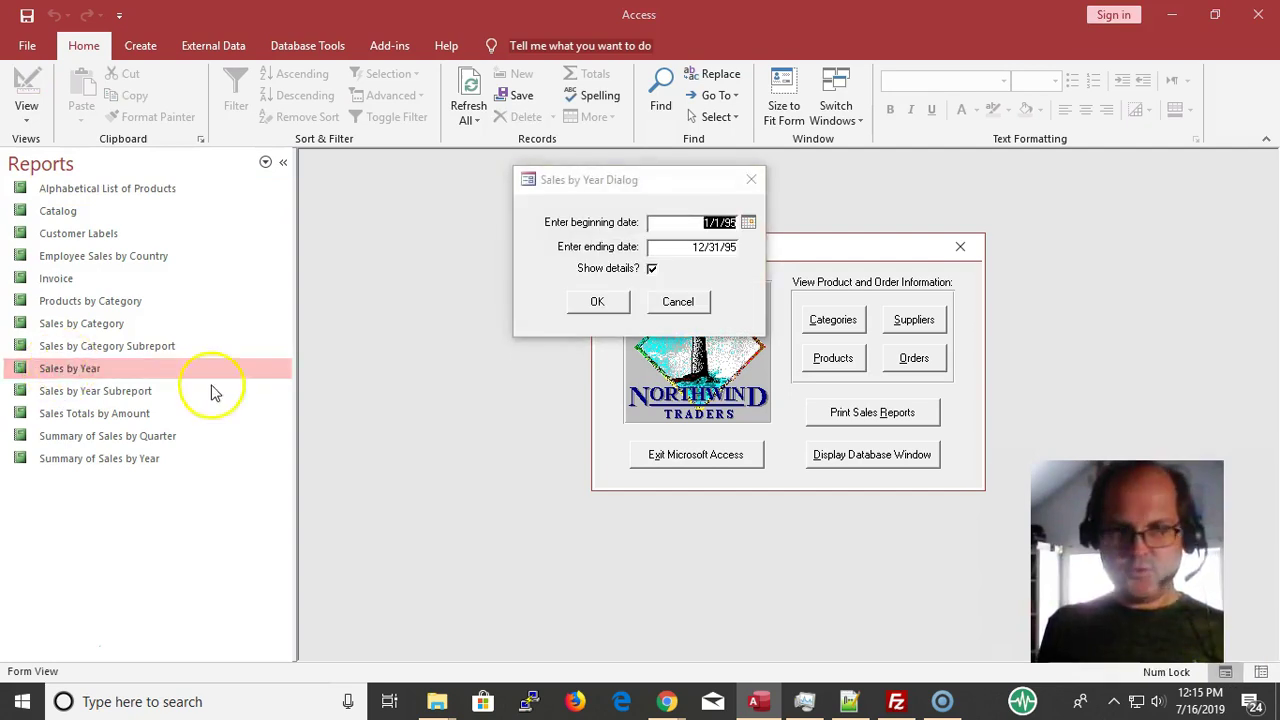
{"action": "left_click", "coordinate": [597, 302]}
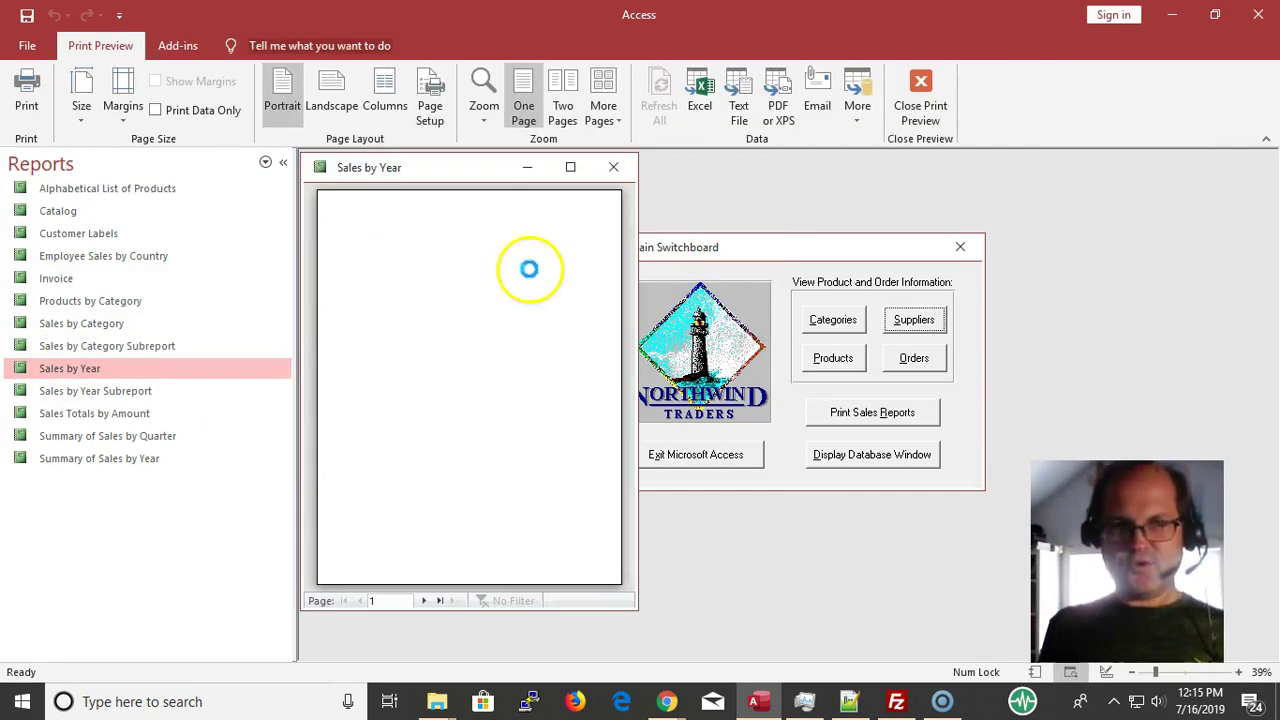
{"action": "left_click", "coordinate": [621, 164]}
- Preview the Products by Category report maximized and zoomed in, examine its category listings and close it
{"action": "left_click", "coordinate": [93, 303]}
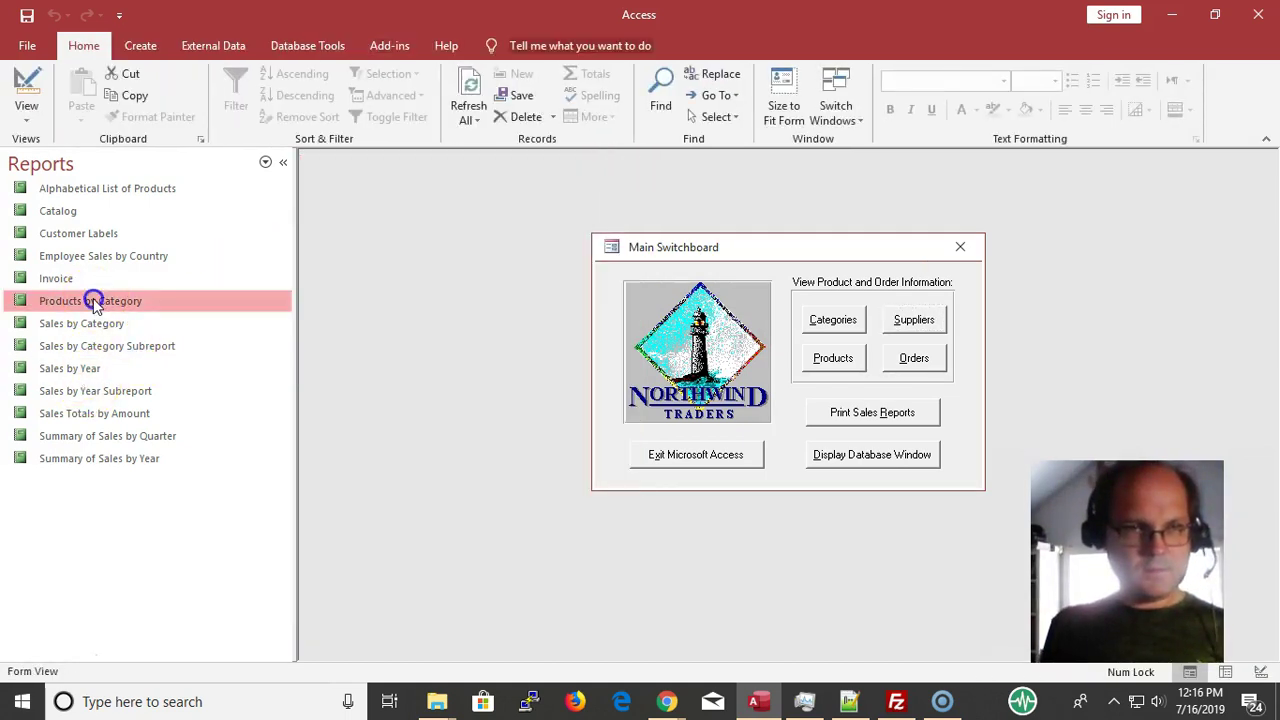
{"action": "double_click", "coordinate": [93, 303]}
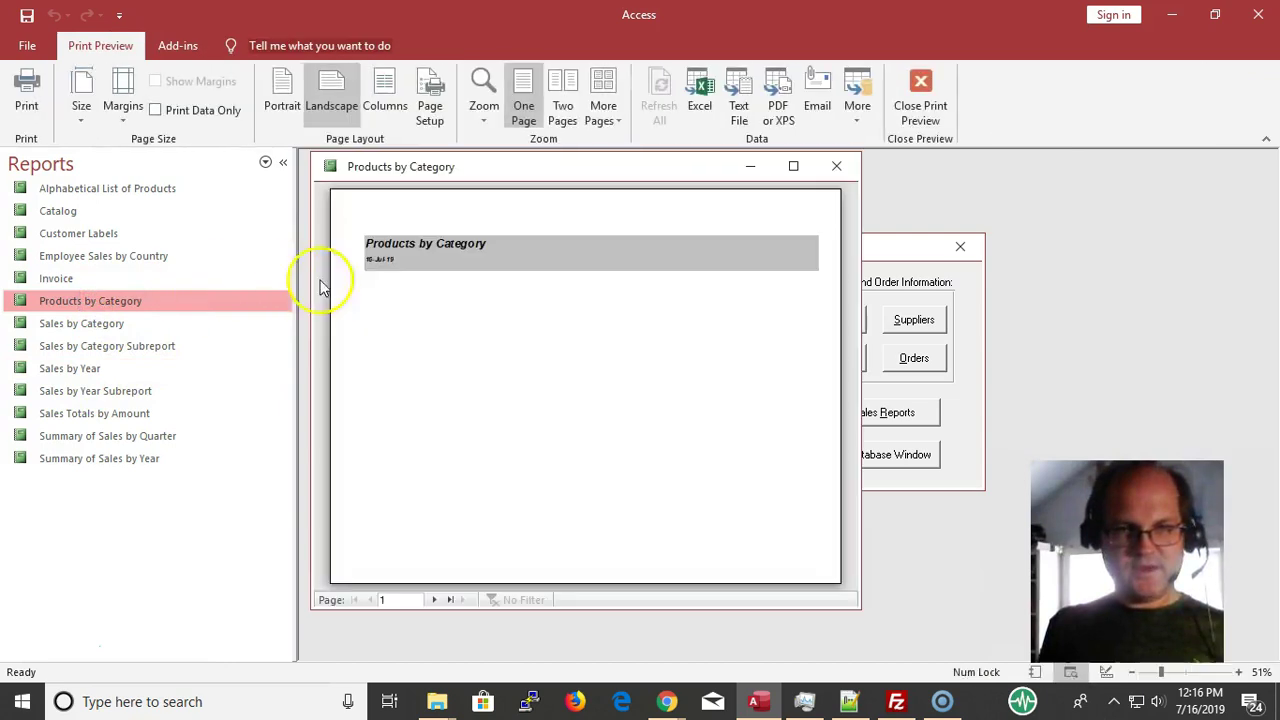
{"action": "double_click", "coordinate": [624, 170]}
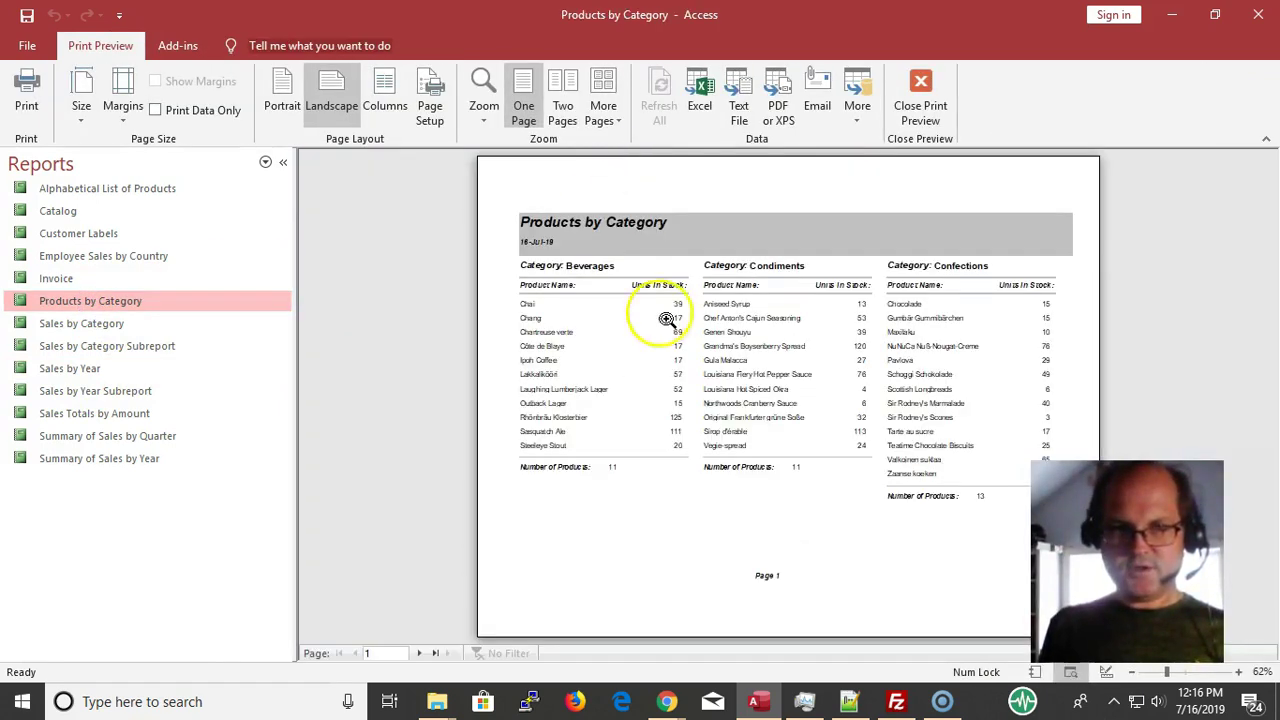
{"action": "left_click", "coordinate": [630, 327]}
{"action": "scroll", "coordinate": [612, 335], "scroll_direction": "up", "scroll_amount": 1}
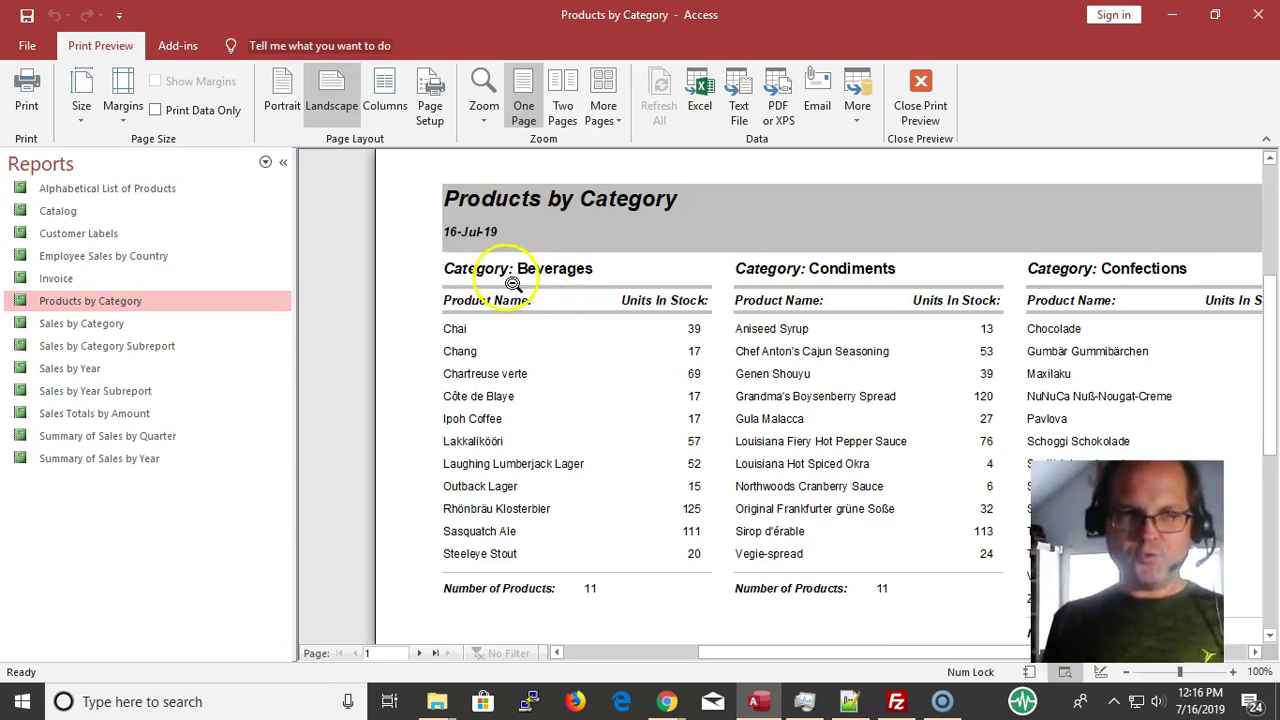
{"action": "scroll", "coordinate": [517, 283], "scroll_direction": "up", "scroll_amount": 3}
{"action": "scroll", "coordinate": [560, 293], "scroll_direction": "down", "scroll_amount": 2}
{"action": "scroll", "coordinate": [553, 285], "scroll_direction": "up", "scroll_amount": 1}
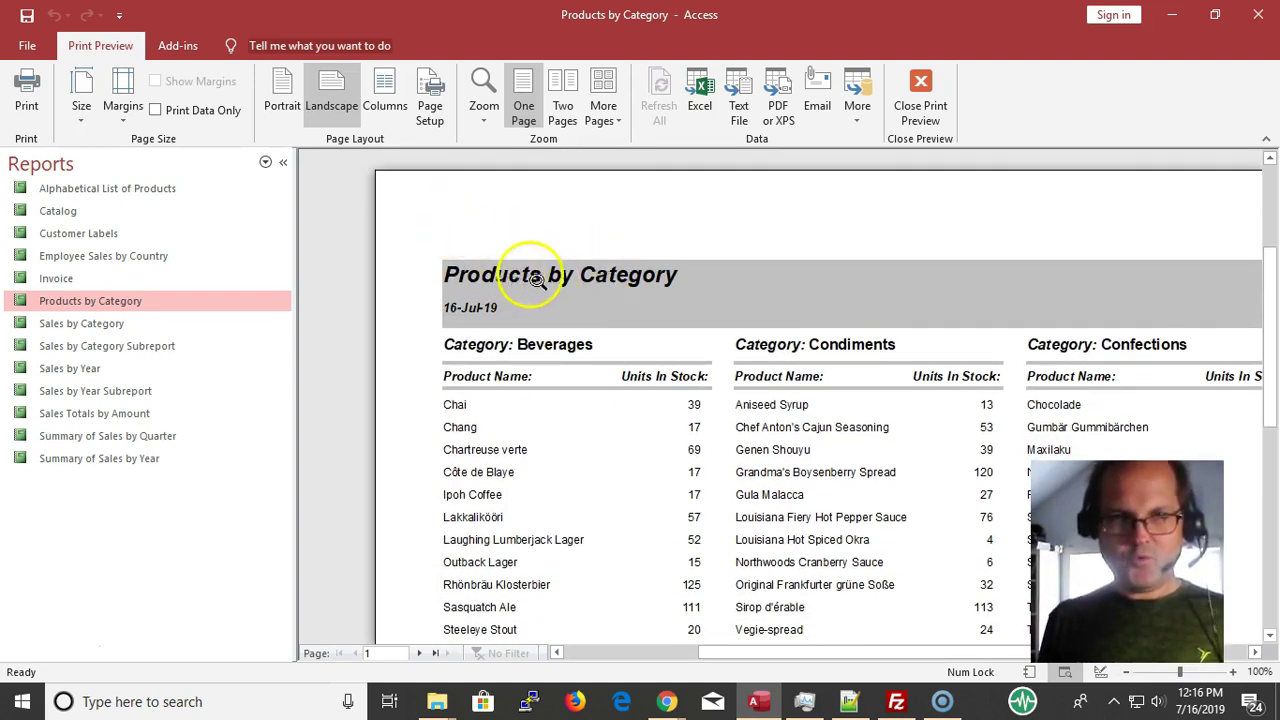
{"action": "scroll", "coordinate": [557, 238], "scroll_direction": "down", "scroll_amount": 1}
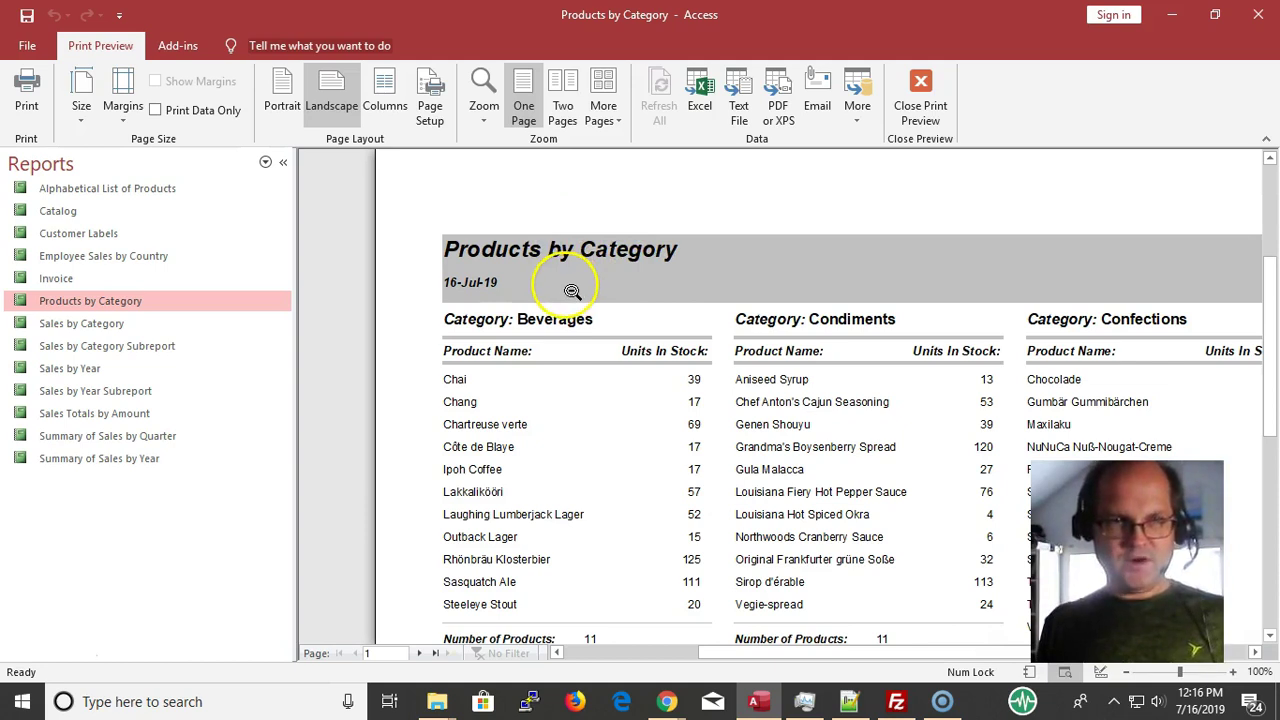
{"action": "key", "text": "Escape"}
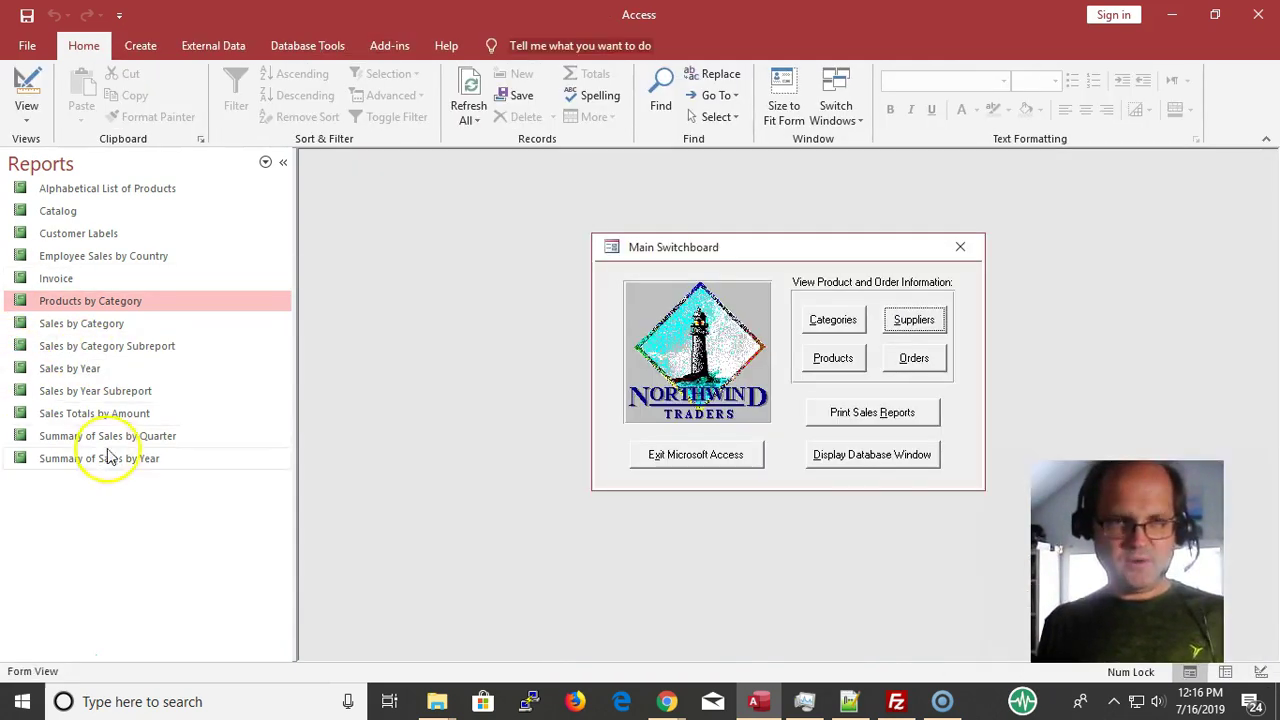
- Preview the Summary of Sales by Quarter report maximized and zoomed in, and close it
{"action": "left_click", "coordinate": [79, 438]}
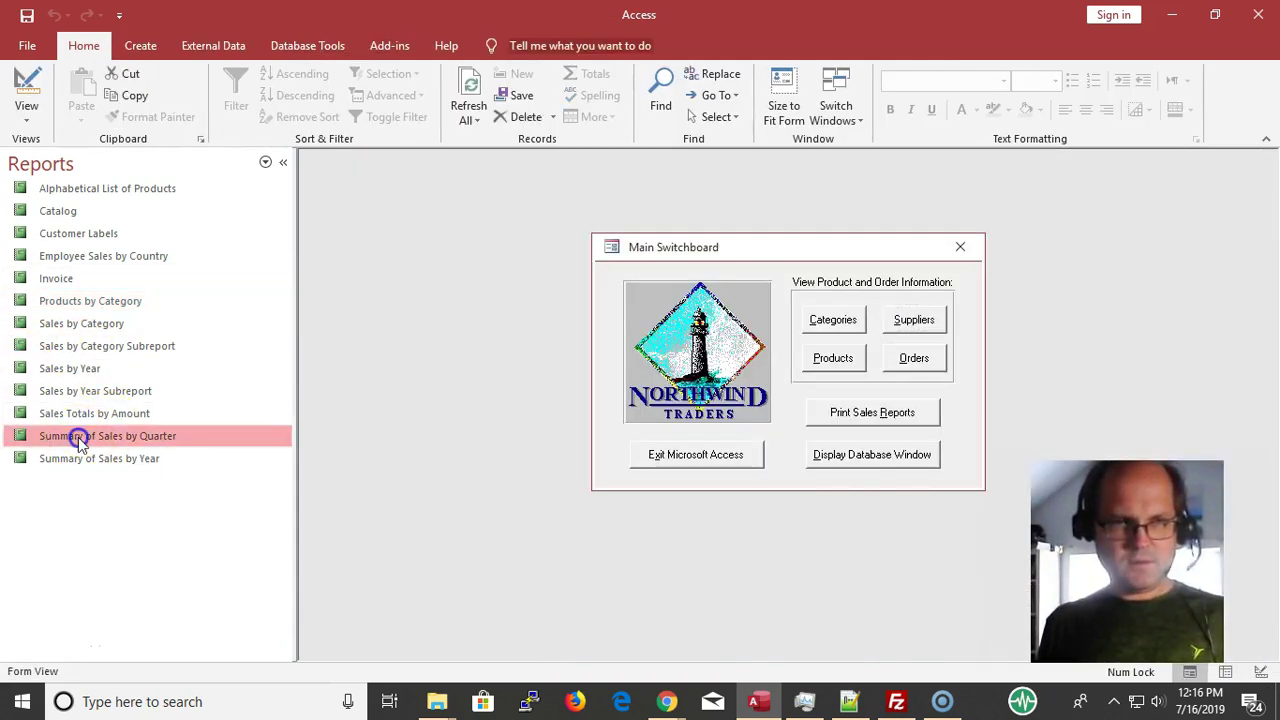
{"action": "double_click", "coordinate": [80, 443]}
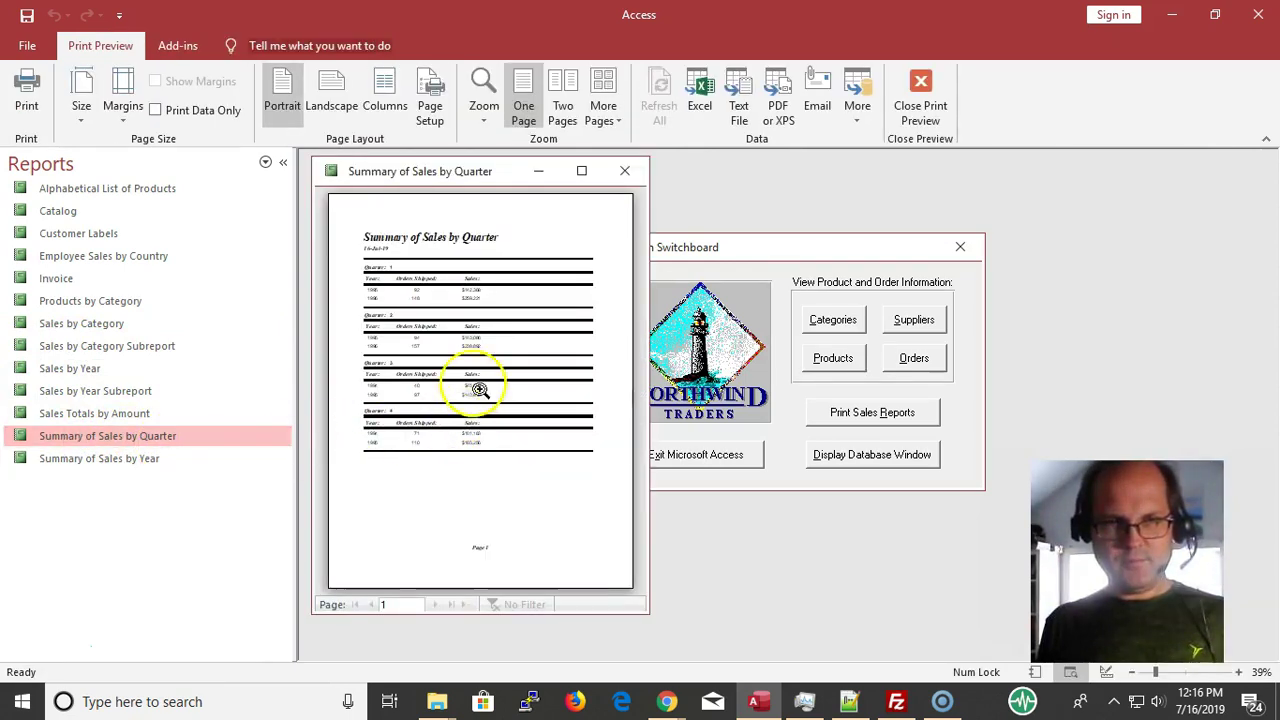
{"action": "double_click", "coordinate": [469, 180]}
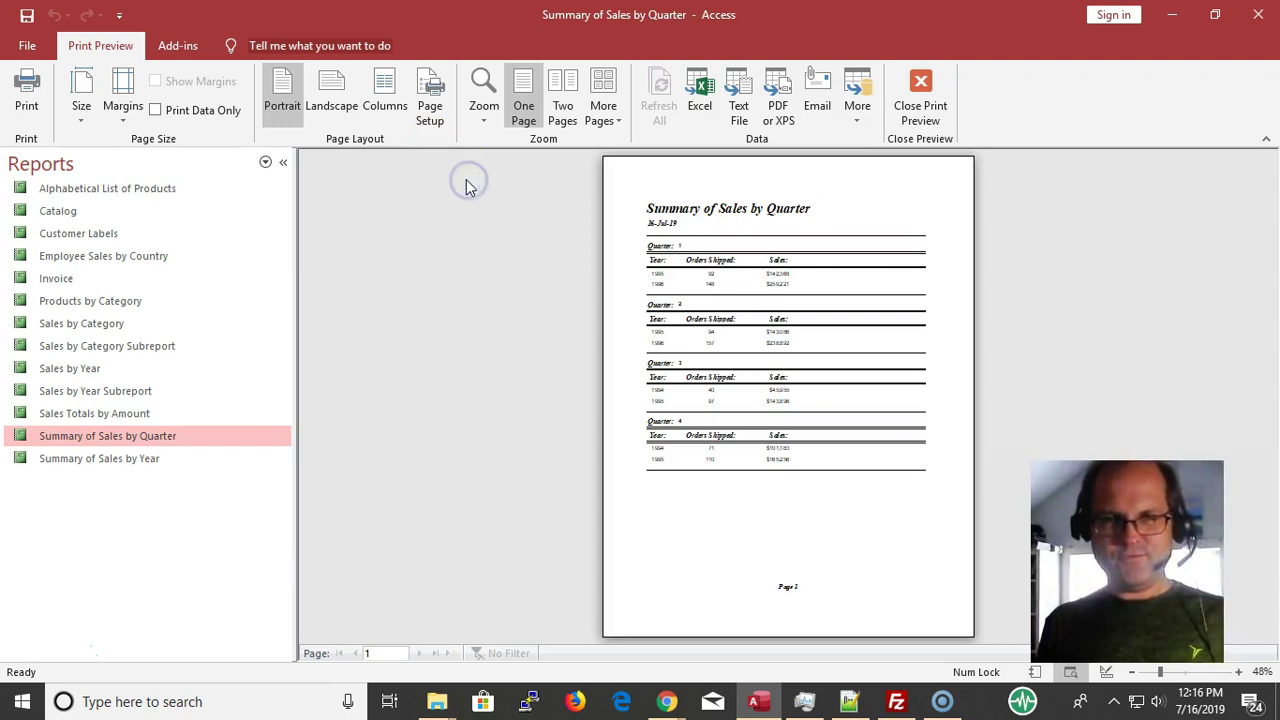
{"action": "left_click", "coordinate": [640, 305]}
{"action": "scroll", "coordinate": [666, 363], "scroll_direction": "up", "scroll_amount": 2}
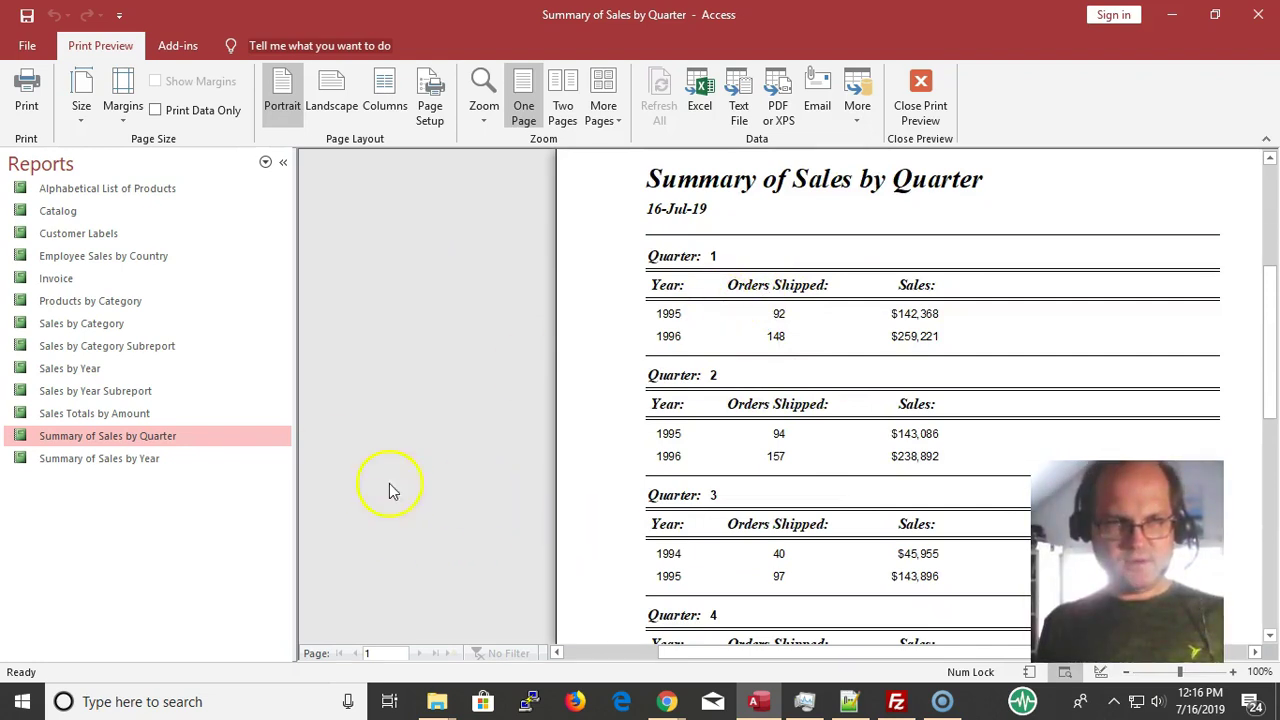
{"action": "key", "text": "Escape"}
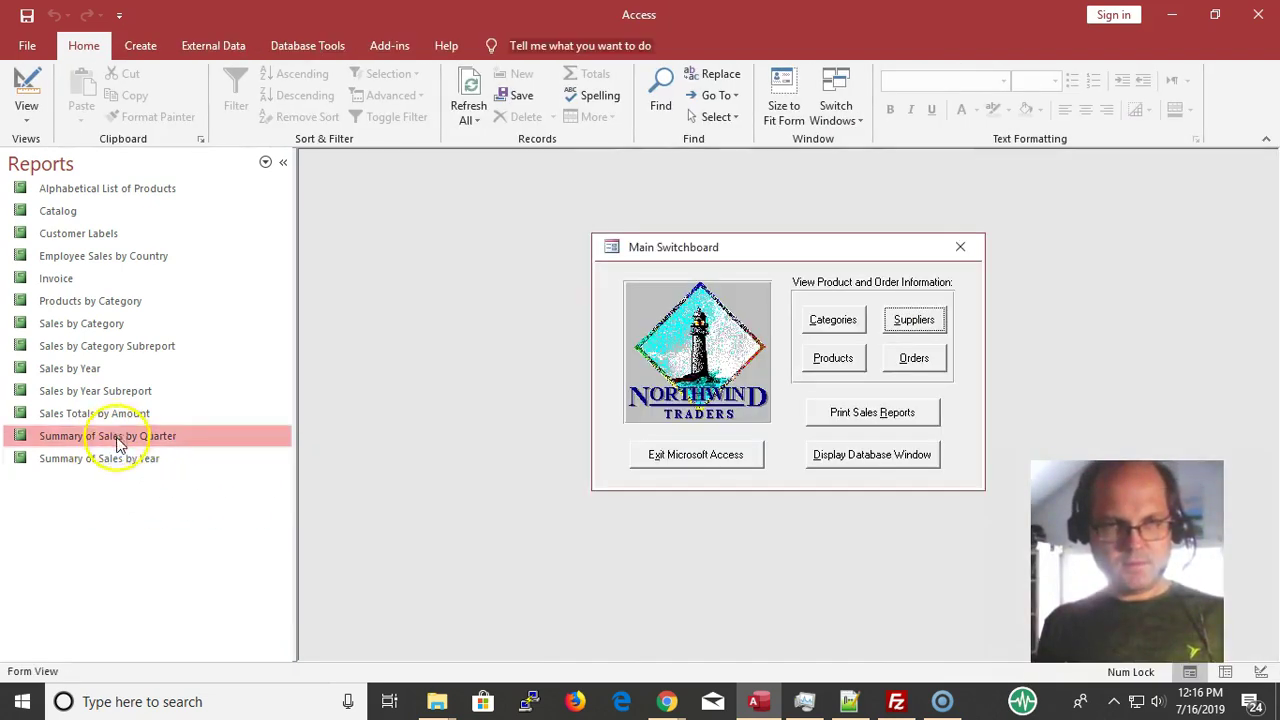
- Preview the Summary of Sales by Year report, examine its sections down to 1996 and close it
{"action": "left_click", "coordinate": [144, 460]}
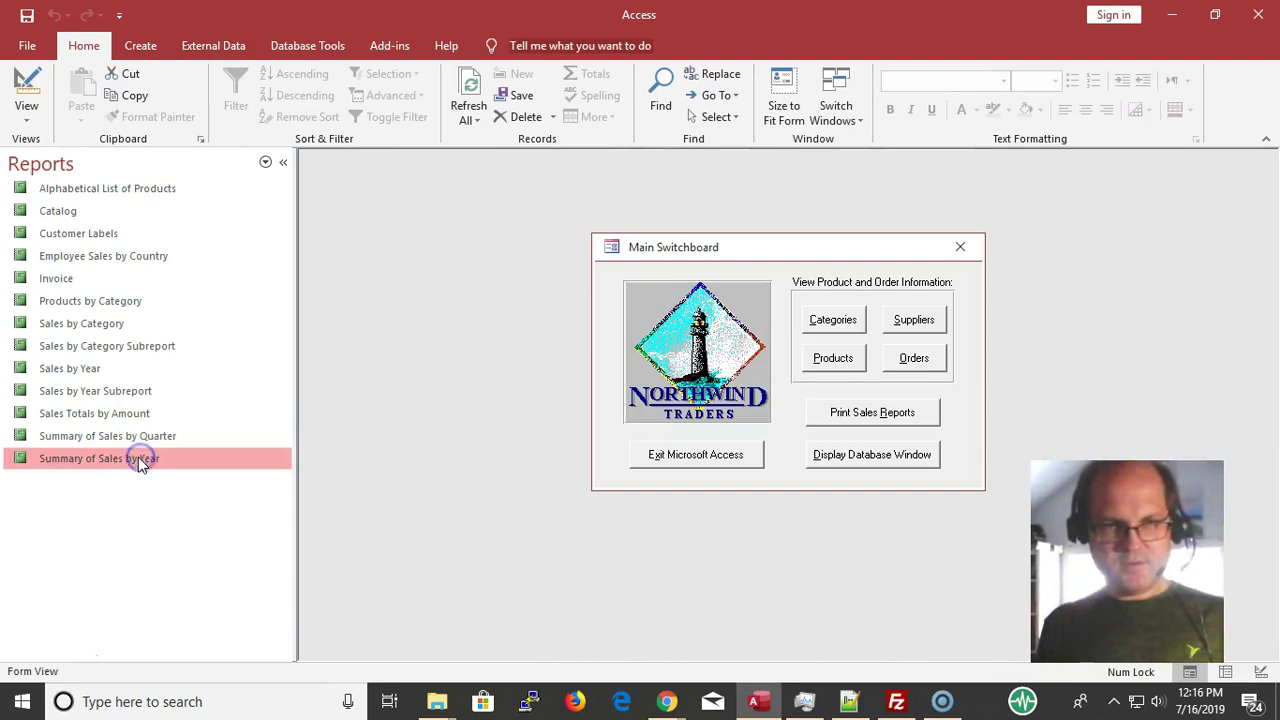
{"action": "double_click", "coordinate": [138, 458]}
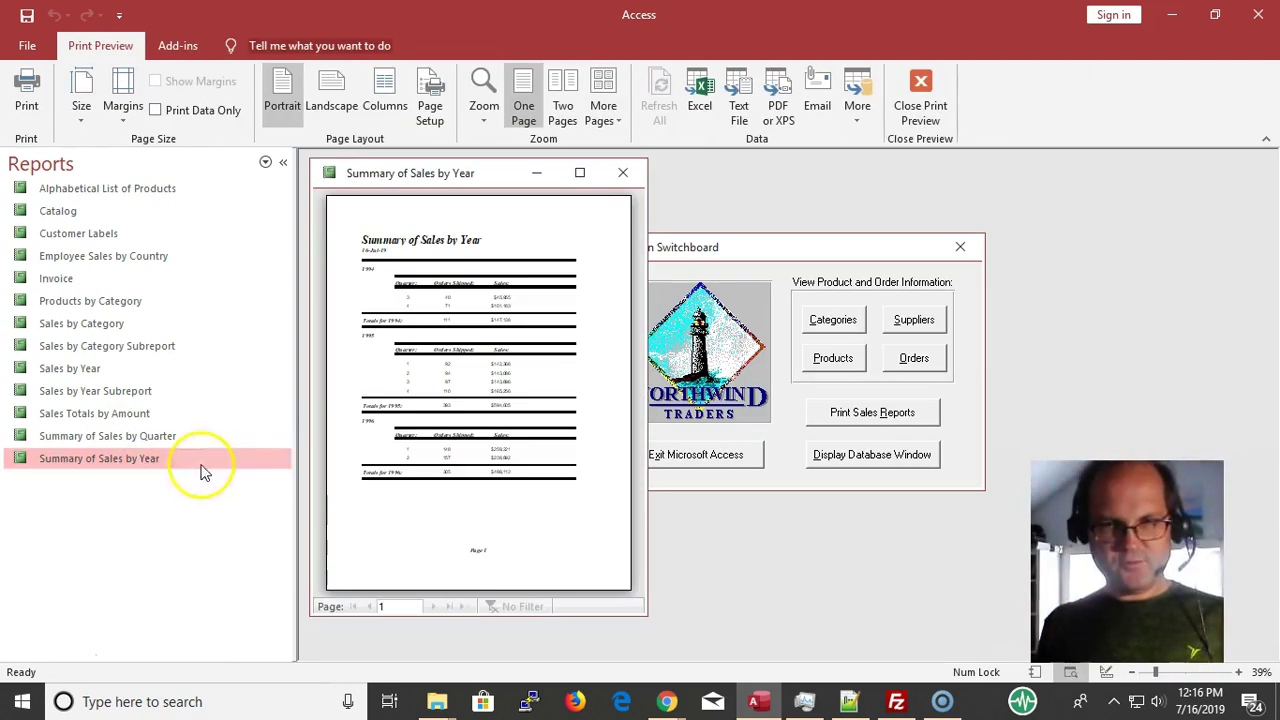
{"action": "double_click", "coordinate": [419, 173]}
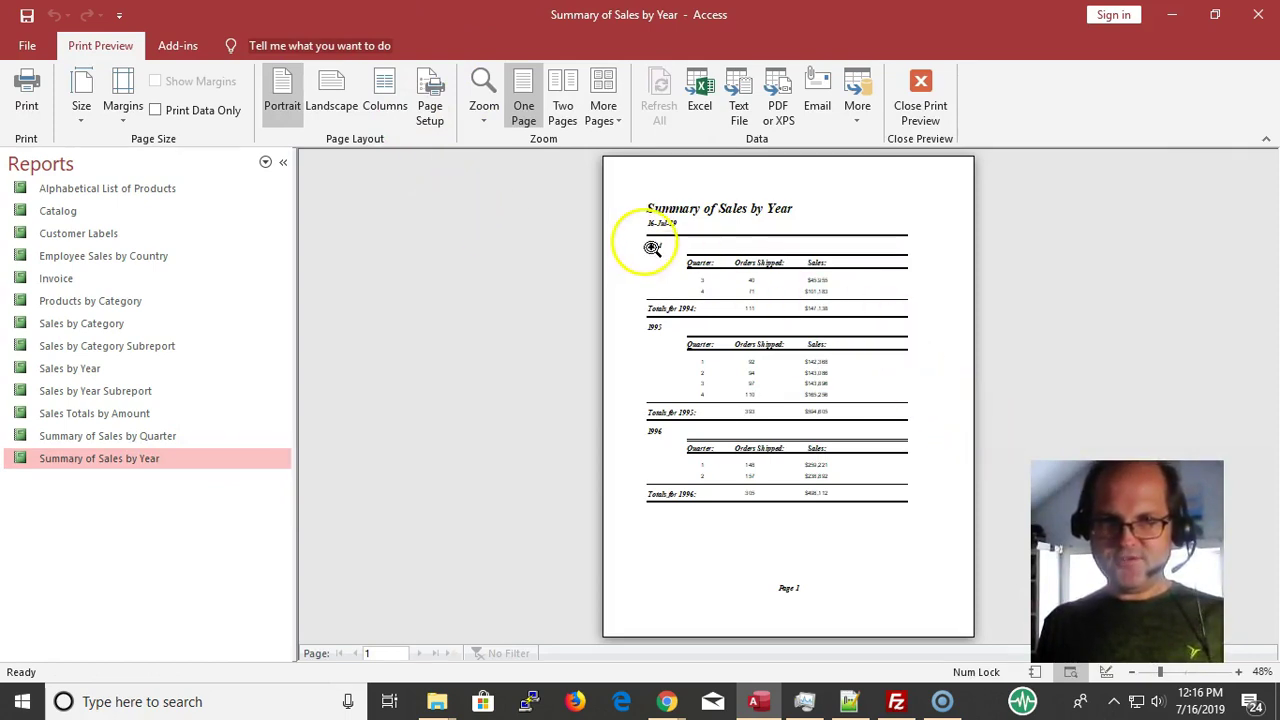
{"action": "left_click", "coordinate": [622, 252]}
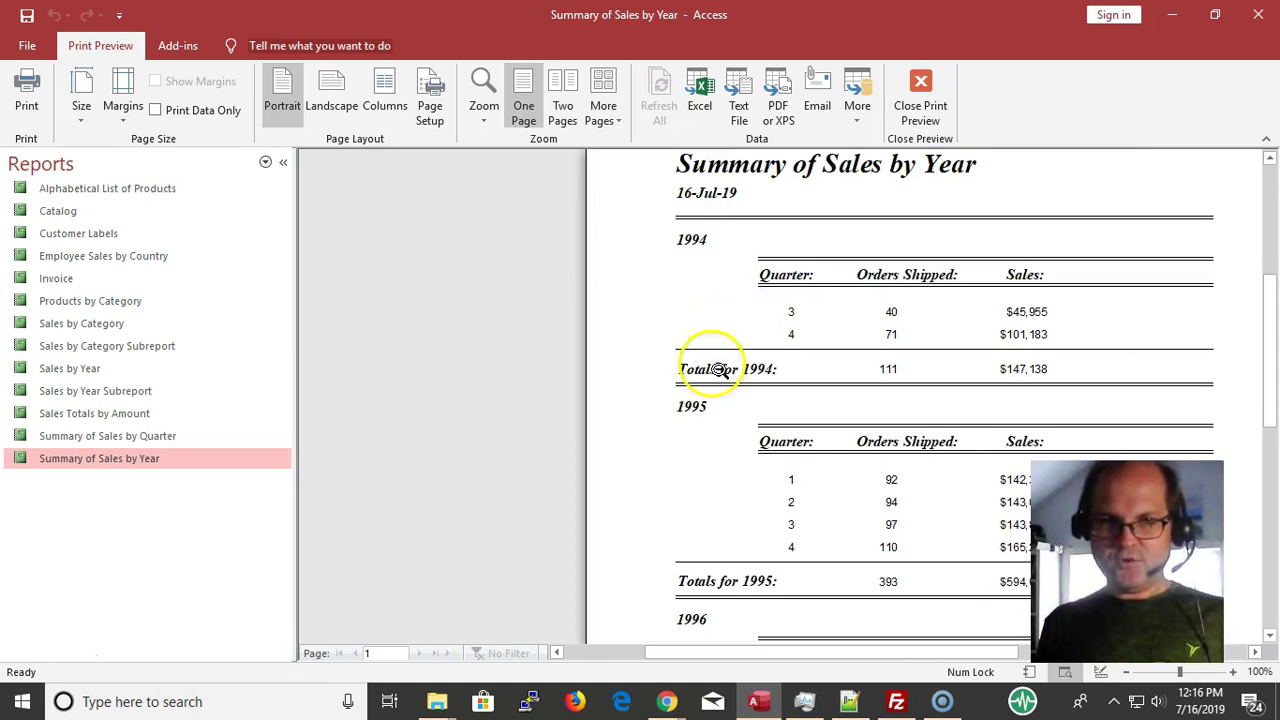
{"action": "scroll", "coordinate": [715, 380], "scroll_direction": "down", "scroll_amount": 3}
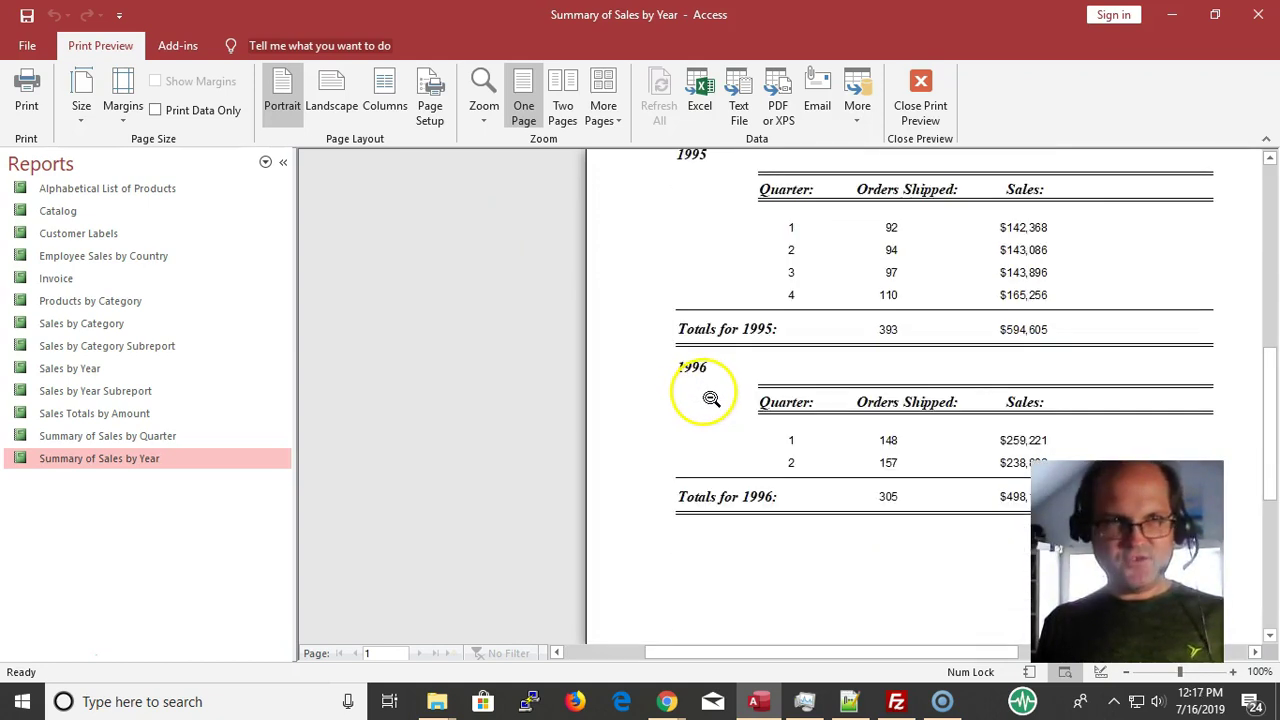
{"action": "key", "text": "Escape"}
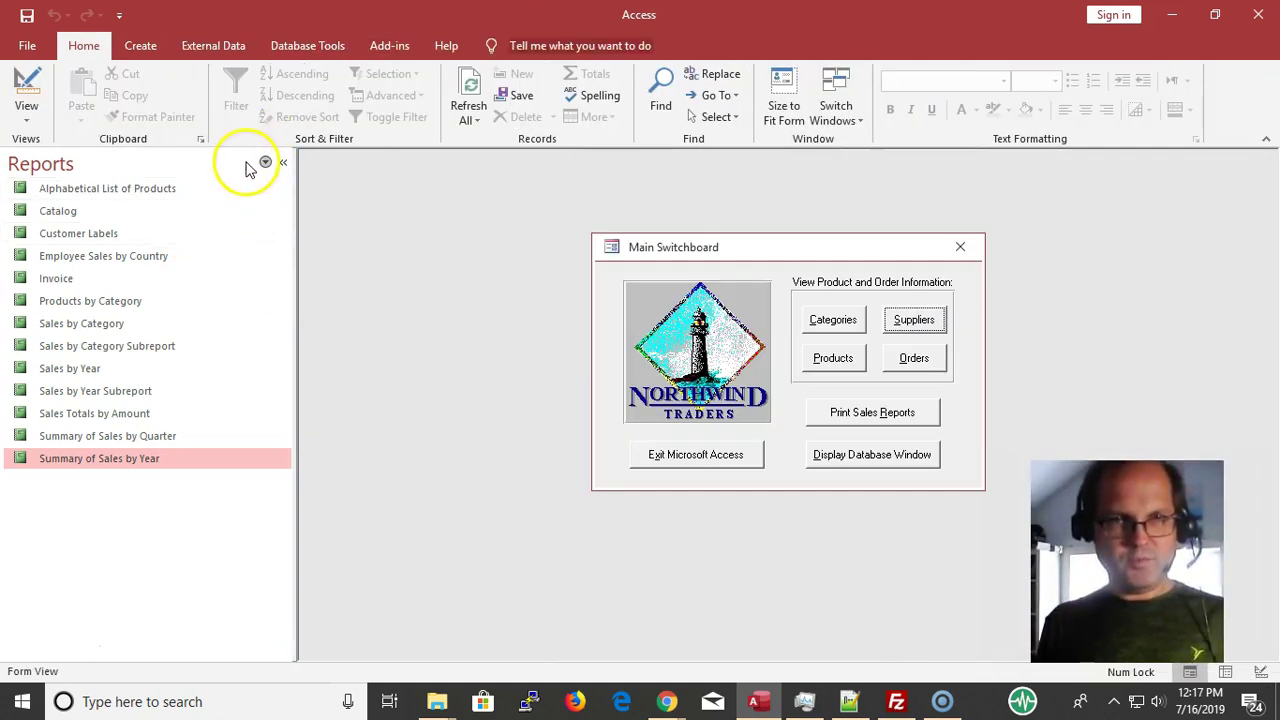
- Filter the object list to Macros and select the Customers and Employees (page break) macros in turn
{"action": "left_click", "coordinate": [264, 163]}
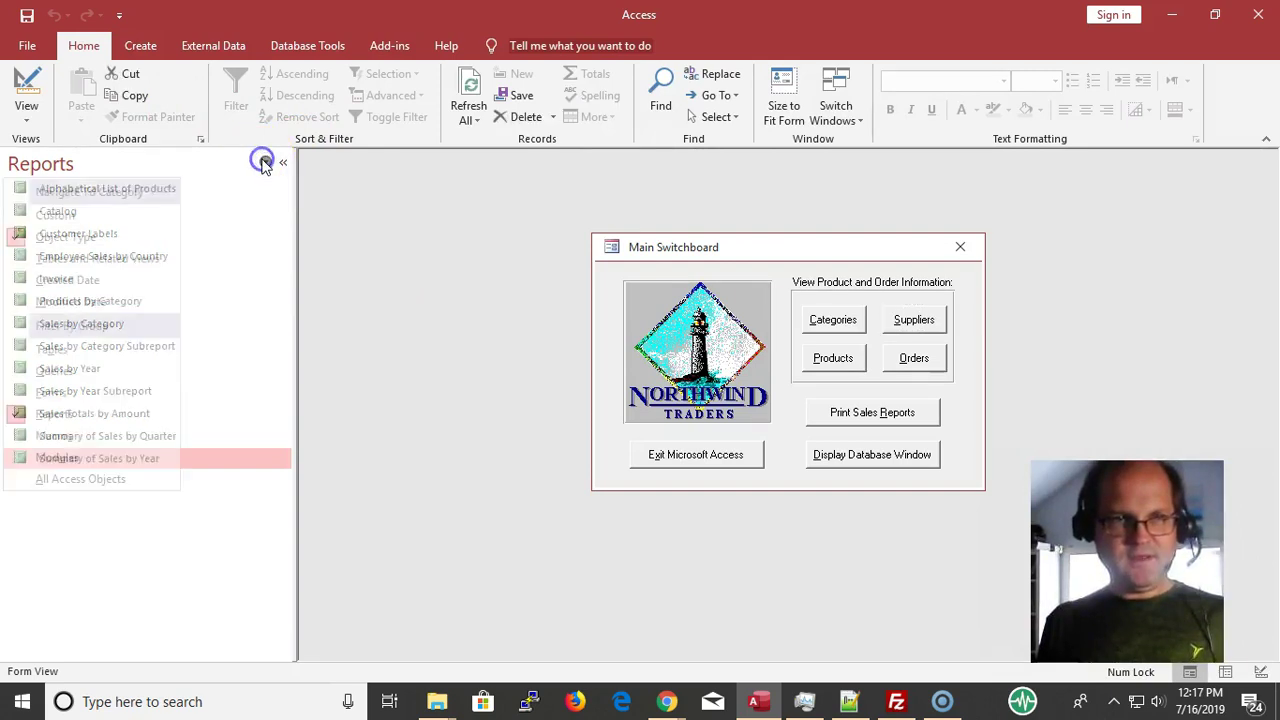
{"action": "left_click", "coordinate": [90, 440]}
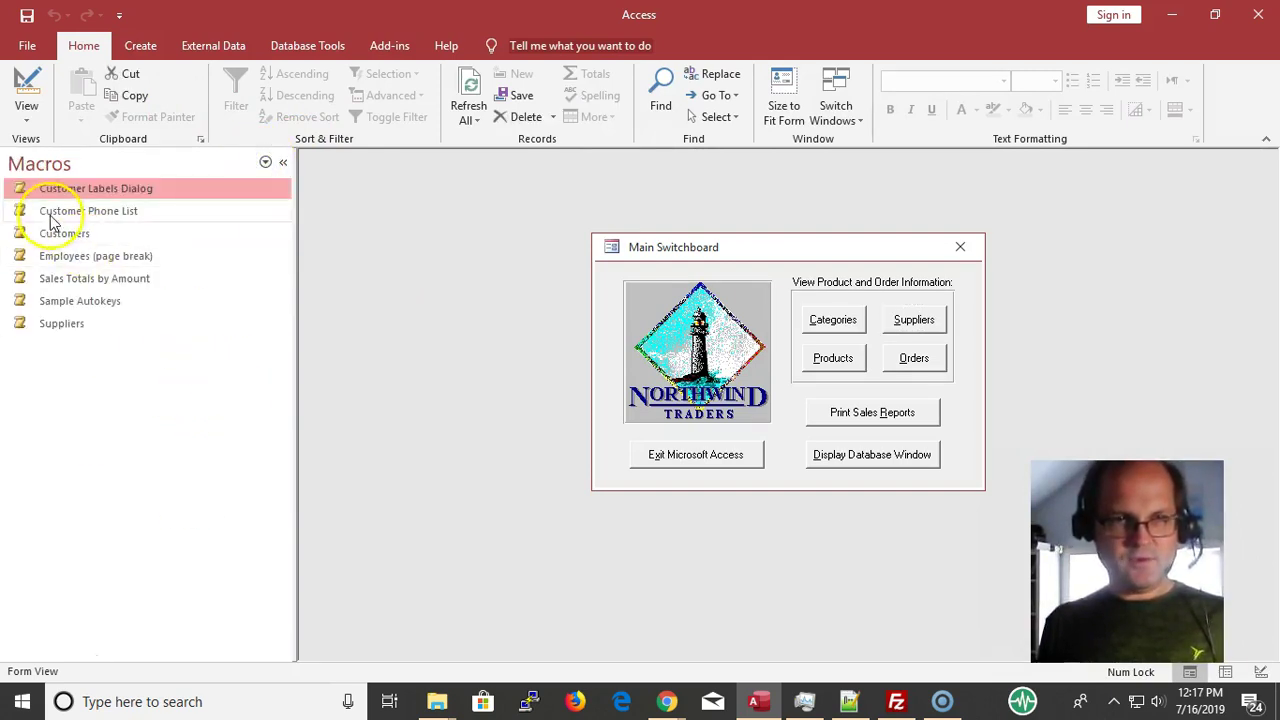
{"action": "left_click", "coordinate": [78, 240]}
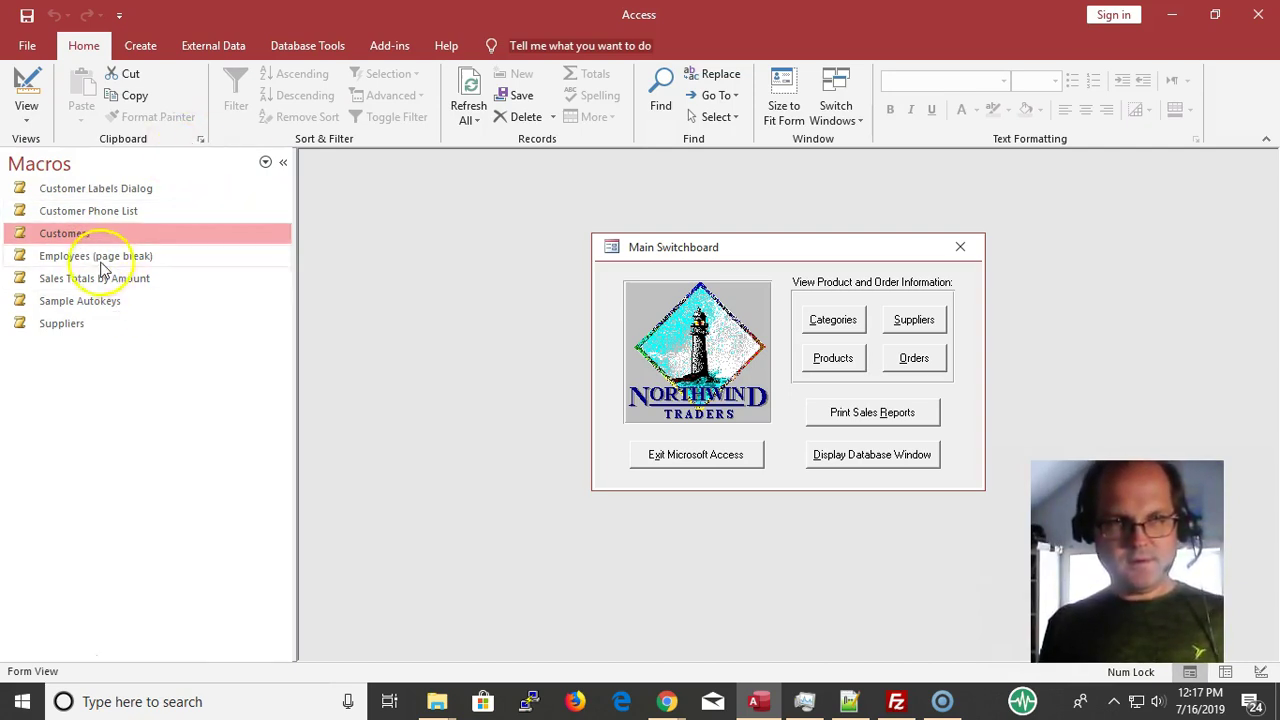
{"action": "left_click", "coordinate": [88, 264]}
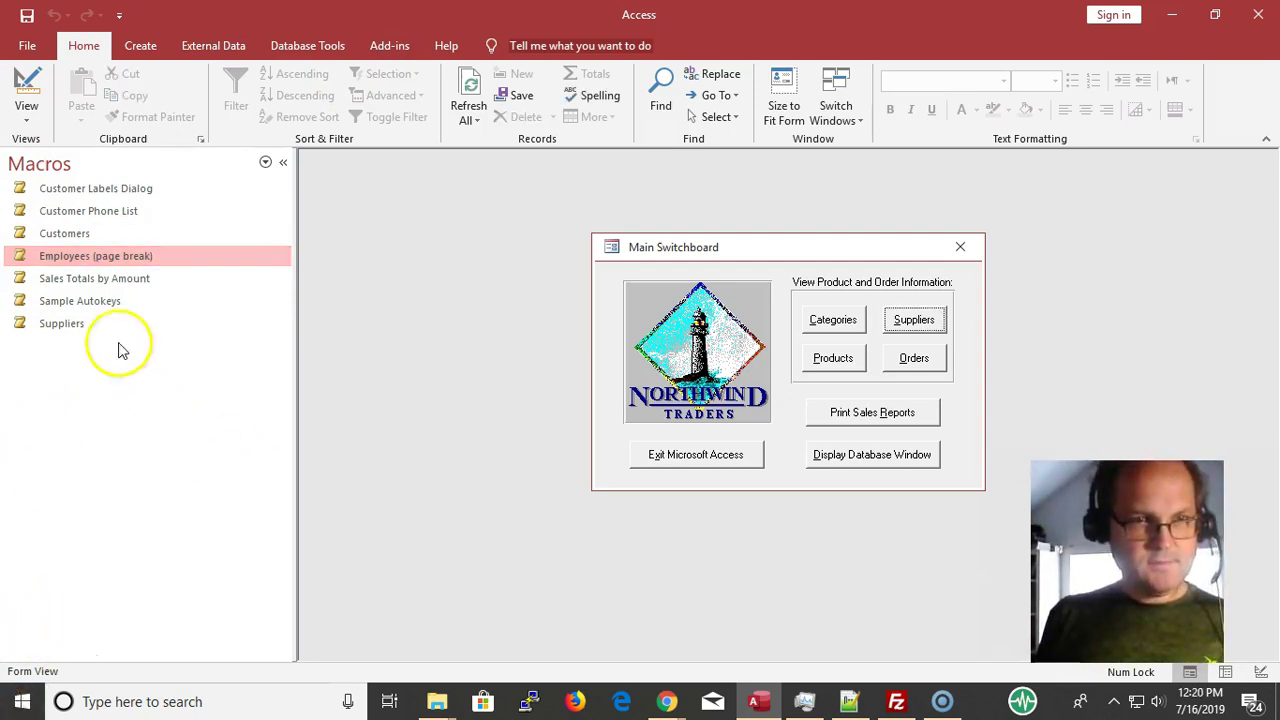
- Filter the object list to Modules and open the code of the modRecordsets module
{"action": "left_click", "coordinate": [104, 162]}
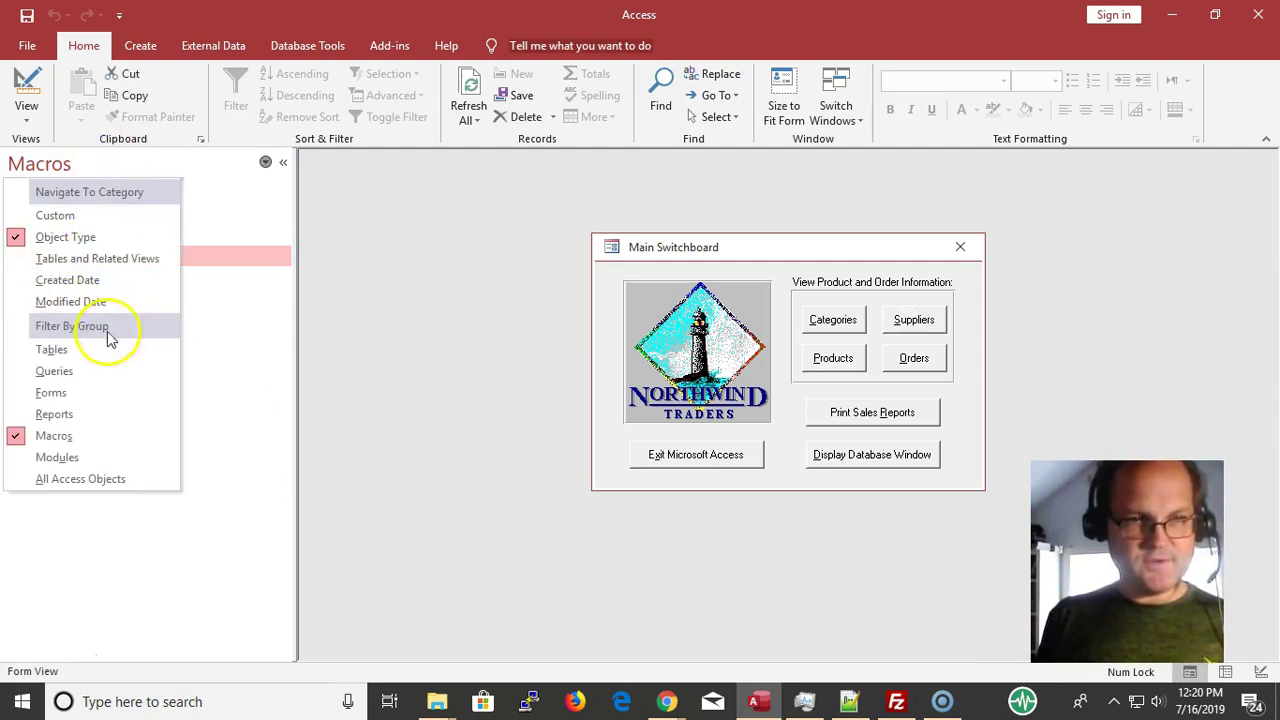
{"action": "left_click", "coordinate": [95, 457]}
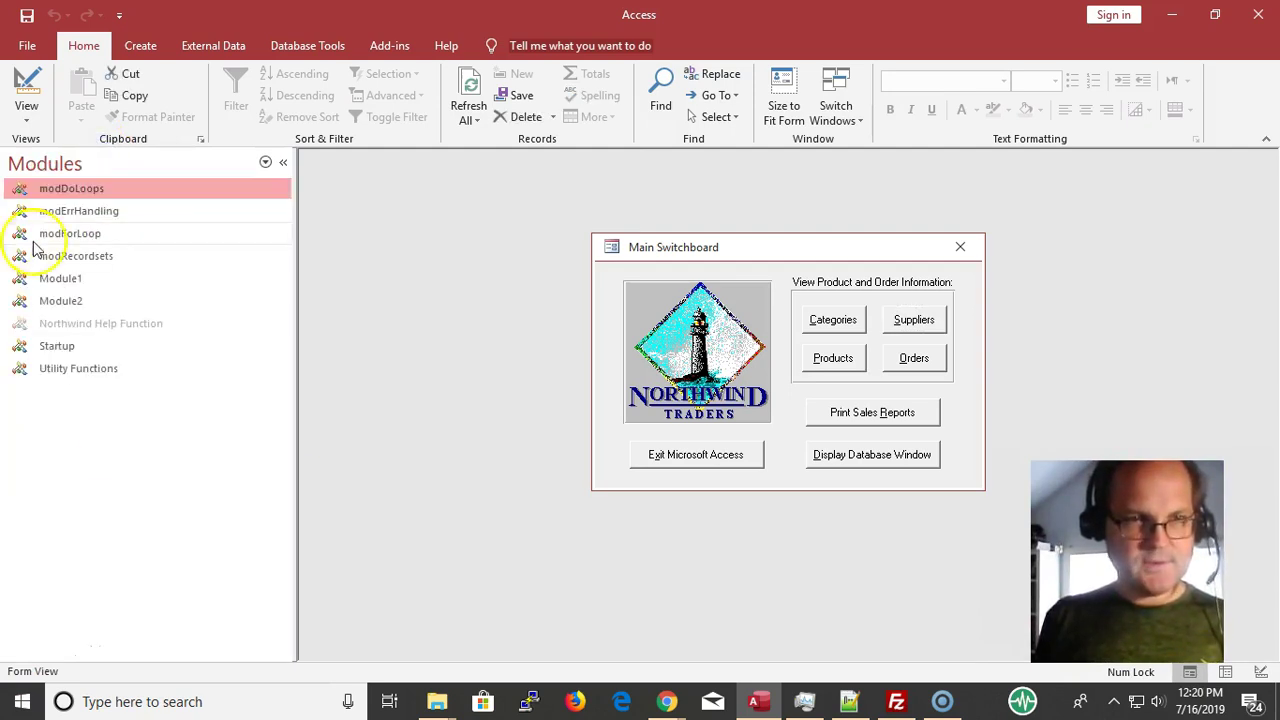
{"action": "left_click", "coordinate": [108, 256]}
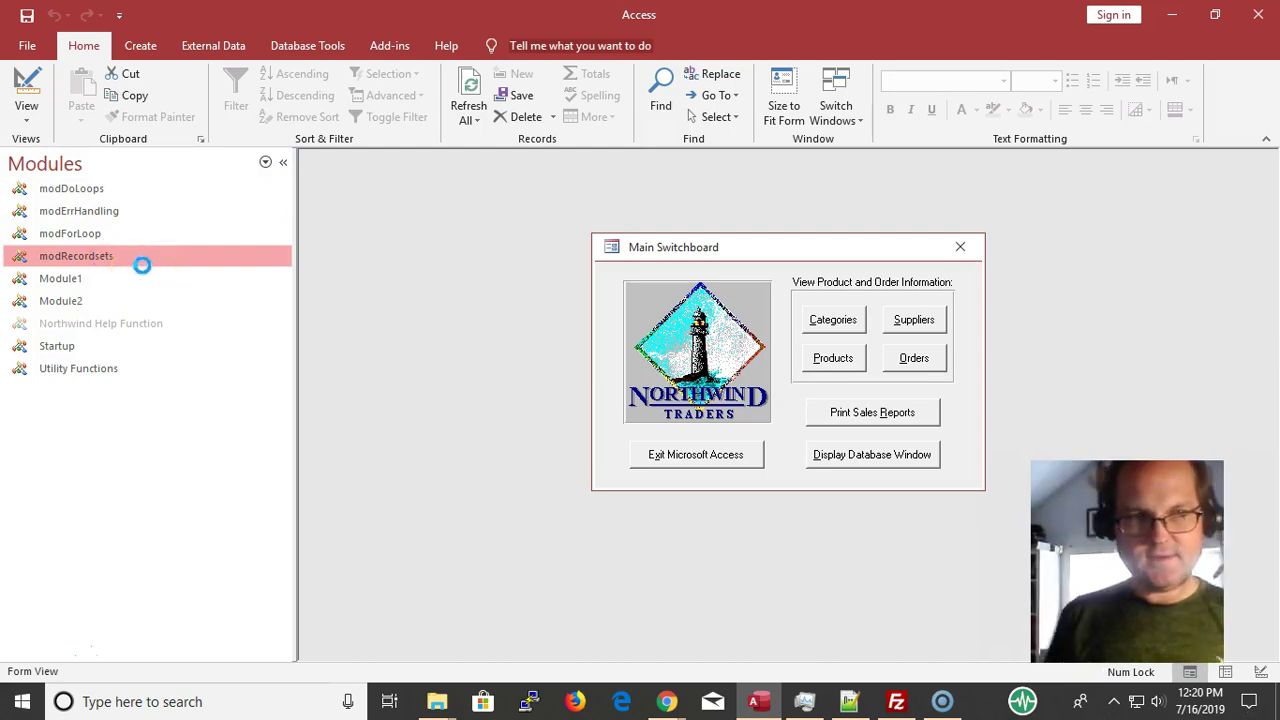
{"action": "double_click", "coordinate": [160, 262]}
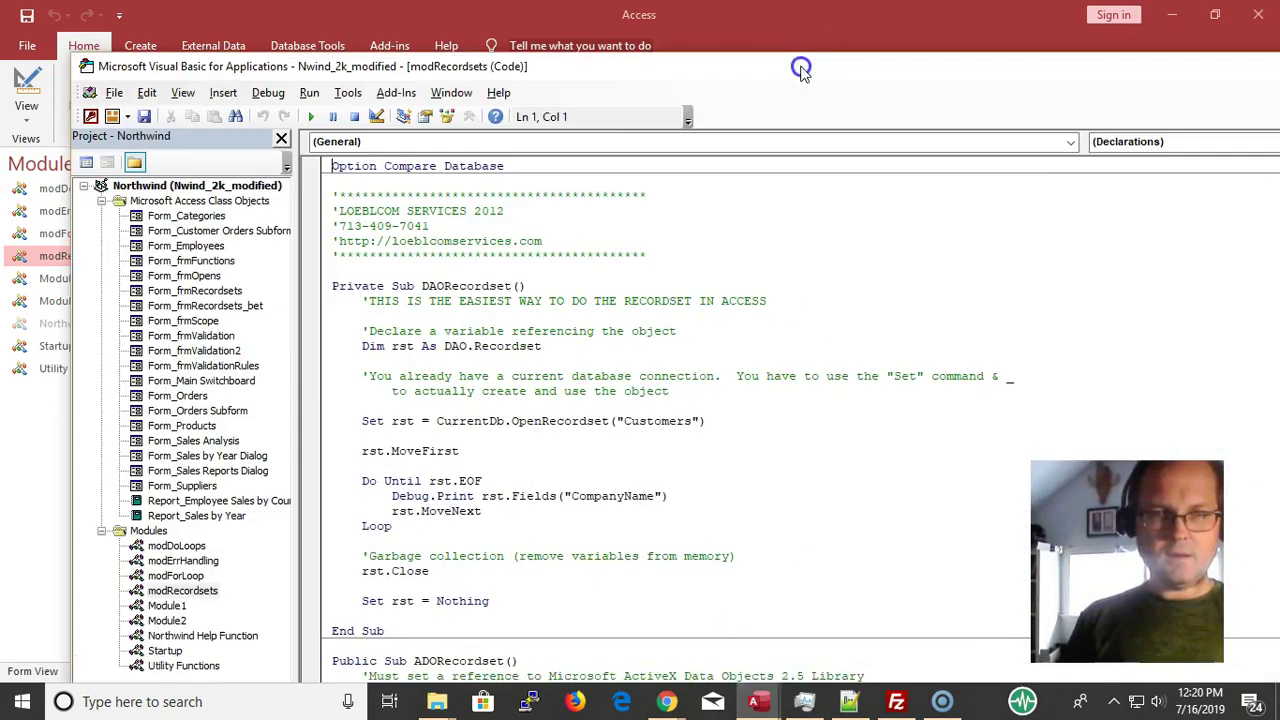
- Examine the DAORecordset and ADORecordset procedures in the modRecordsets code, with the Access window restored down from full screen
{"action": "left_click_drag", "start_coordinate": [801, 68], "coordinate": [710, 48]}
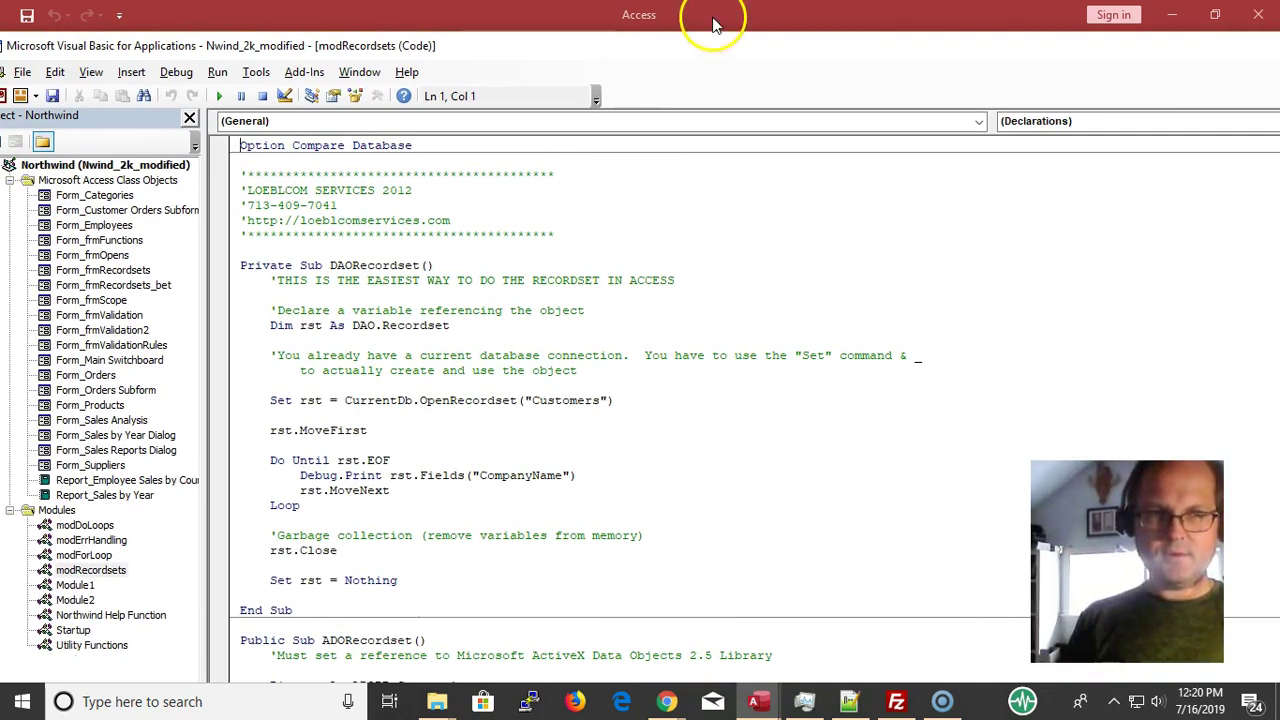
{"action": "double_click", "coordinate": [713, 24]}
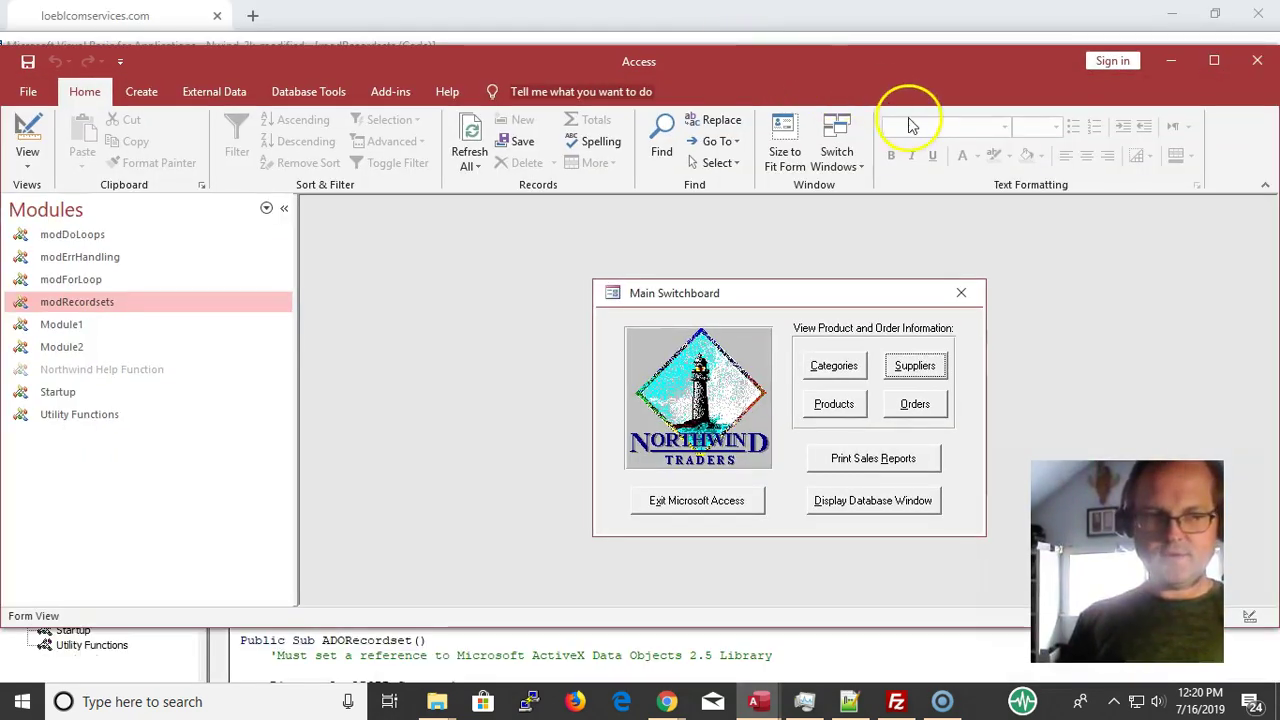
{"action": "key", "text": "alt+F11"}
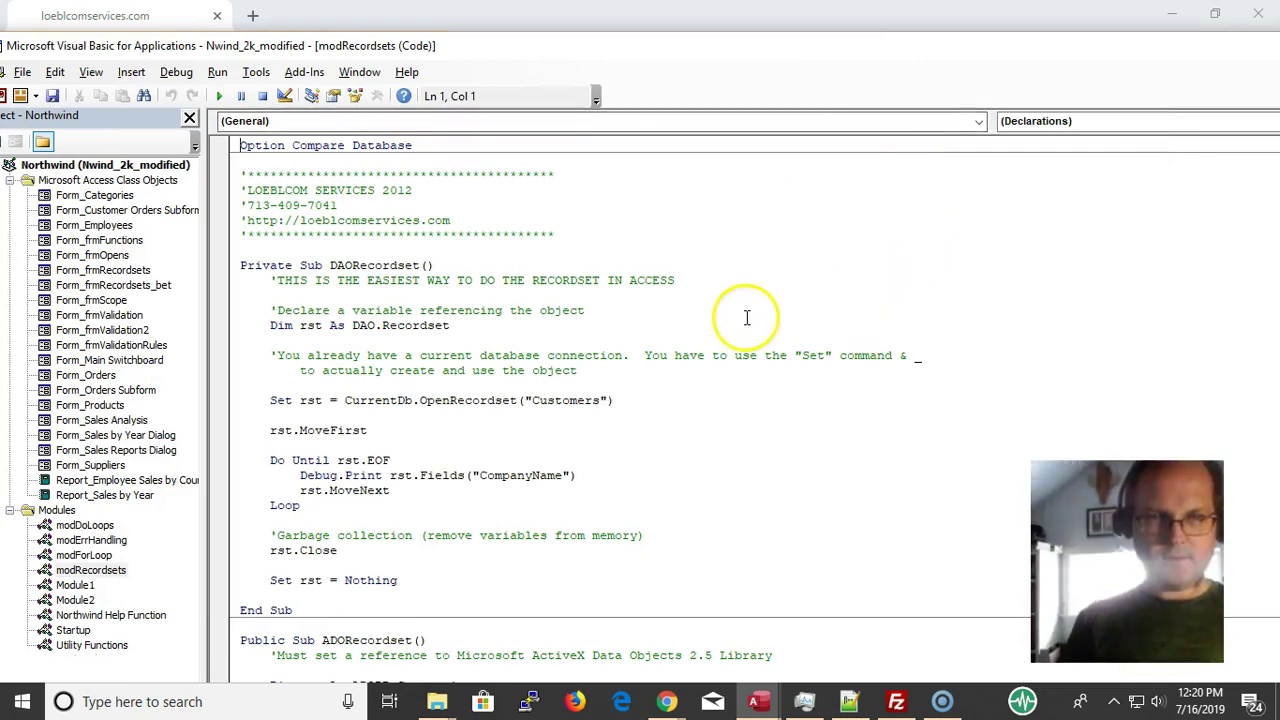
{"action": "left_click", "coordinate": [830, 415]}
{"action": "scroll", "coordinate": [843, 421], "scroll_direction": "down", "scroll_amount": 6}
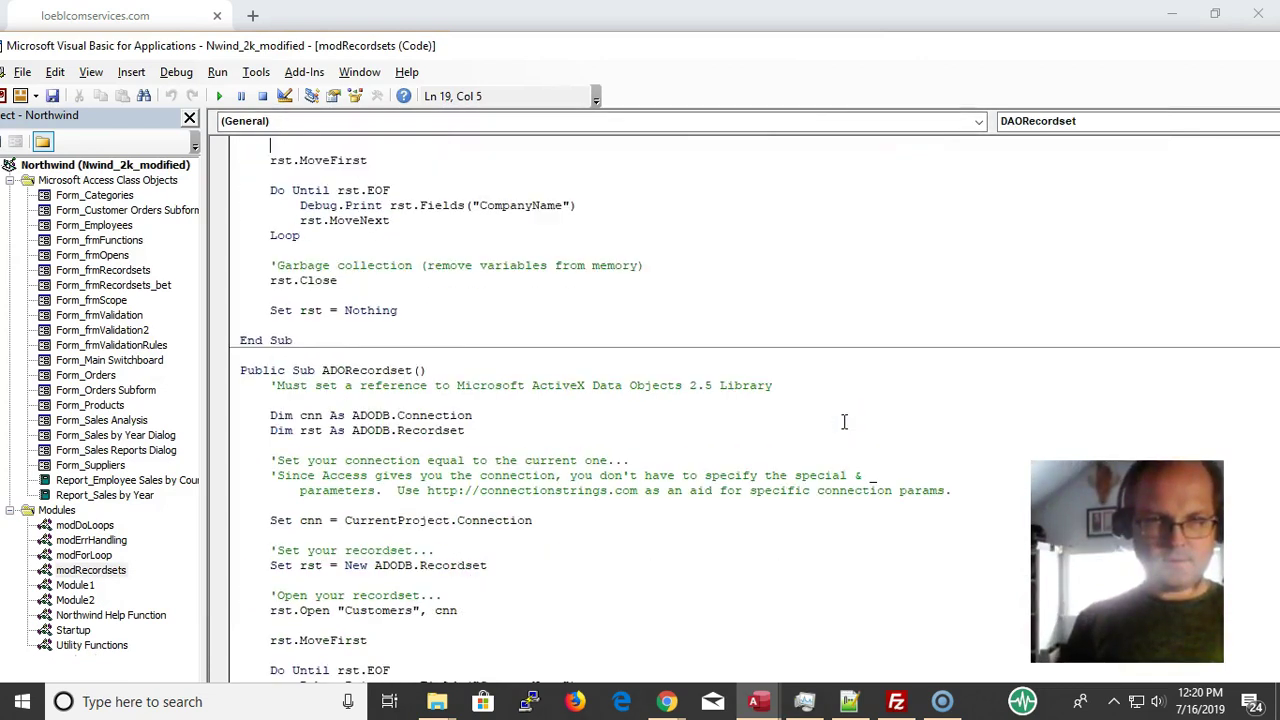
{"action": "scroll", "coordinate": [843, 421], "scroll_direction": "down", "scroll_amount": 2}
{"action": "scroll", "coordinate": [843, 421], "scroll_direction": "up", "scroll_amount": 8}
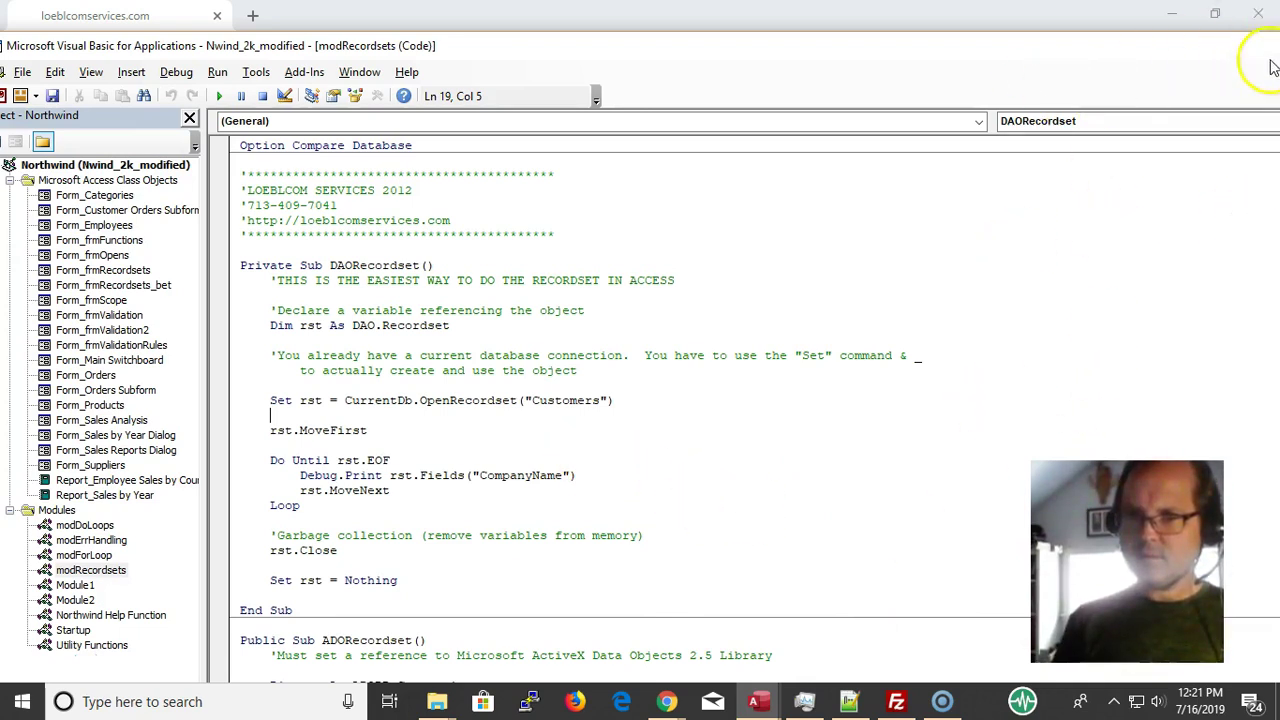
- Close the browser window behind the code editor and the Visual Basic editor showing modRecordsets
{"action": "left_click", "coordinate": [1262, 14]}
{"action": "left_click", "coordinate": [1262, 12]}
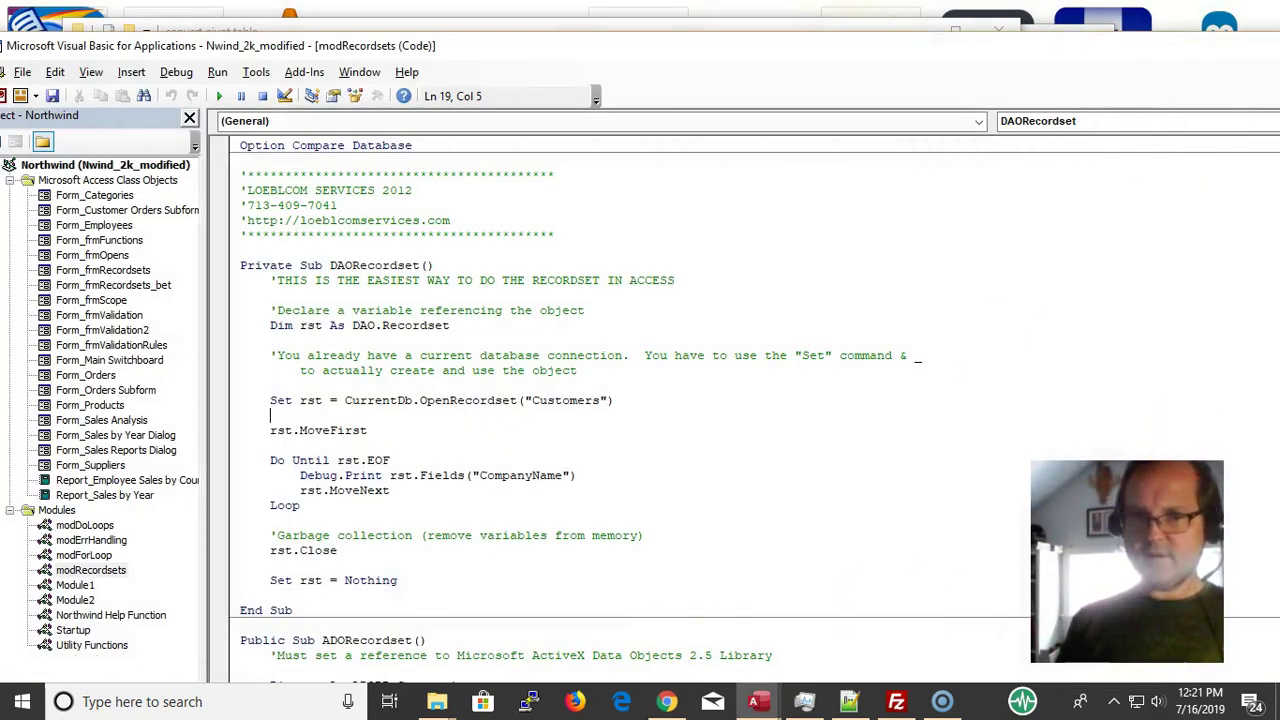
{"action": "left_click_drag", "start_coordinate": [1200, 58], "coordinate": [650, 18]}
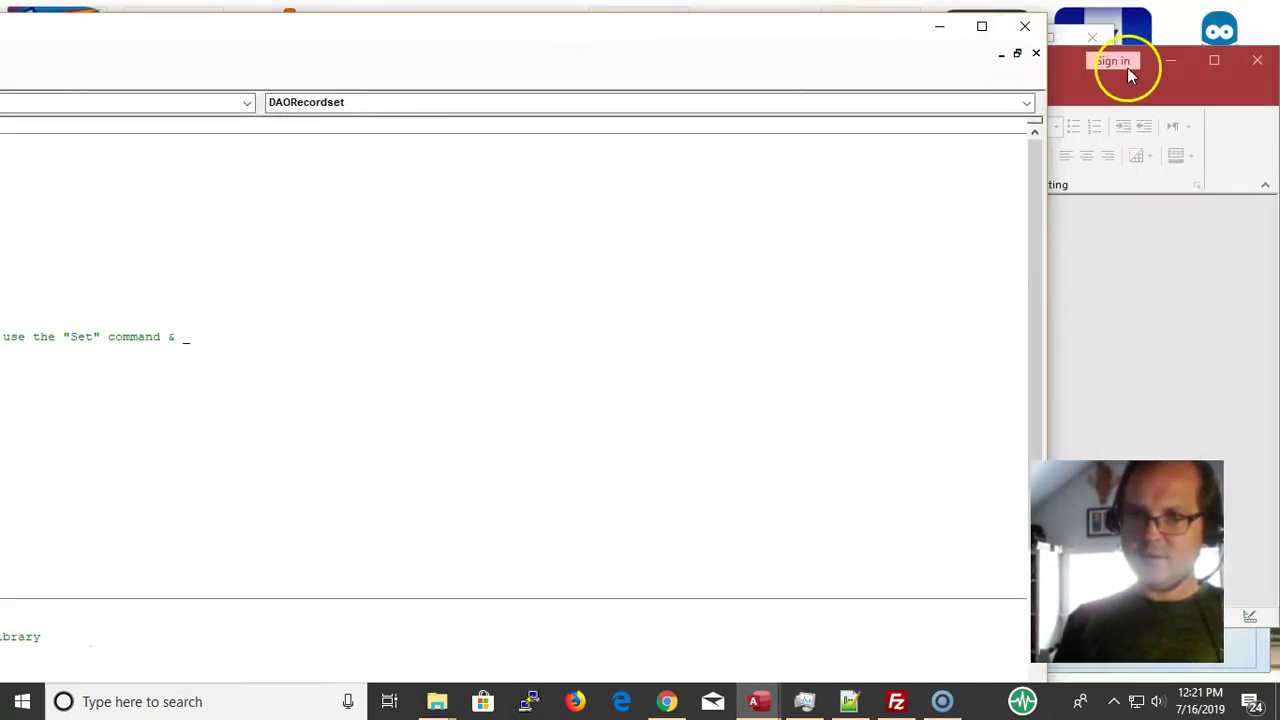
{"action": "left_click", "coordinate": [1027, 30]}
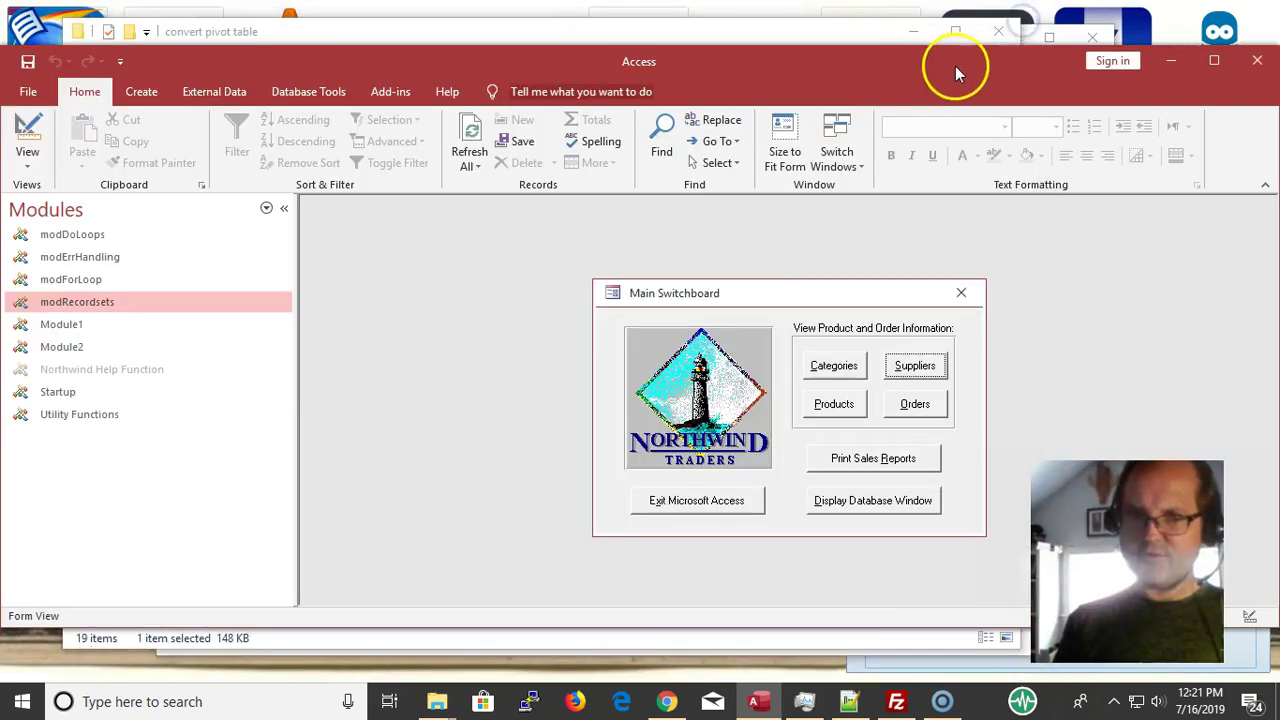
- Maximize the Access window and filter the object list to Tables
{"action": "double_click", "coordinate": [920, 54]}
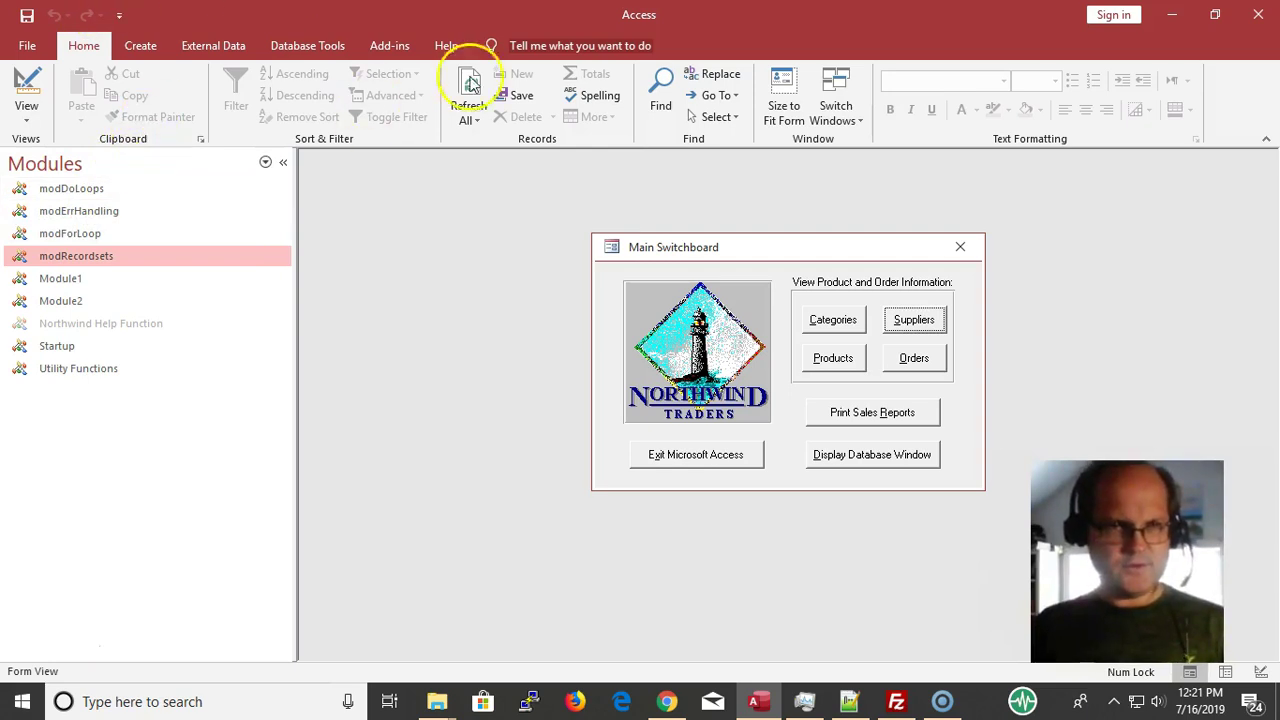
{"action": "left_click", "coordinate": [103, 160]}
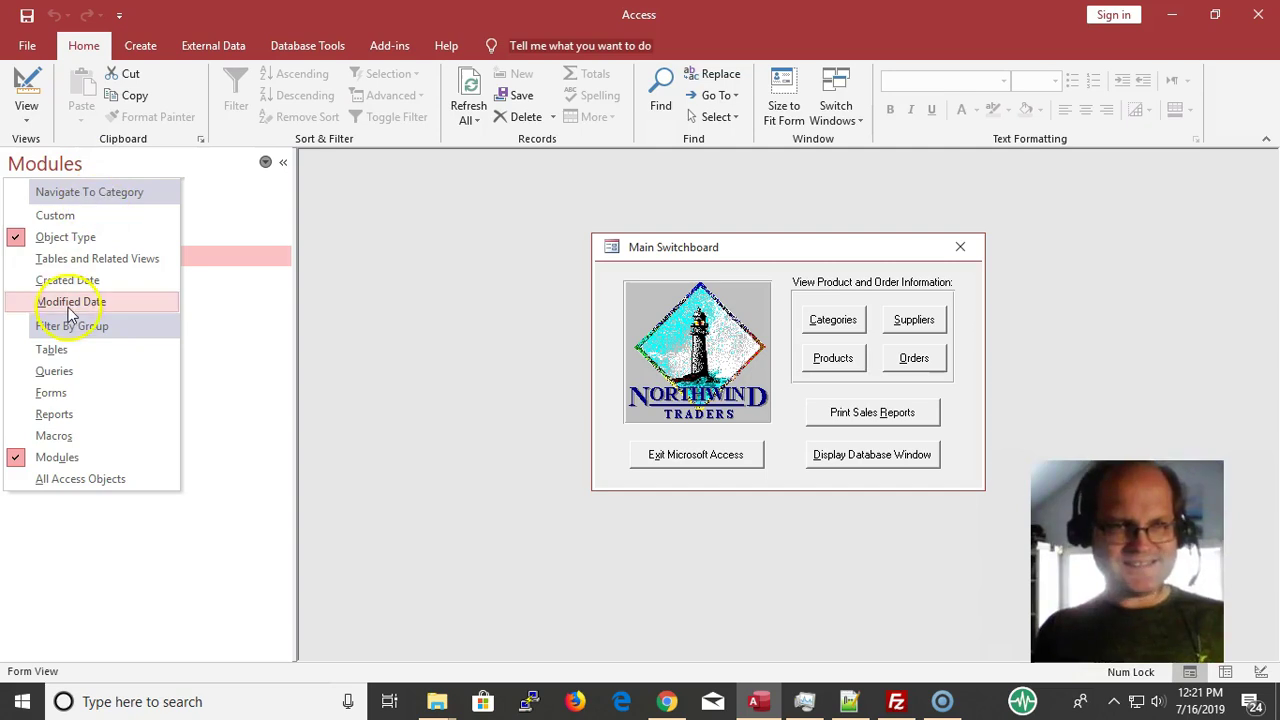
{"action": "left_click", "coordinate": [84, 356]}
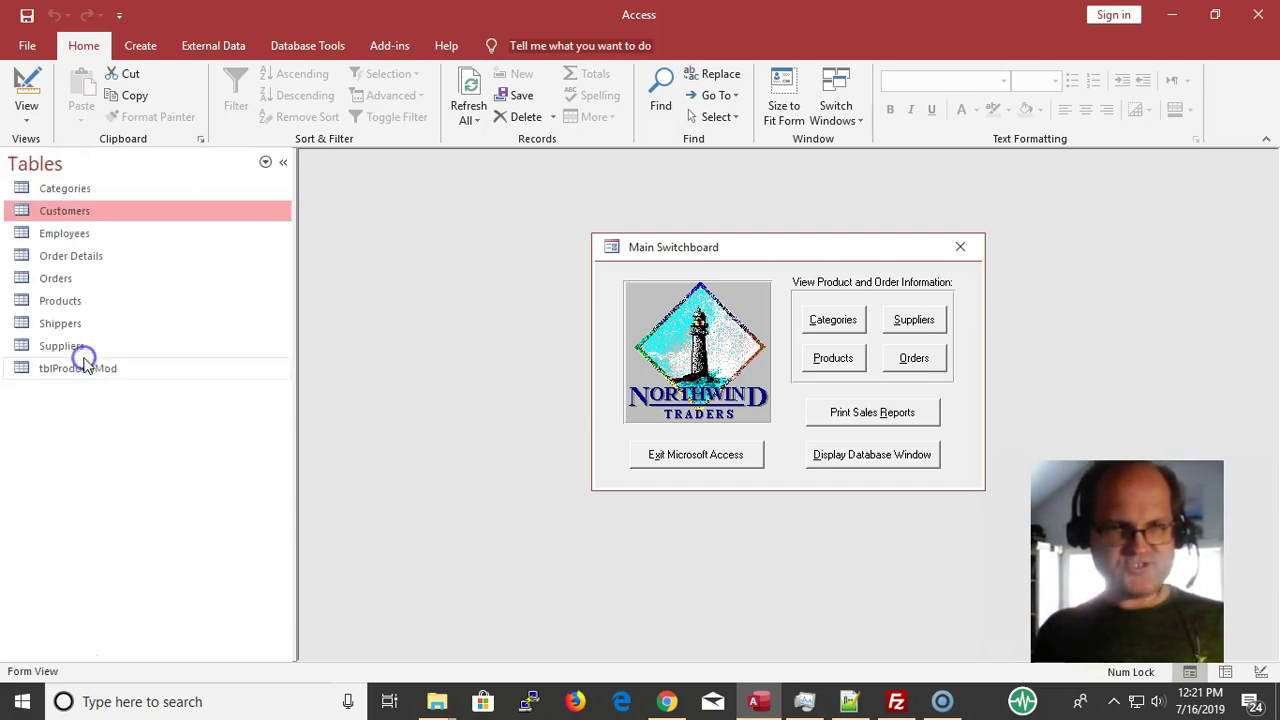